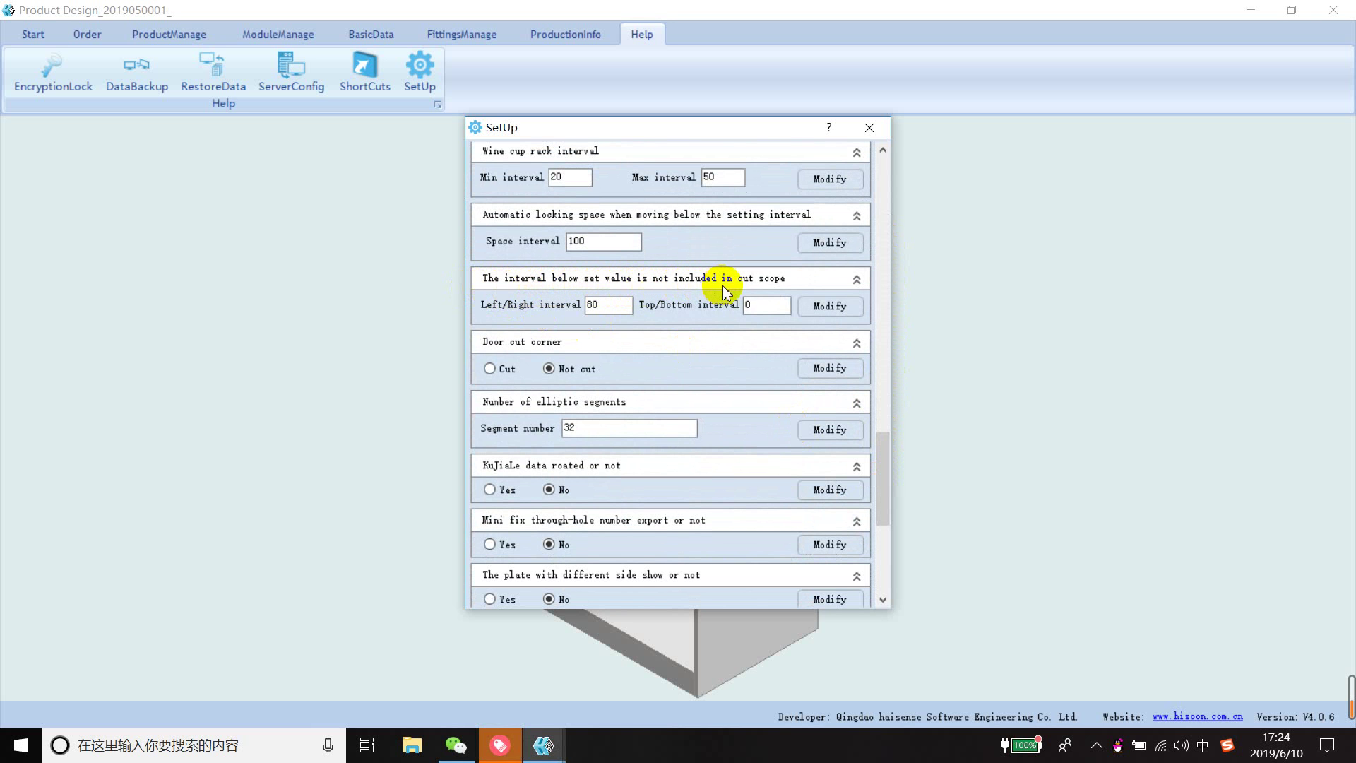
Change the SetUp Left/Right cut-scope interval to 600, apply it, and close setup
{"action": "left_click", "coordinate": [625, 306]}
{"action": "type", "text": "600"}
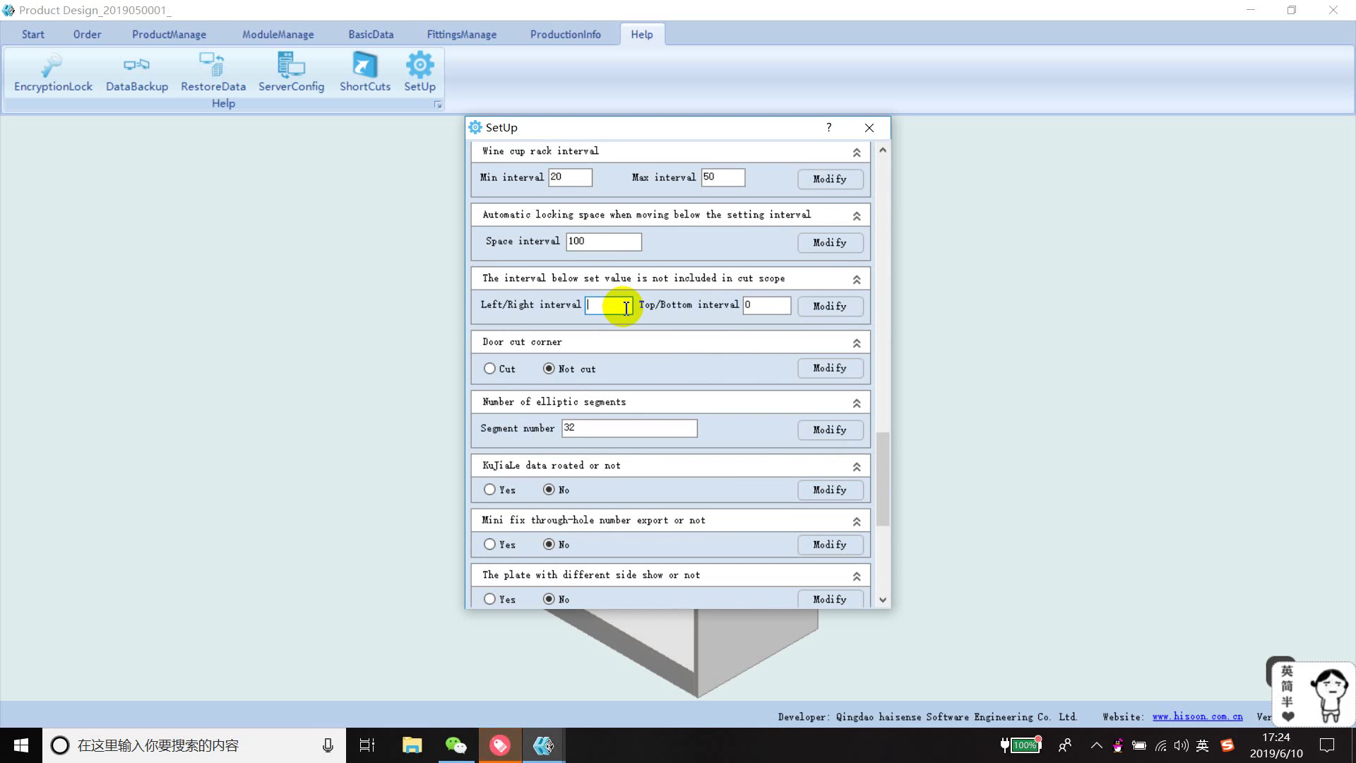
{"action": "left_click", "coordinate": [843, 308]}
{"action": "left_click", "coordinate": [687, 426]}
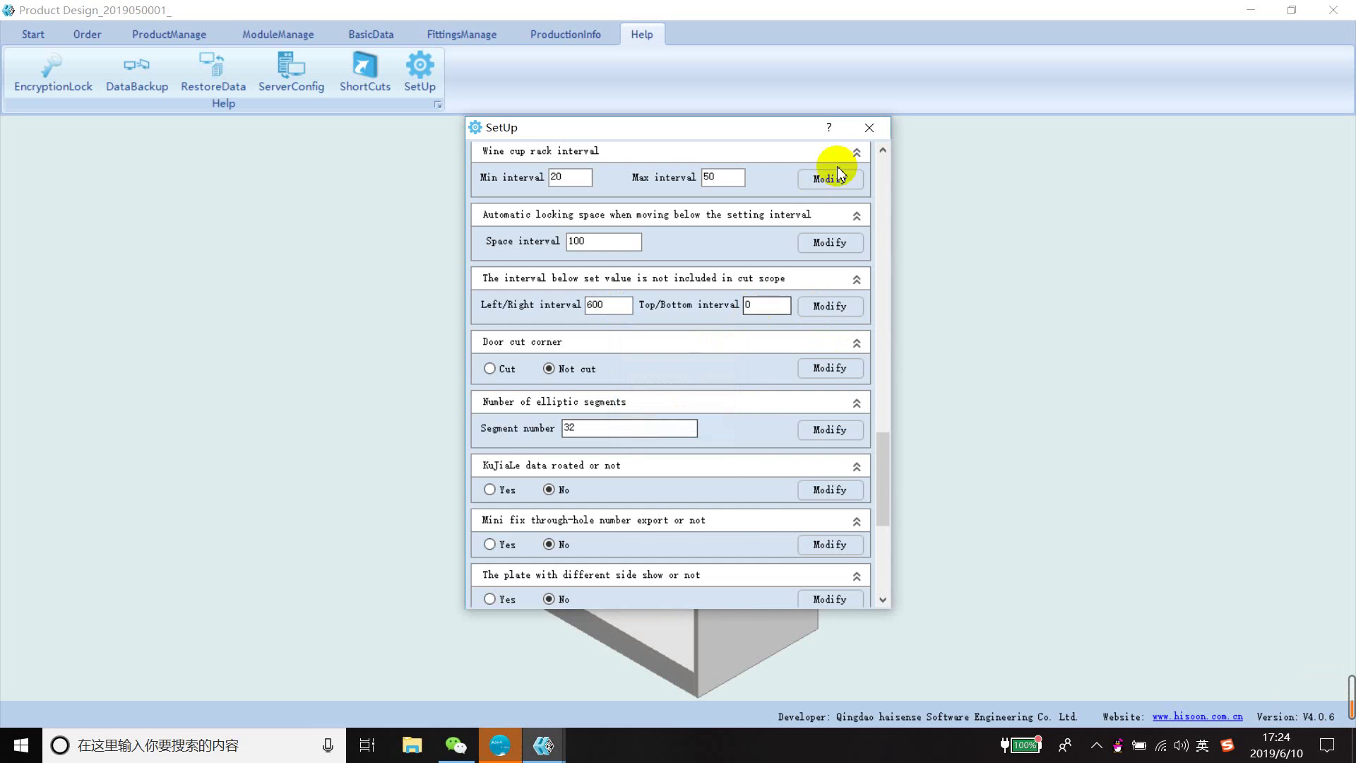
{"action": "left_click", "coordinate": [868, 127]}
{"action": "left_click", "coordinate": [33, 36]}
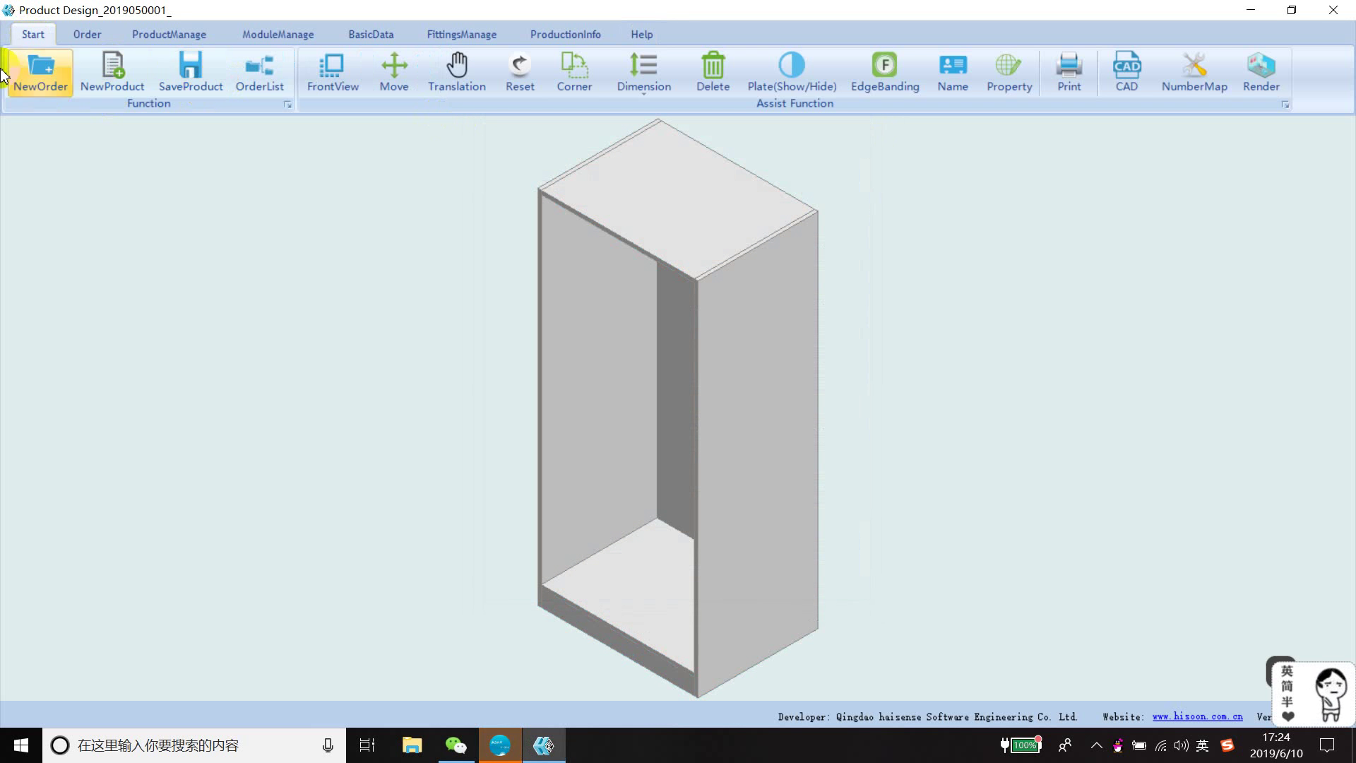
Start a new product and pick the 'empty frame' module under Cabinet > SystemModule
{"action": "left_click", "coordinate": [111, 73]}
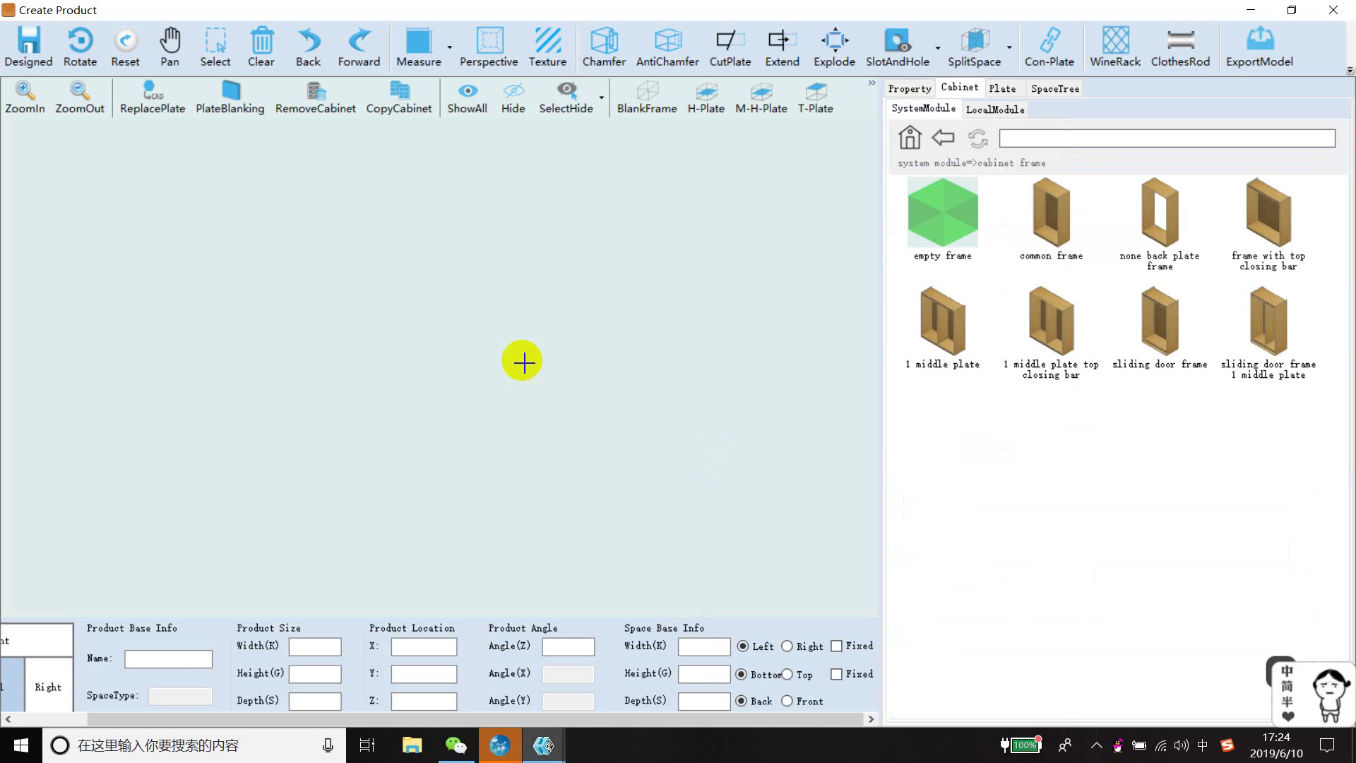
{"action": "left_click", "coordinate": [946, 231]}
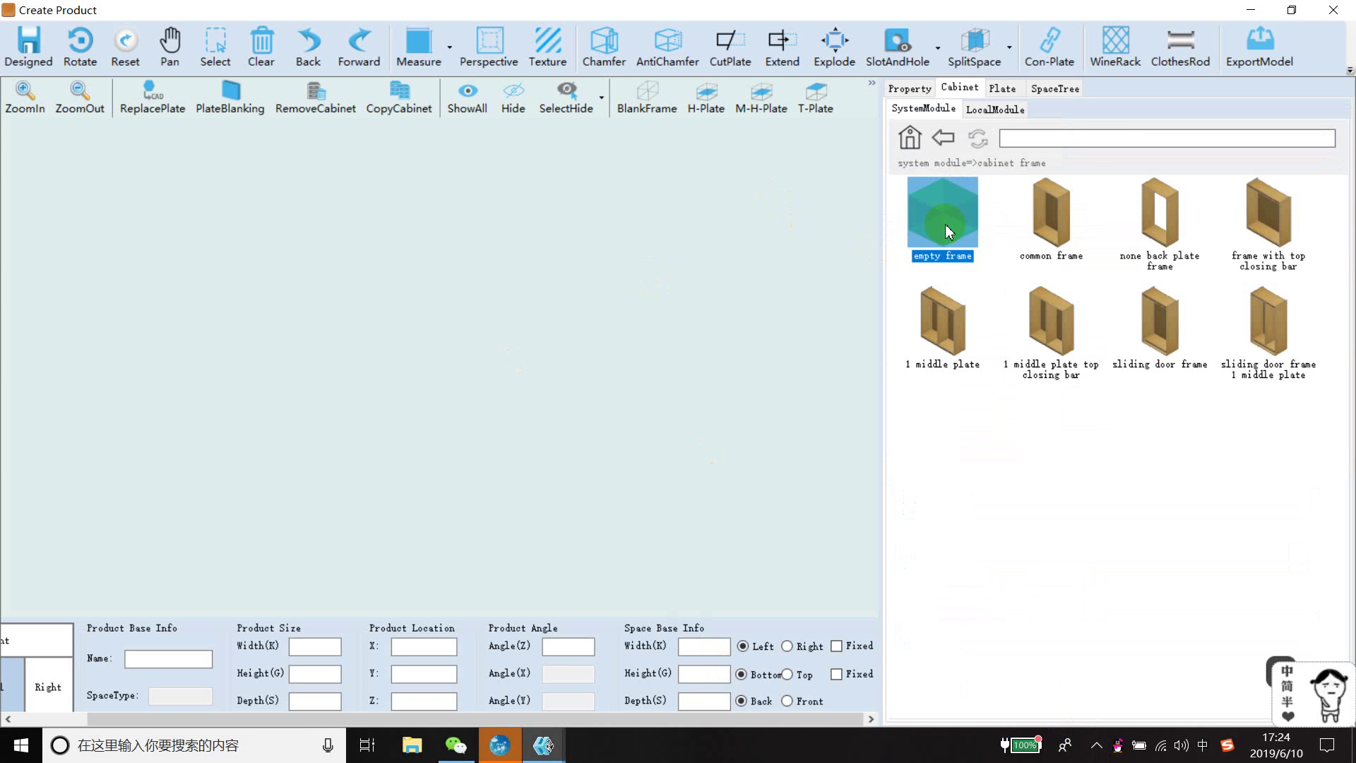
Add the empty frame with width 800, height 1800 and depth 600
{"action": "double_click", "coordinate": [946, 231]}
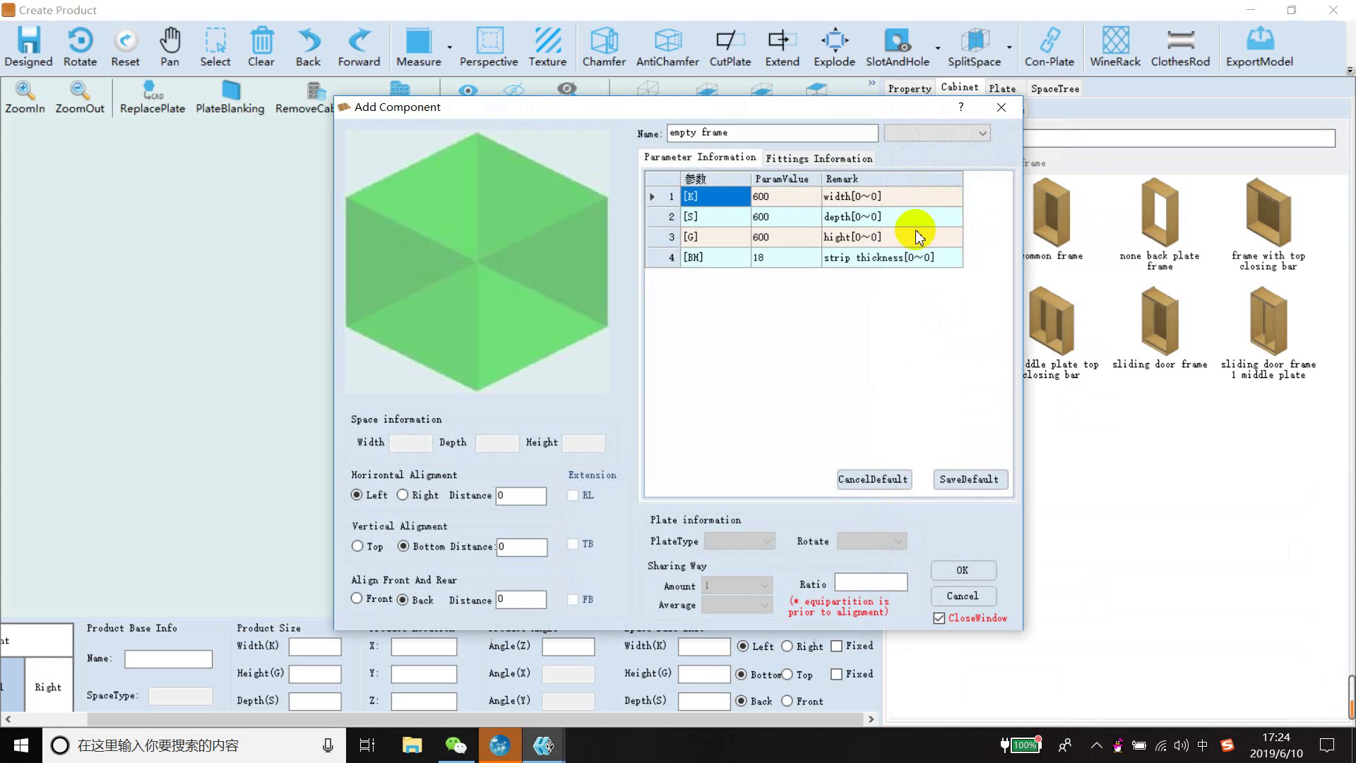
{"action": "left_click", "coordinate": [777, 198]}
{"action": "type", "text": "1800"}
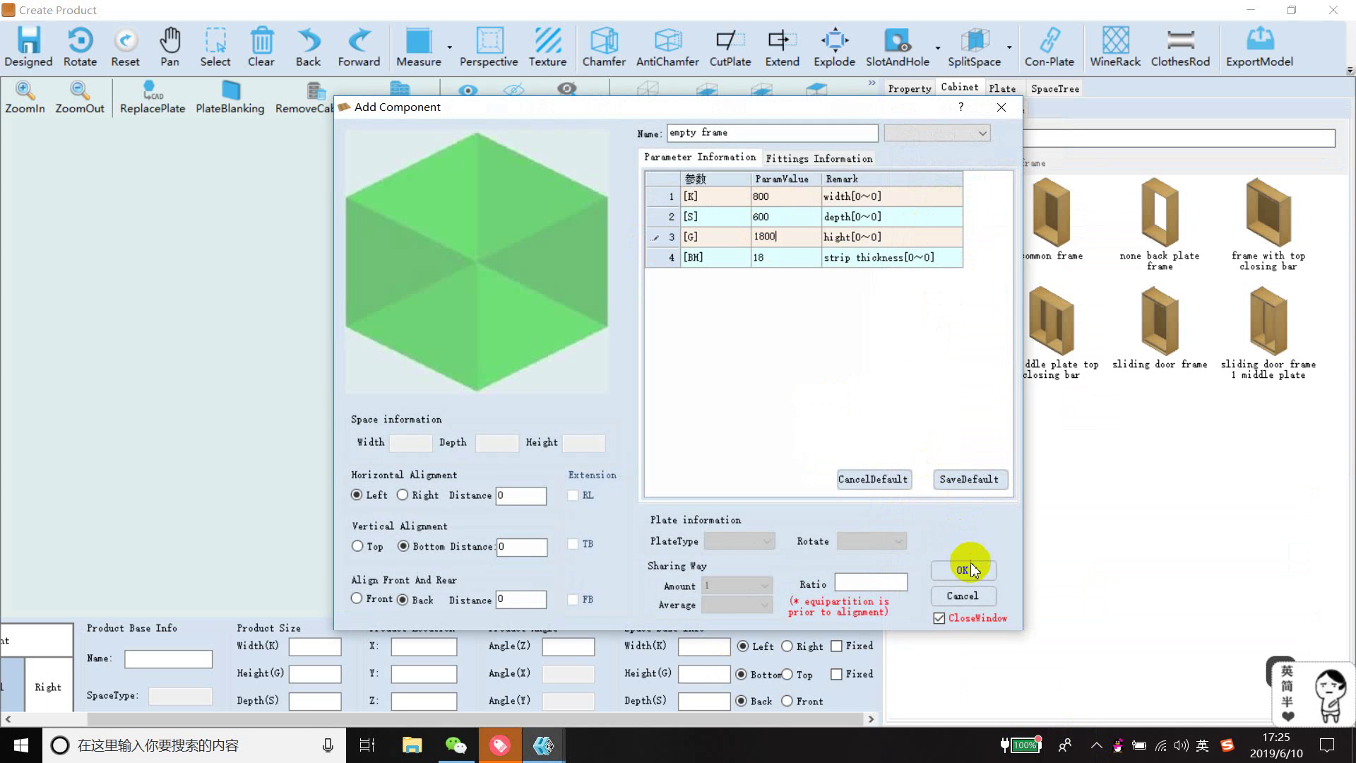
{"action": "left_click", "coordinate": [962, 569]}
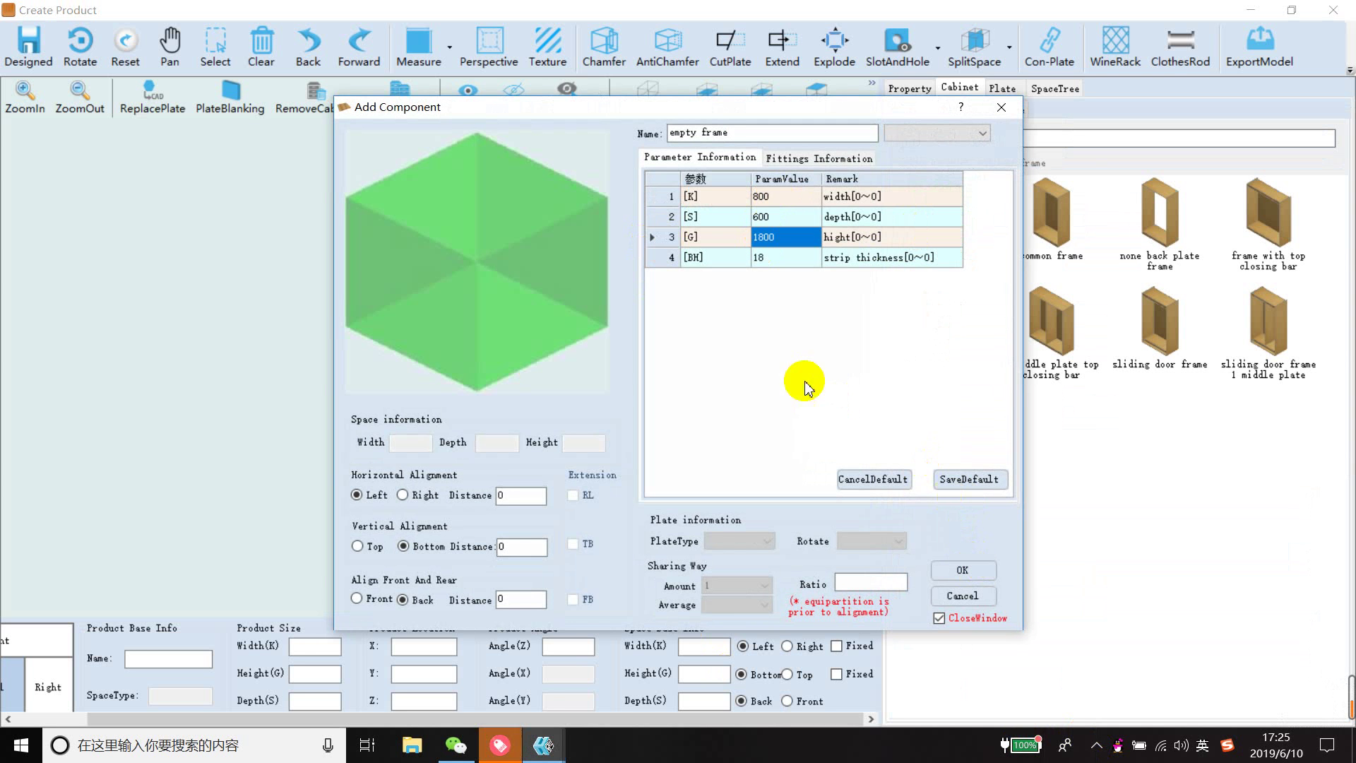
{"action": "left_click", "coordinate": [478, 343]}
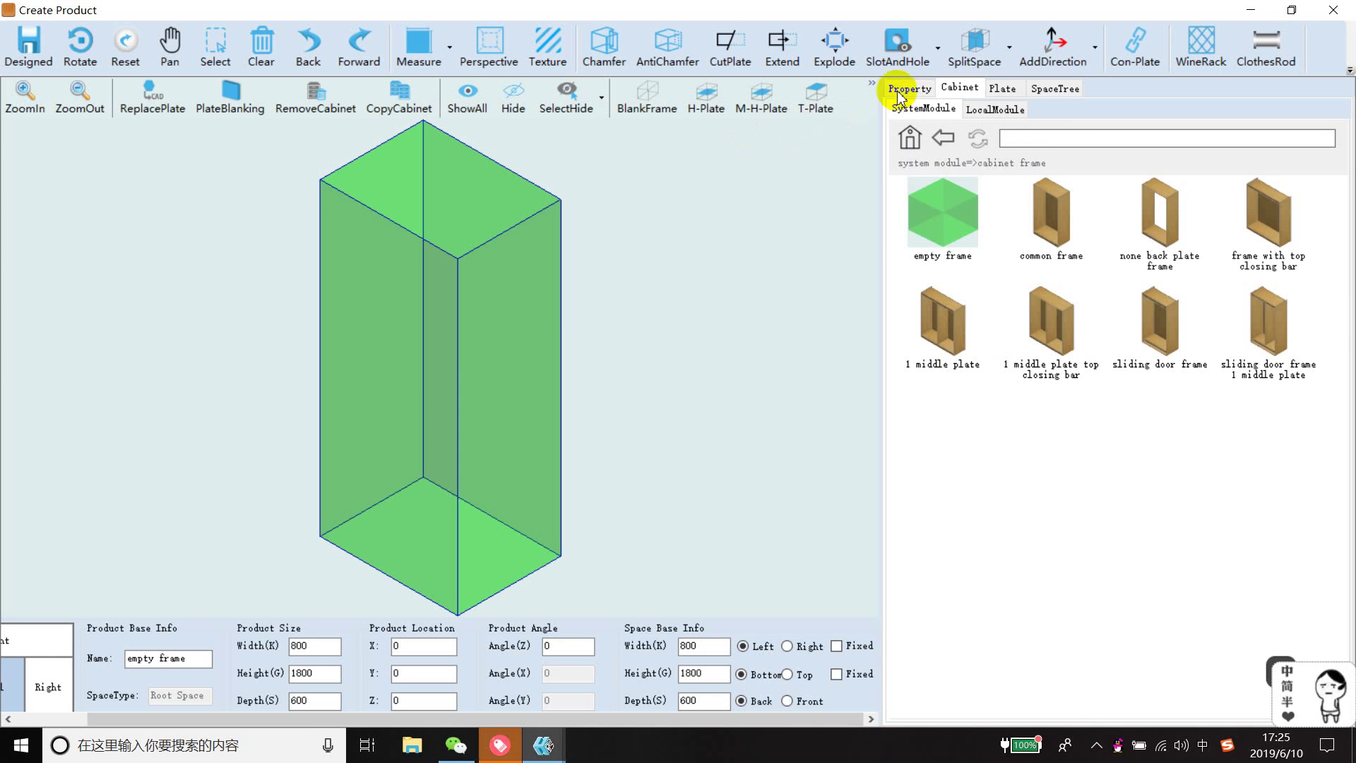
Add a custom vertical 'left plate' placed by left margin, leaving a 682-wide right space
{"action": "left_click", "coordinate": [867, 89]}
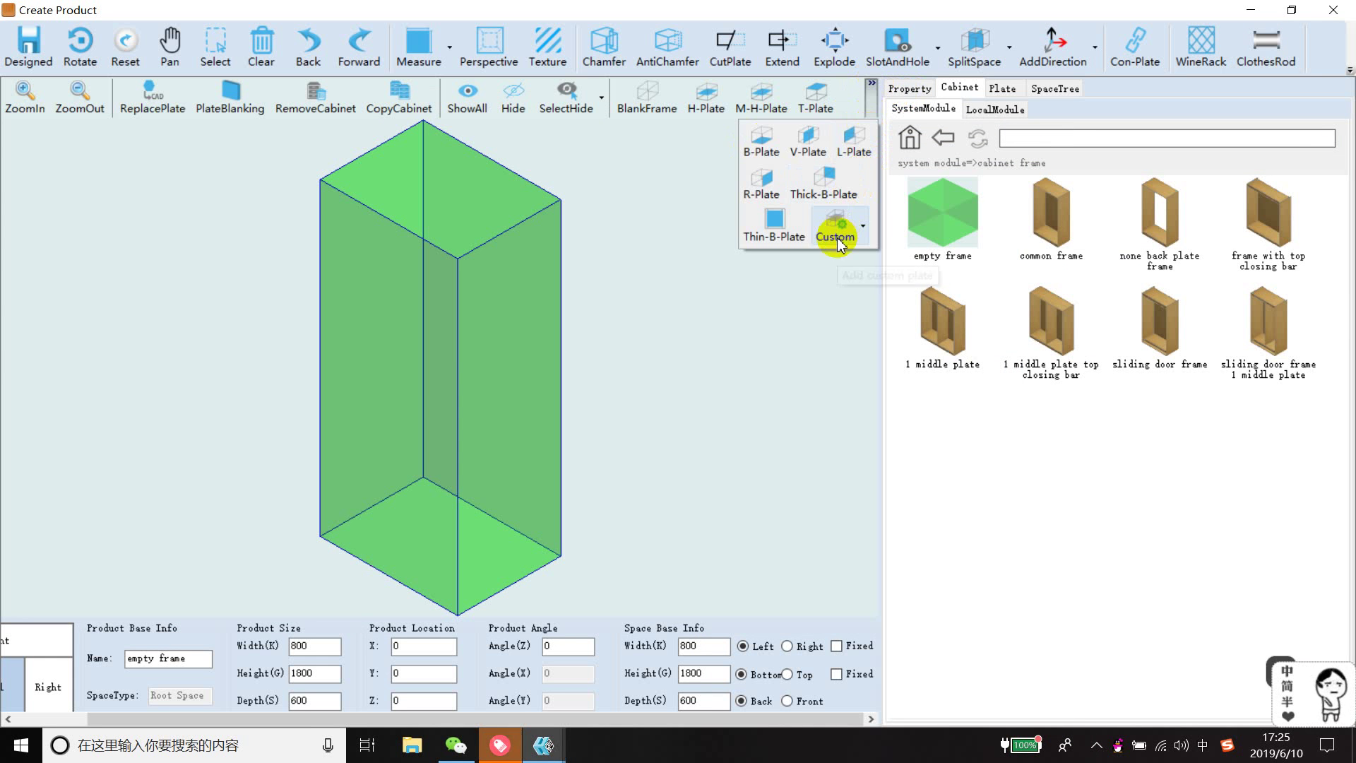
{"action": "left_click", "coordinate": [865, 227]}
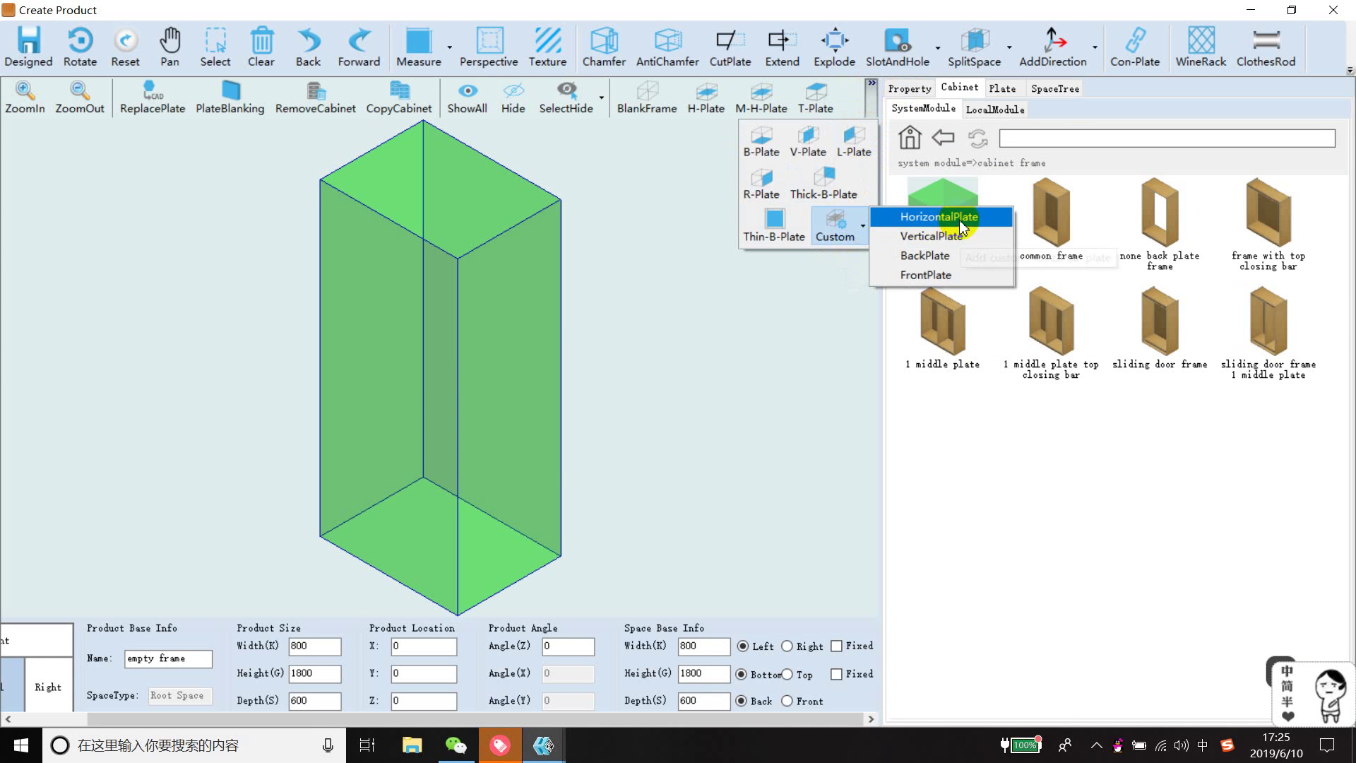
{"action": "left_click", "coordinate": [934, 237]}
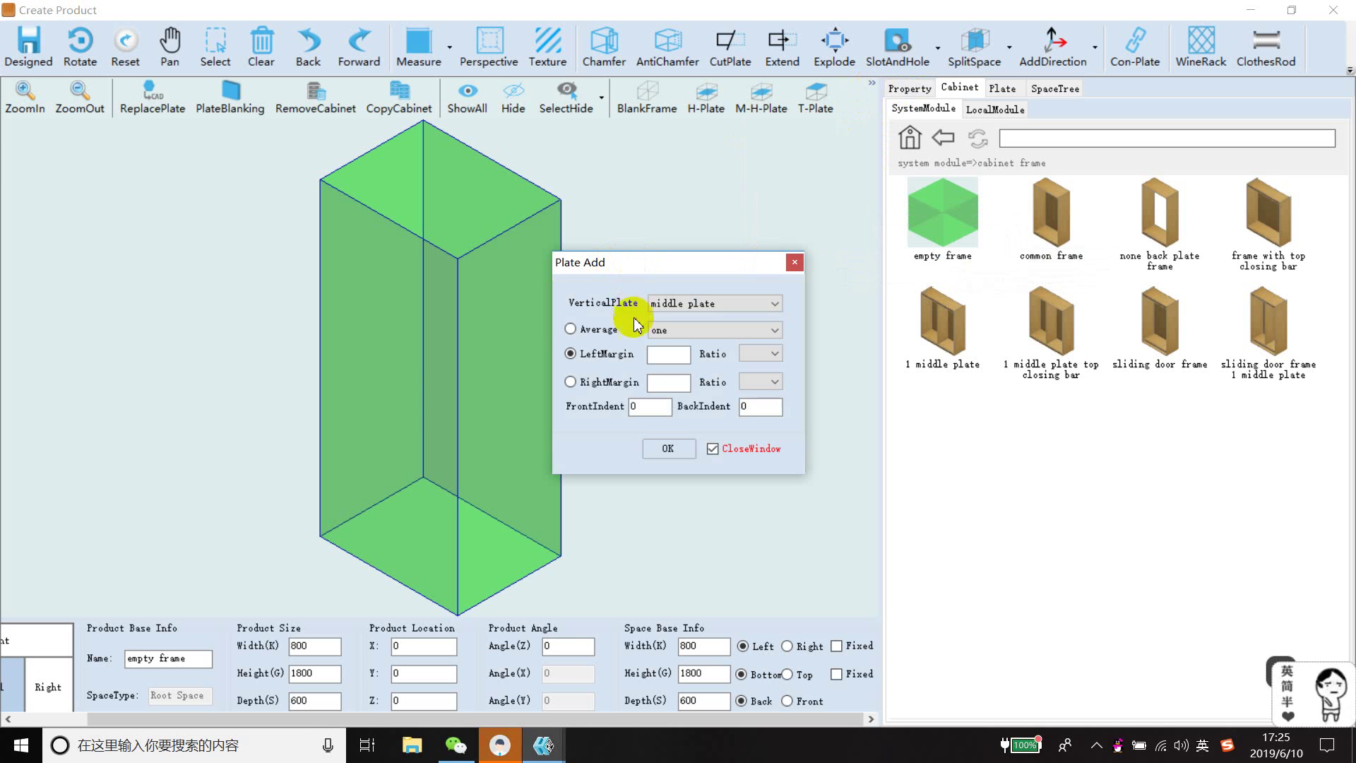
{"action": "left_click", "coordinate": [570, 330]}
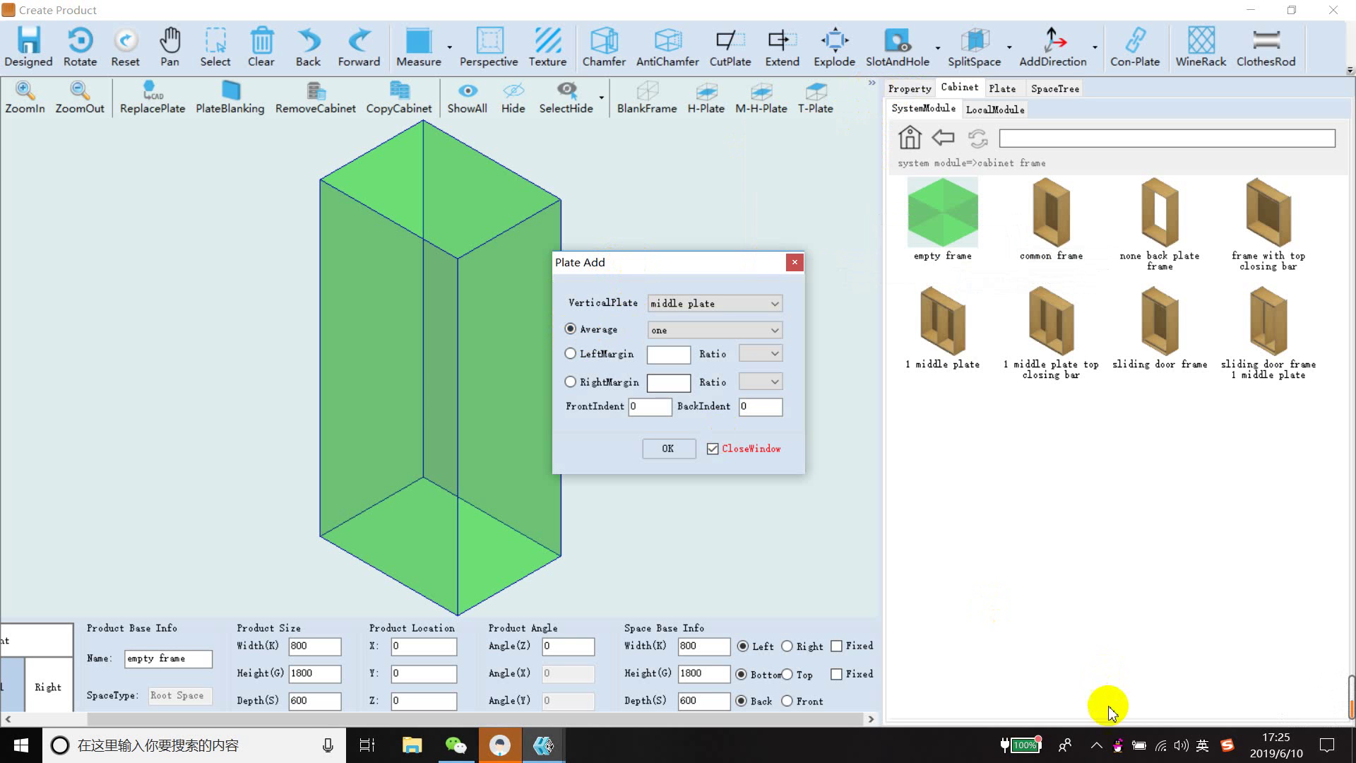
{"action": "left_click", "coordinate": [1096, 745]}
{"action": "left_click", "coordinate": [780, 307]}
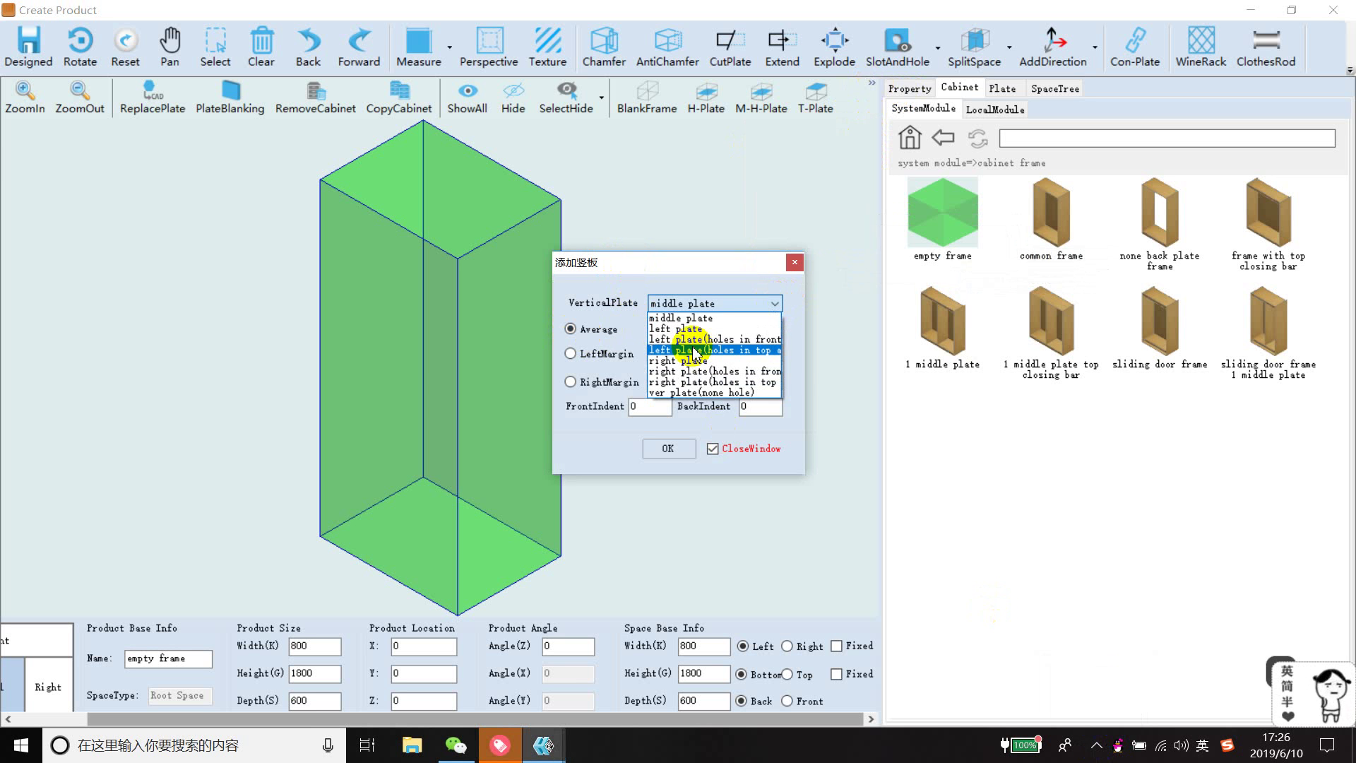
{"action": "left_click", "coordinate": [714, 330]}
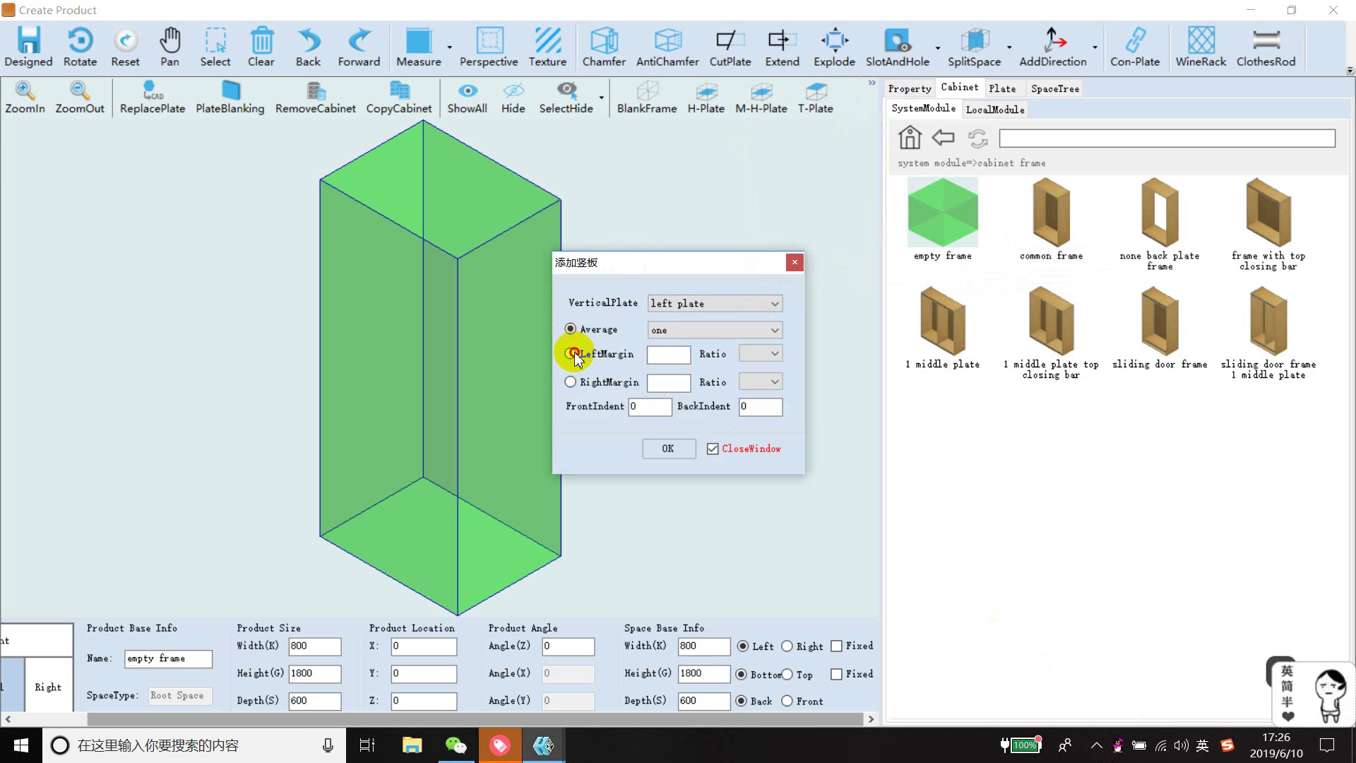
{"action": "left_click", "coordinate": [572, 355]}
{"action": "left_click", "coordinate": [687, 358]}
{"action": "type", "text": "100"}
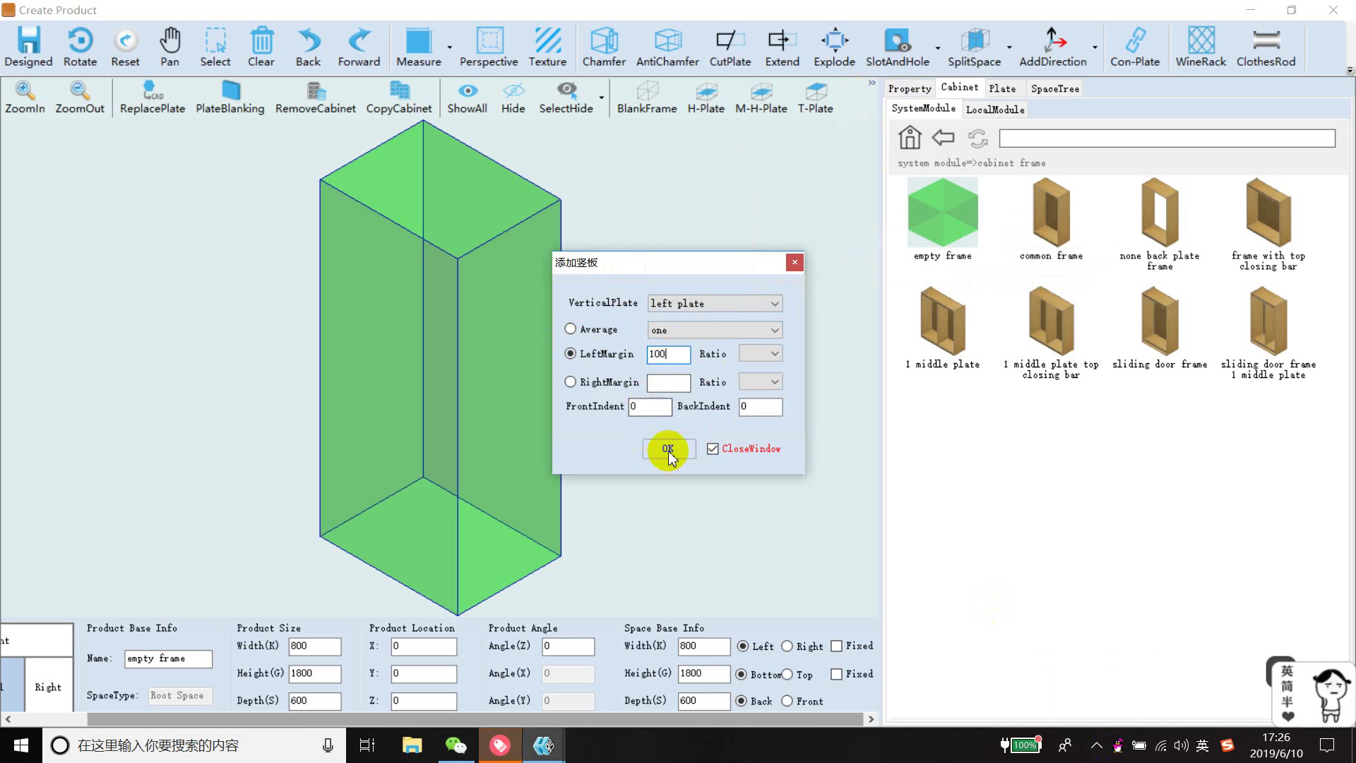
{"action": "left_click", "coordinate": [665, 449]}
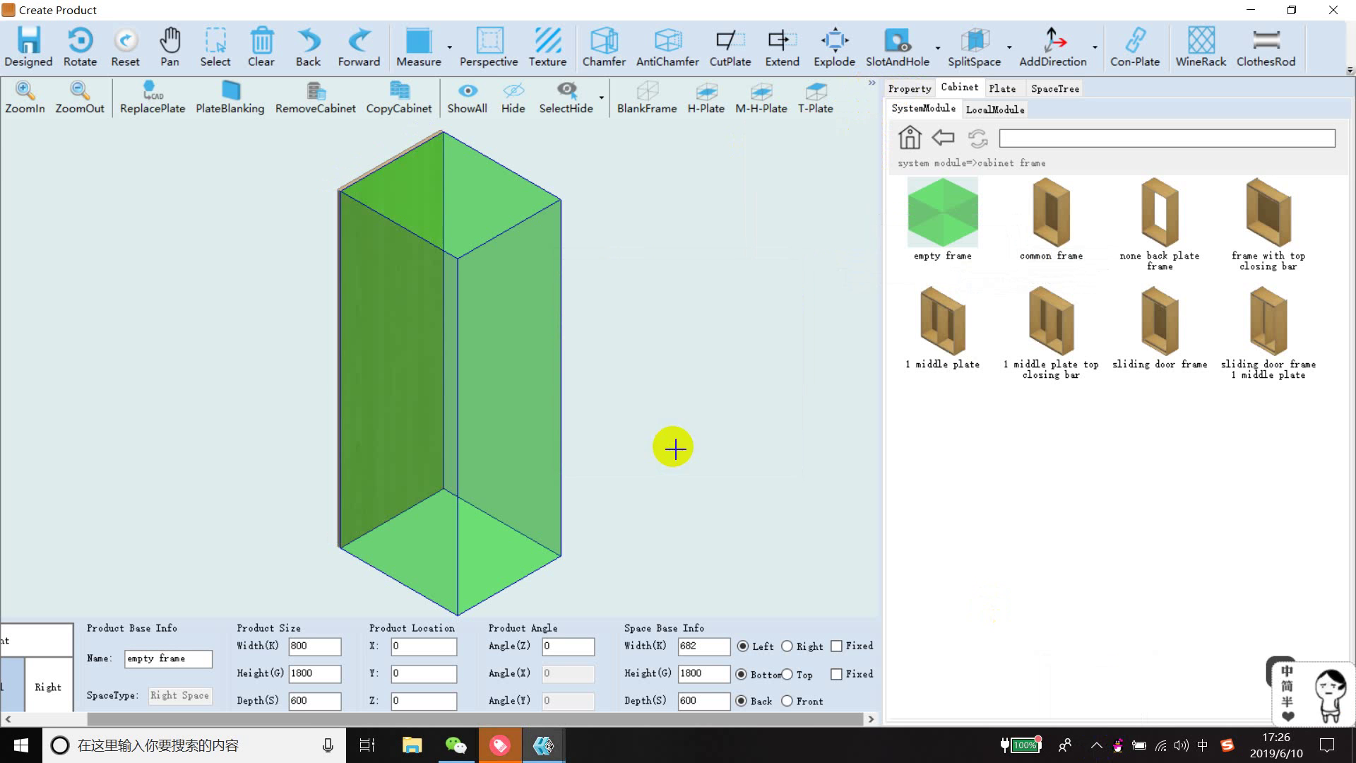
Add right side and top plates to the cabinet frame
{"action": "left_click", "coordinate": [424, 315]}
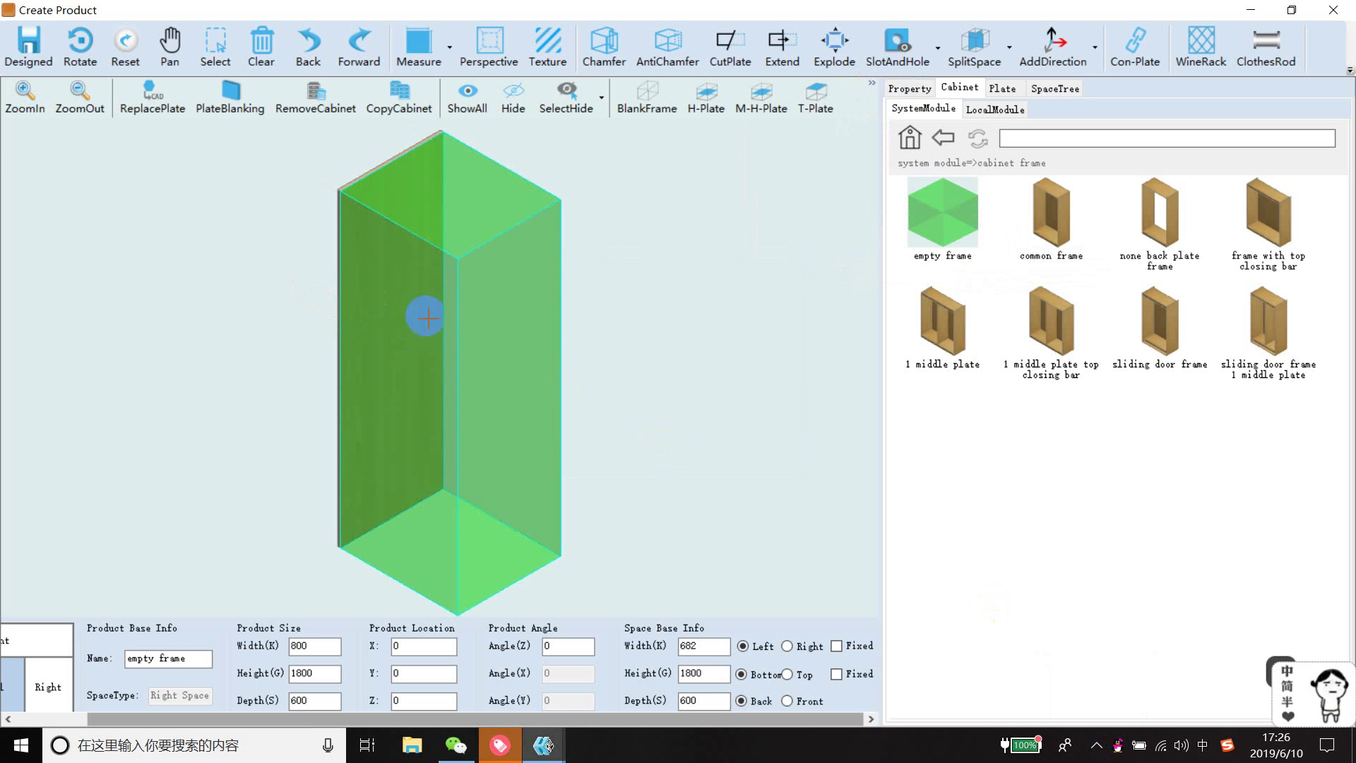
{"action": "left_click", "coordinate": [871, 90]}
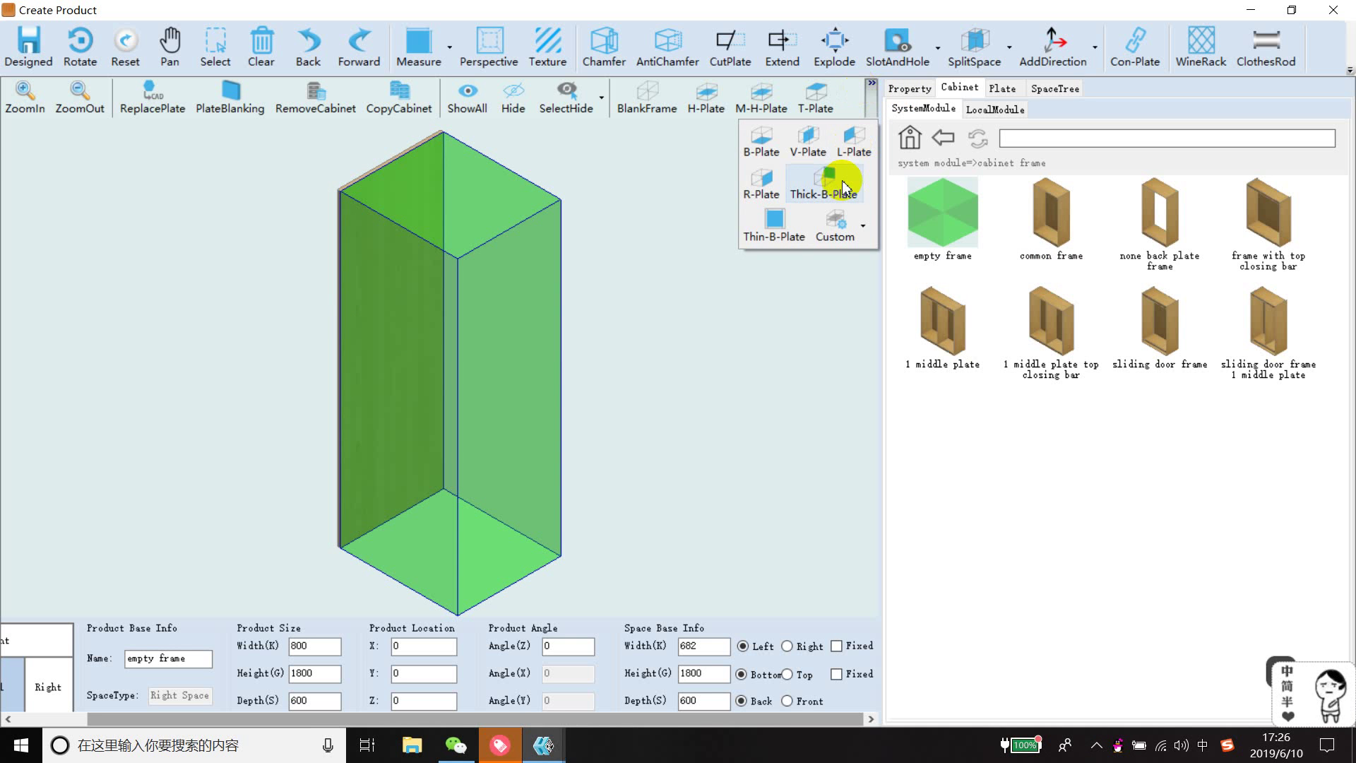
{"action": "left_click", "coordinate": [768, 180]}
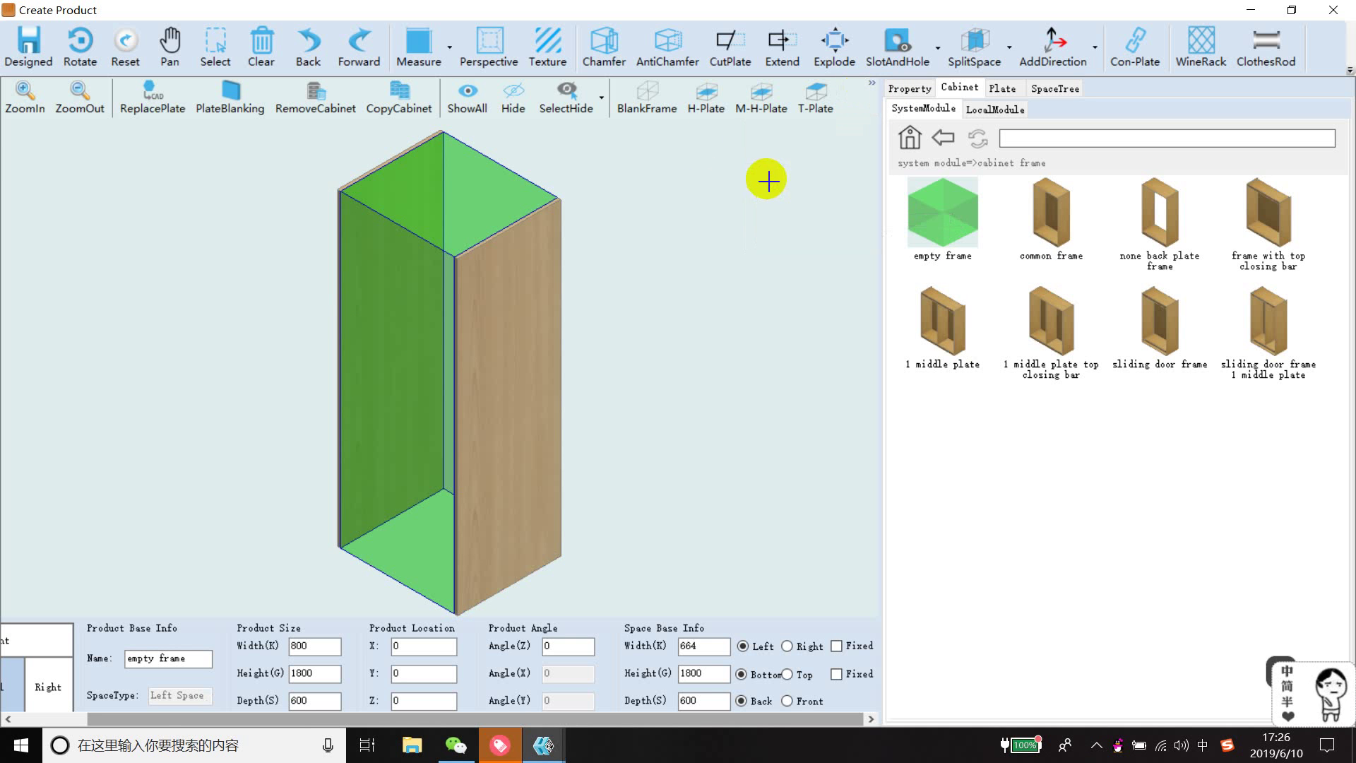
{"action": "left_click", "coordinate": [812, 96]}
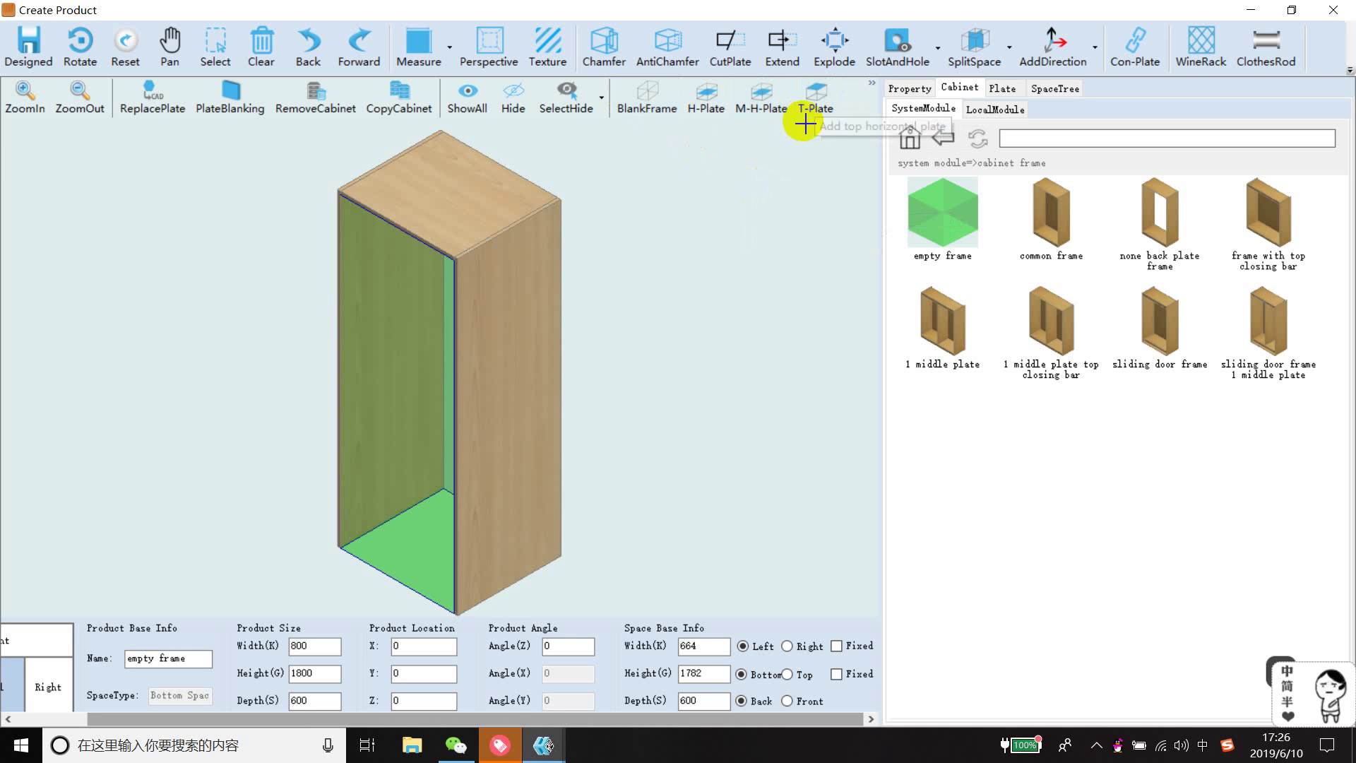
Place a thin plate along the cabinet's left side and select the 664 × 600 top plate
{"action": "left_click", "coordinate": [872, 86]}
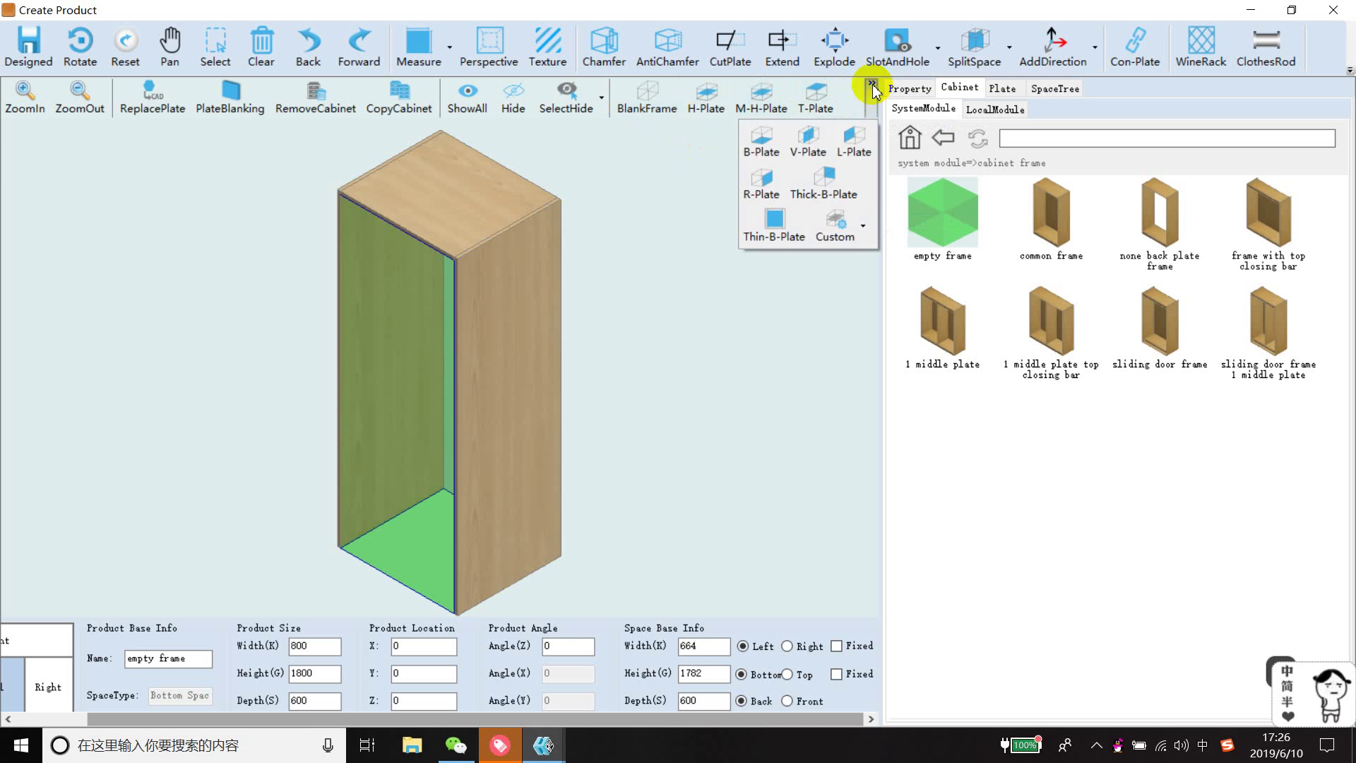
{"action": "left_click", "coordinate": [789, 160]}
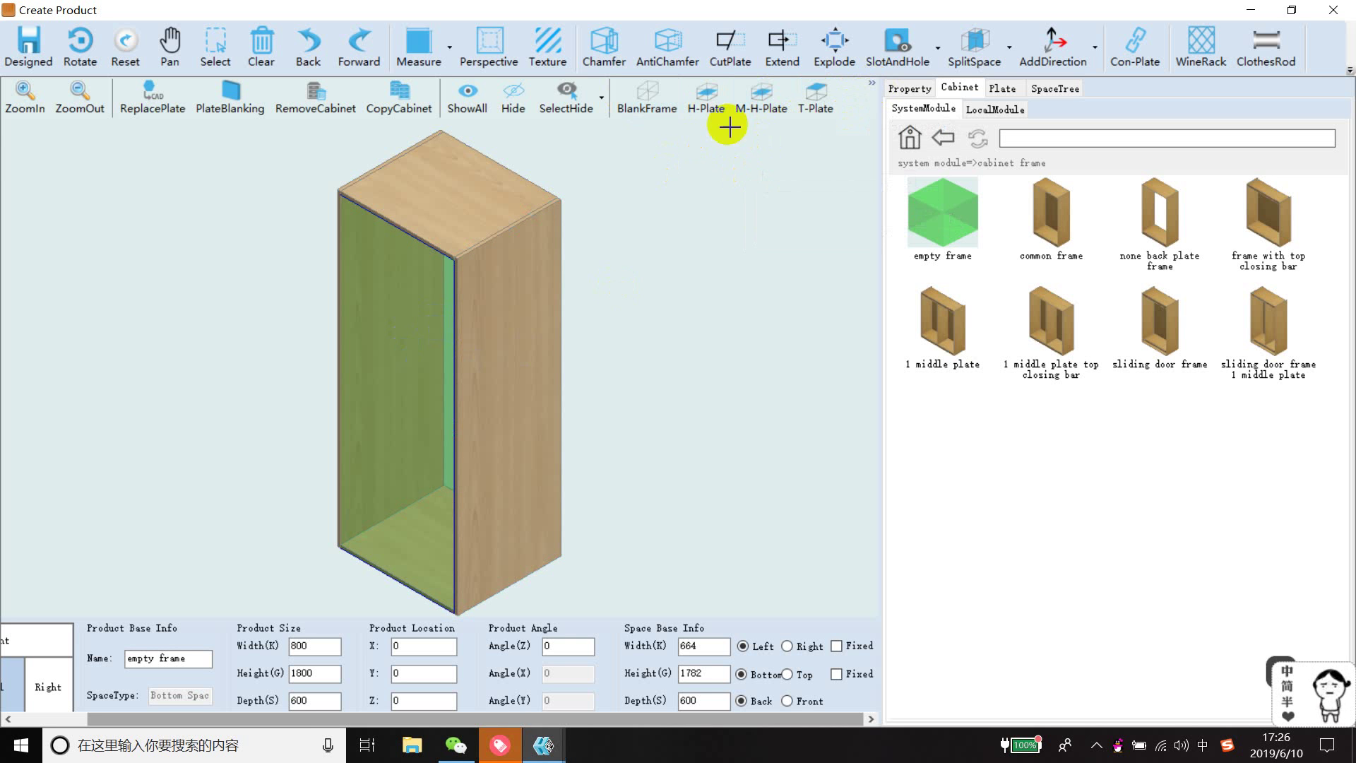
{"action": "left_click", "coordinate": [872, 85]}
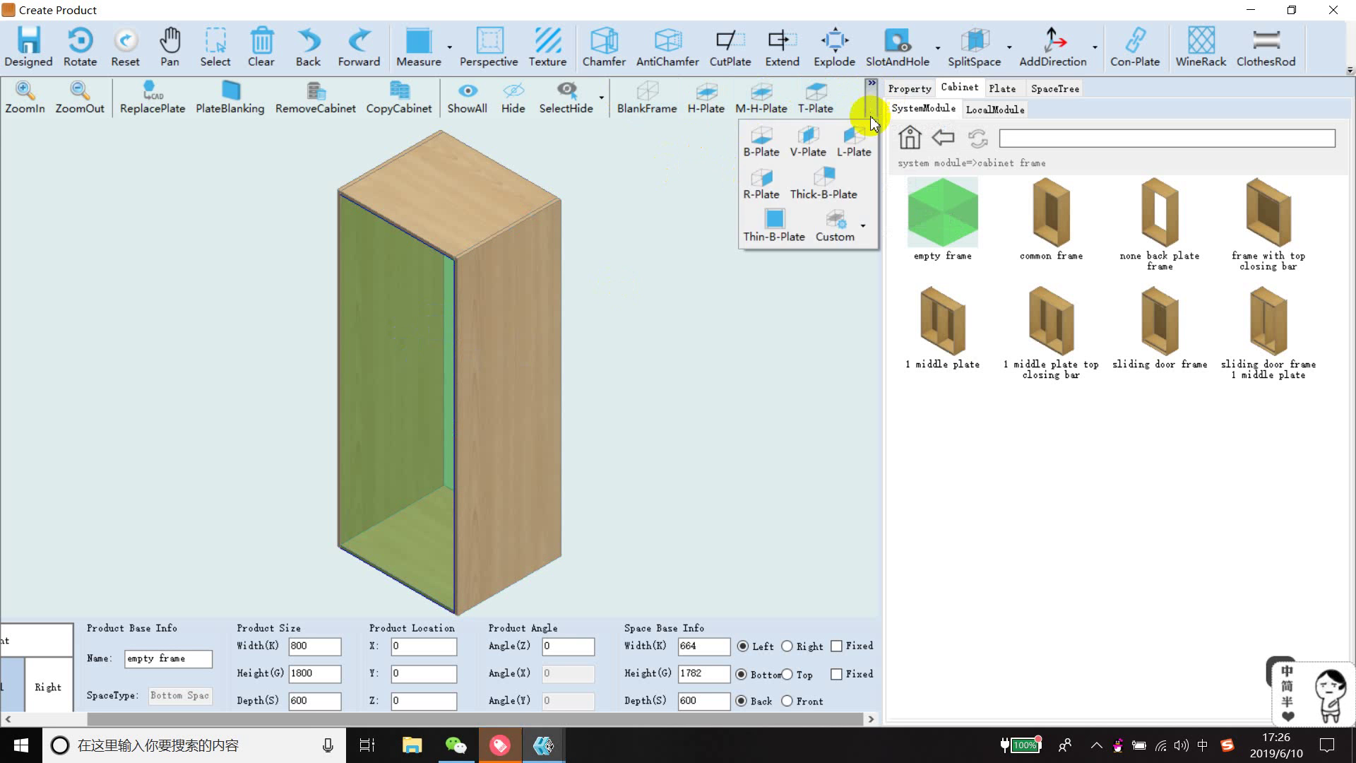
{"action": "left_click", "coordinate": [774, 226]}
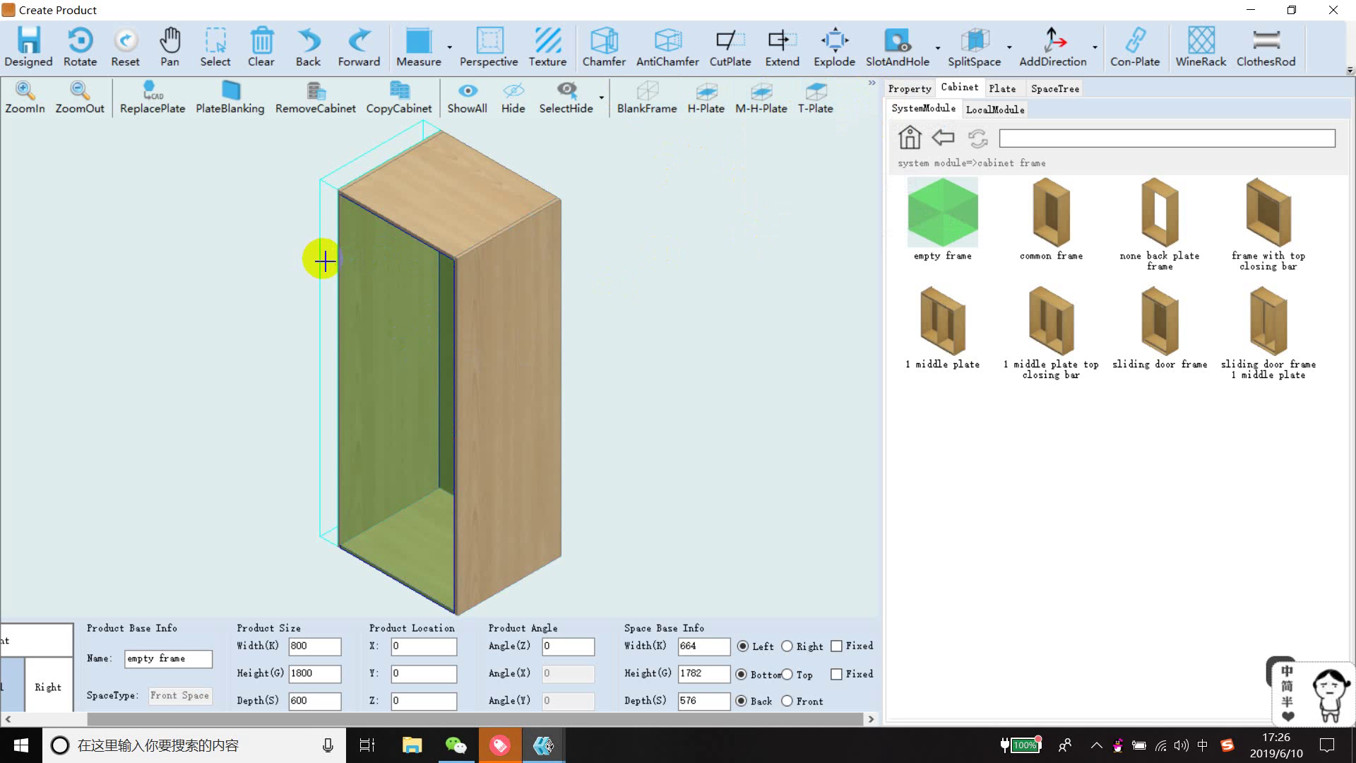
{"action": "left_click", "coordinate": [325, 260]}
{"action": "left_click", "coordinate": [409, 242]}
{"action": "left_click", "coordinate": [448, 212]}
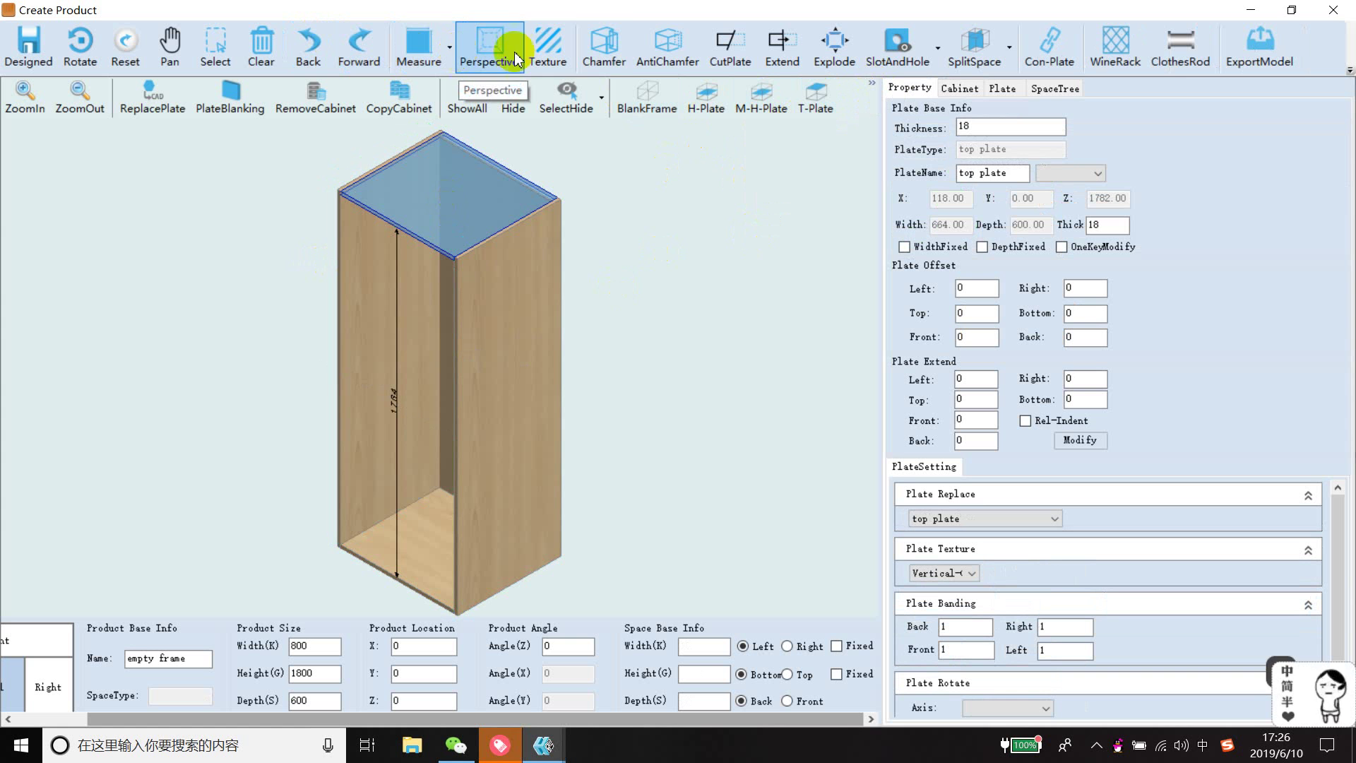
Apply a 200 × 400 left-back corner cut to the top plate, then select the left space
{"action": "left_click", "coordinate": [607, 42]}
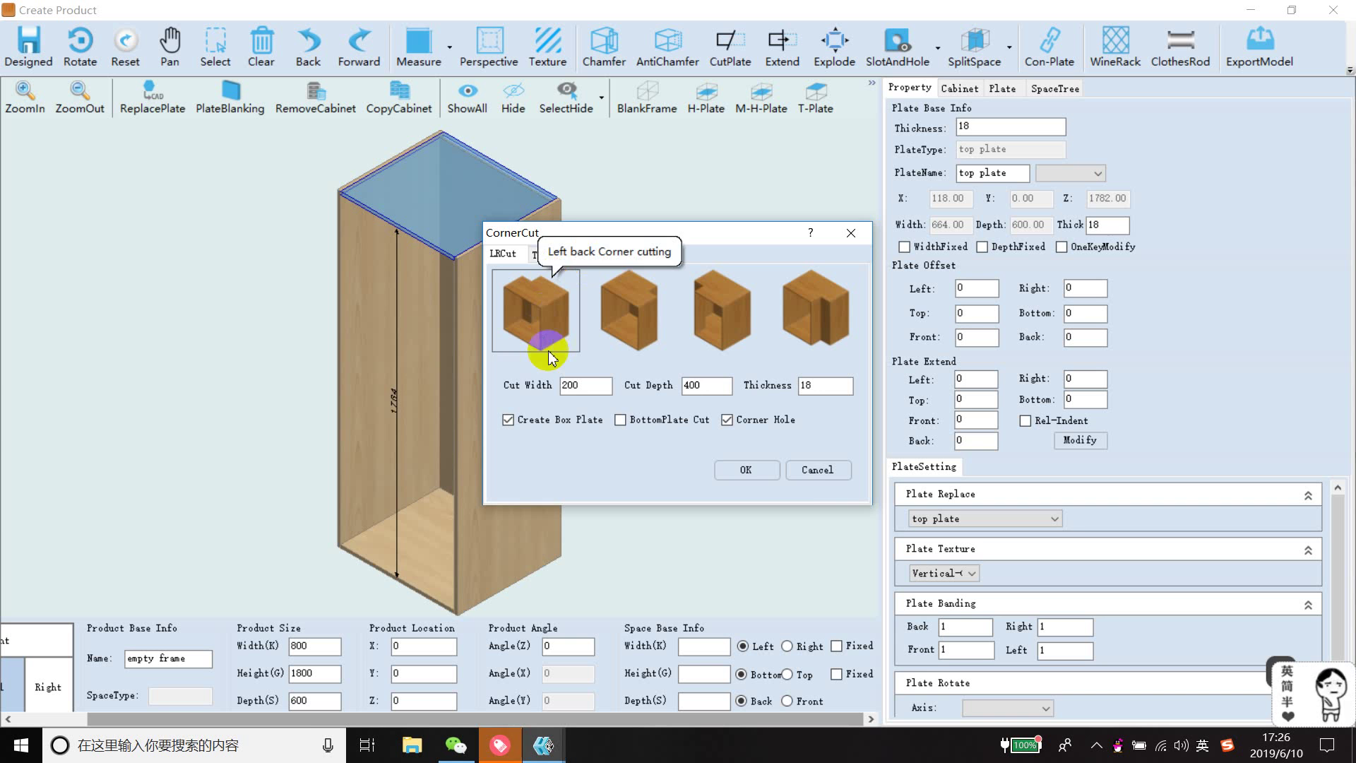
{"action": "left_click", "coordinate": [745, 469]}
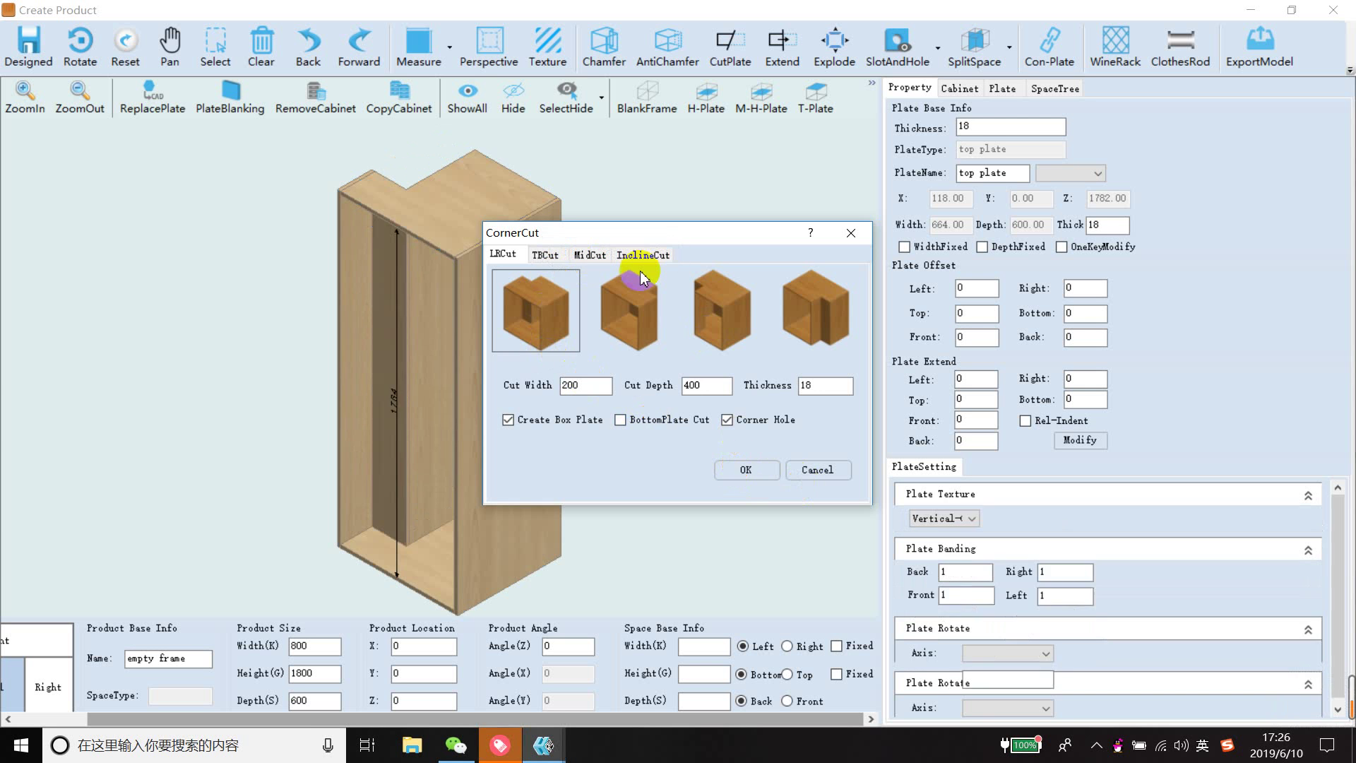
{"action": "left_click", "coordinate": [329, 216]}
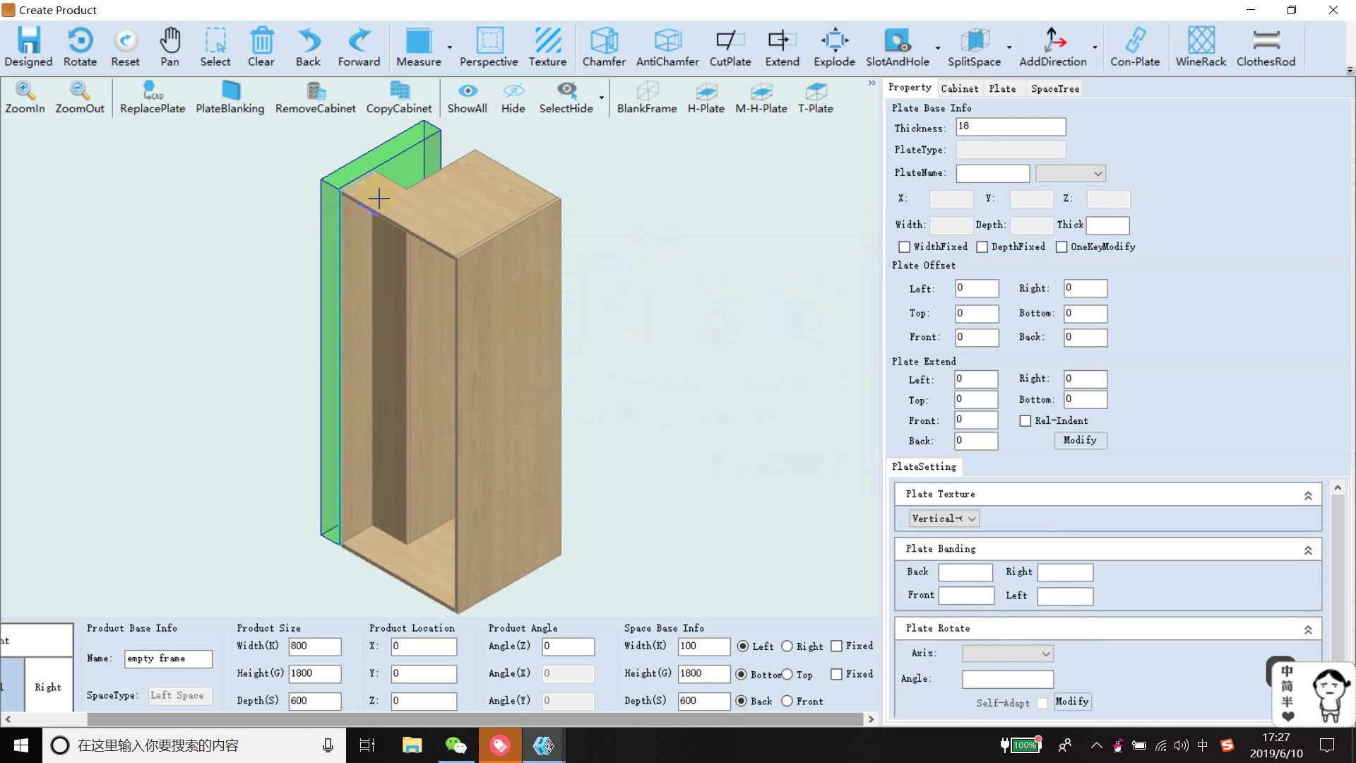
Undo the top plate's corner cut and close Create Product, confirming 确定
{"action": "left_click", "coordinate": [409, 202]}
{"action": "left_click", "coordinate": [333, 196]}
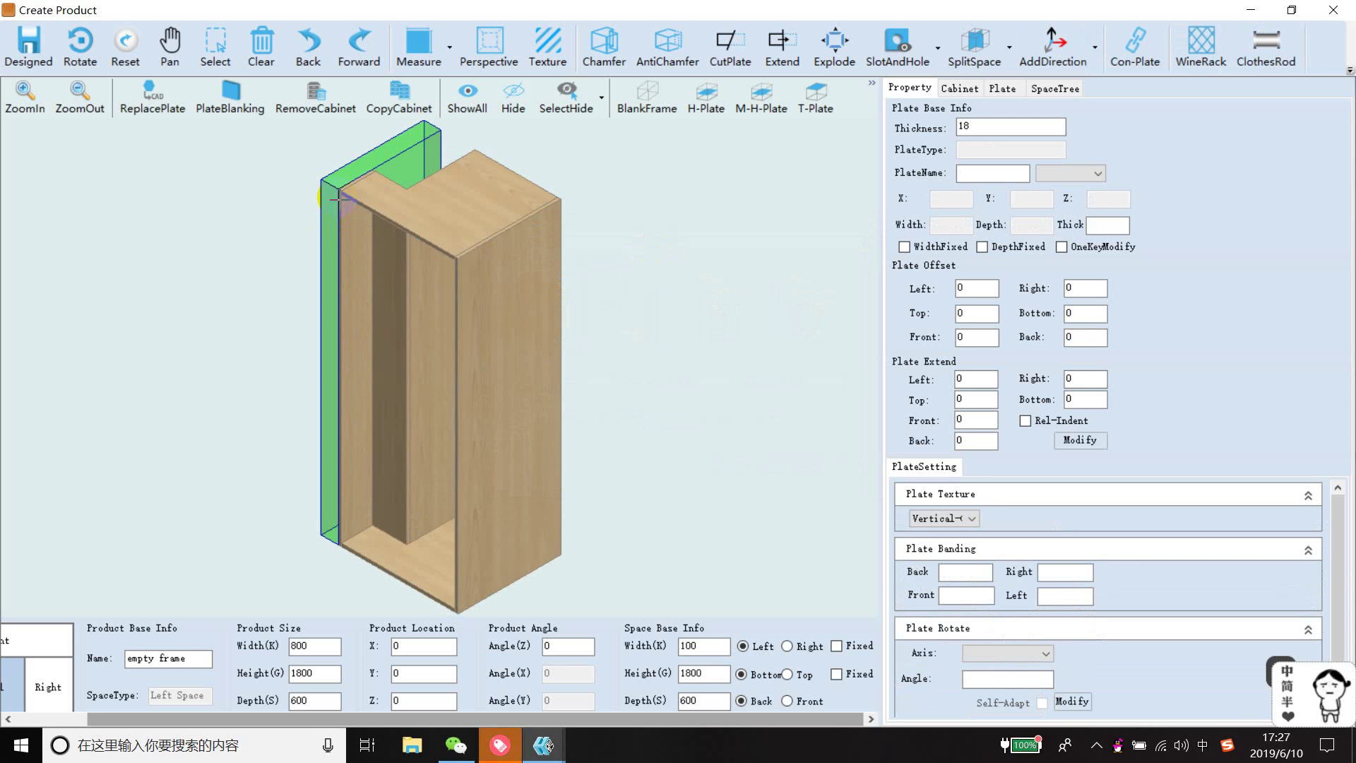
{"action": "left_click", "coordinate": [535, 202]}
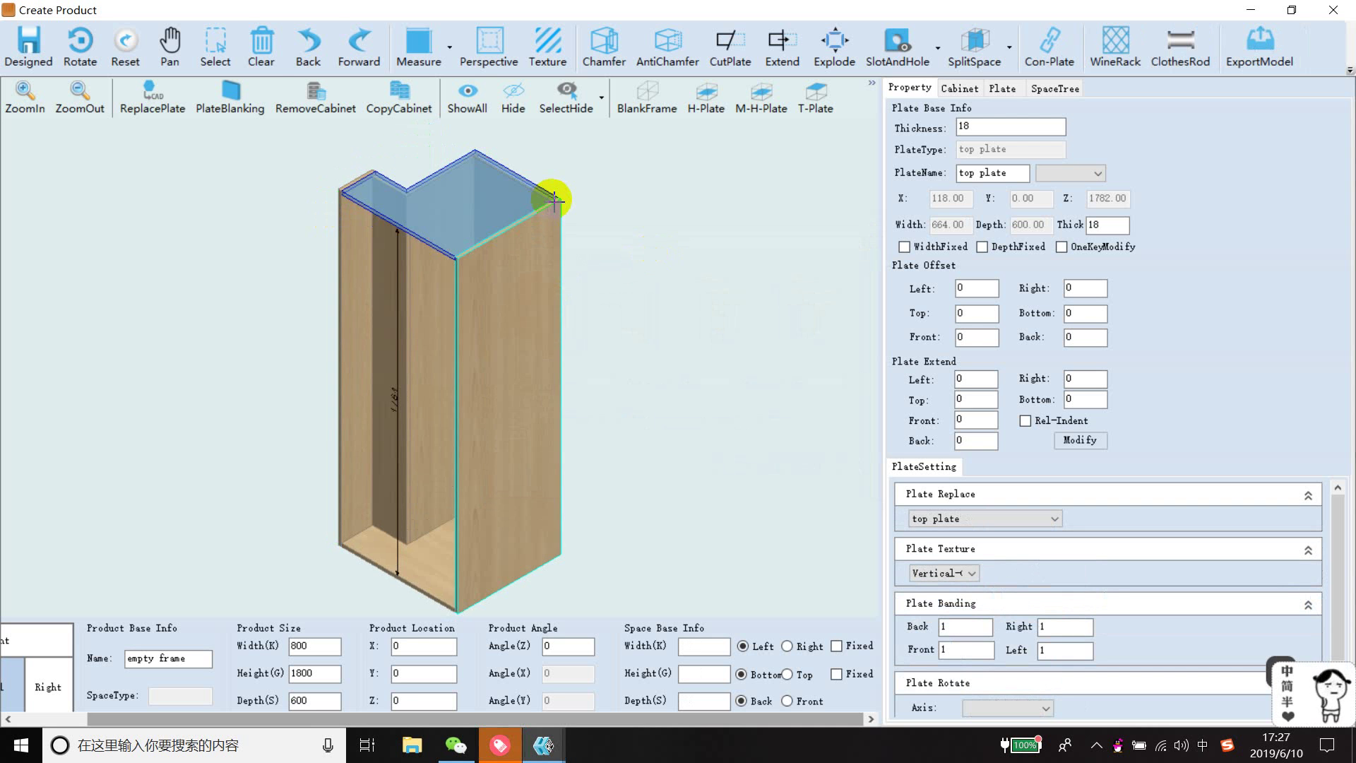
{"action": "left_click", "coordinate": [309, 45]}
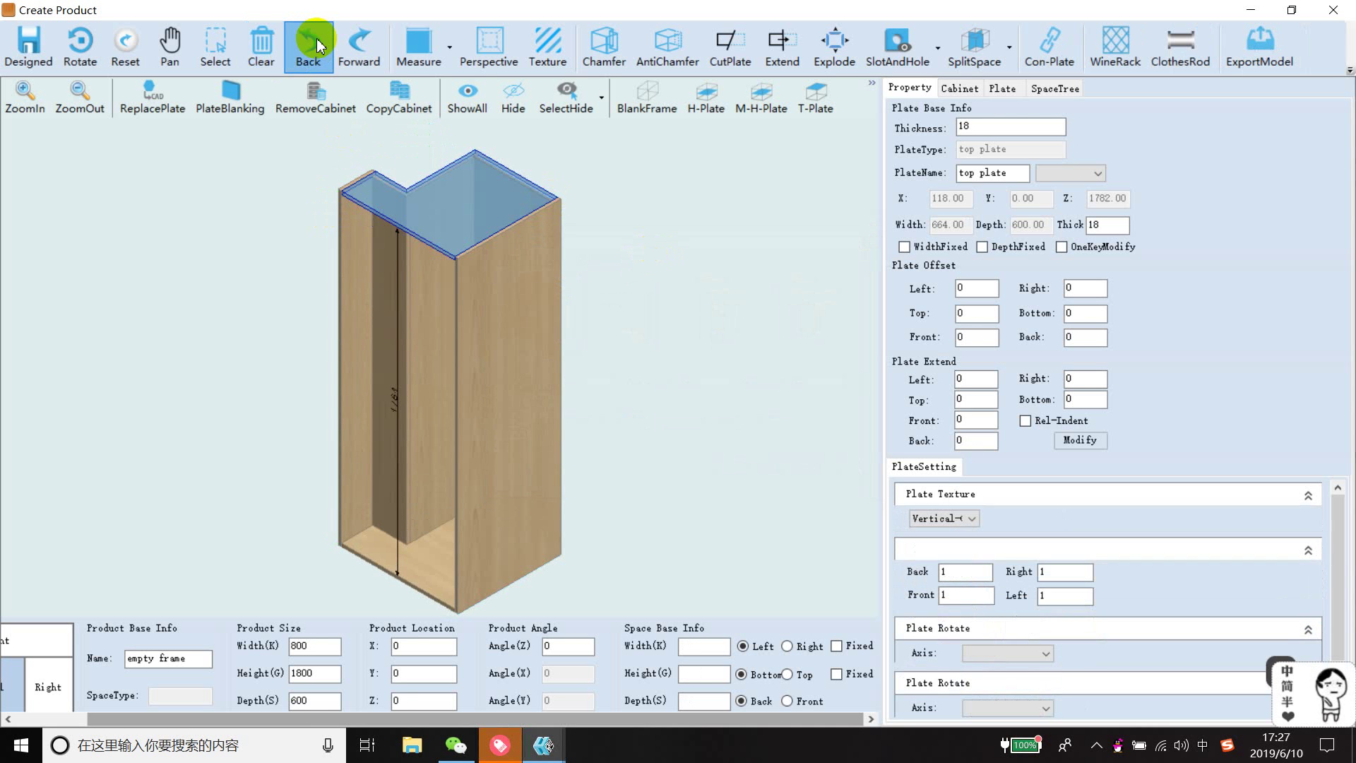
{"action": "left_click", "coordinate": [1311, 19]}
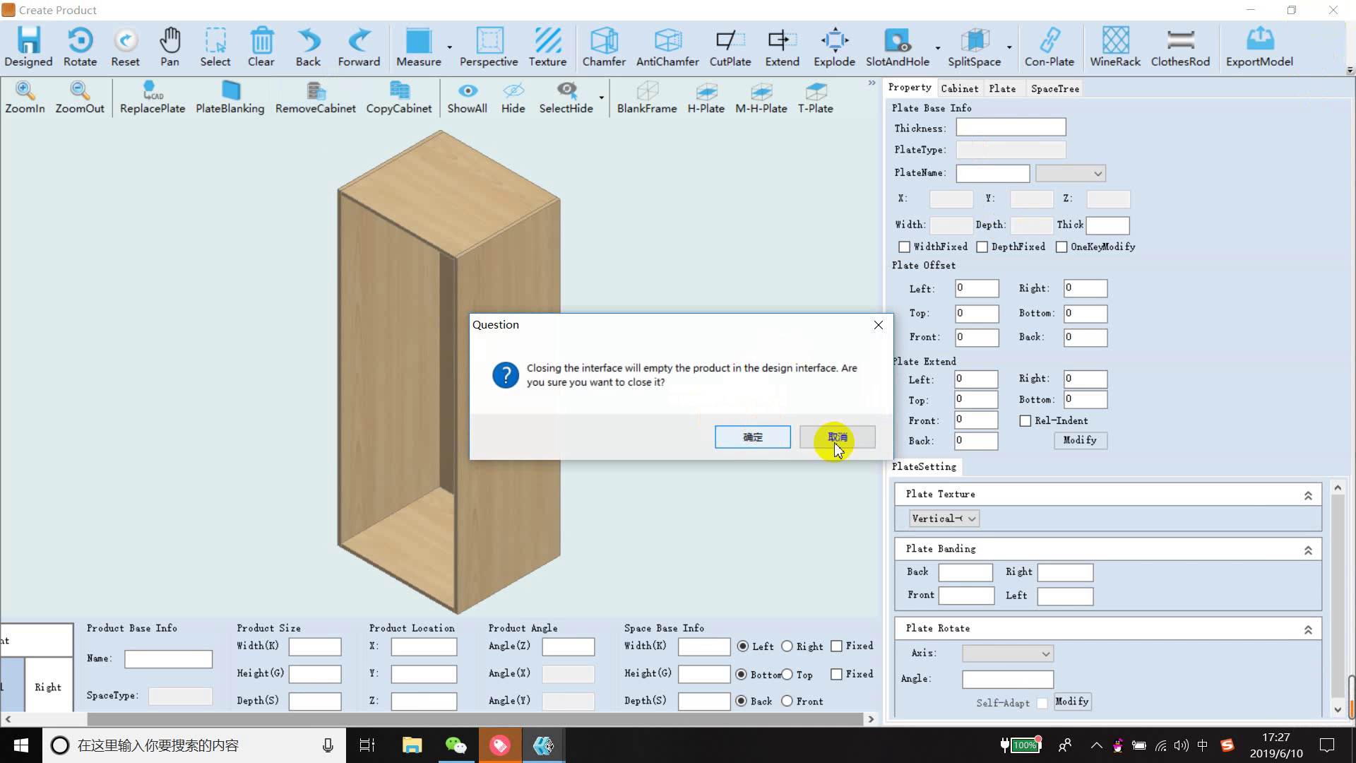
{"action": "left_click", "coordinate": [753, 437]}
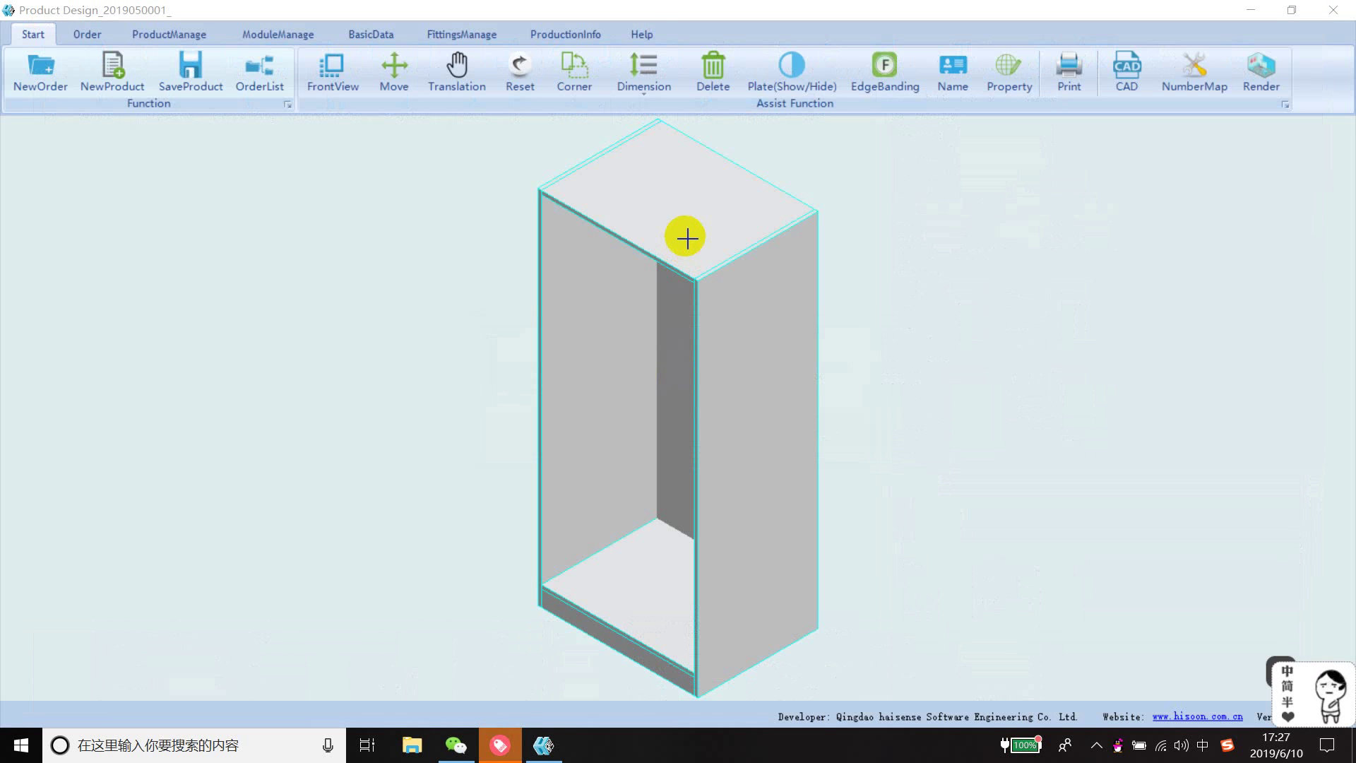
Through Help > SetUp, change the Left/Right cut-scope interval to 80 and close setup
{"action": "left_click", "coordinate": [642, 34]}
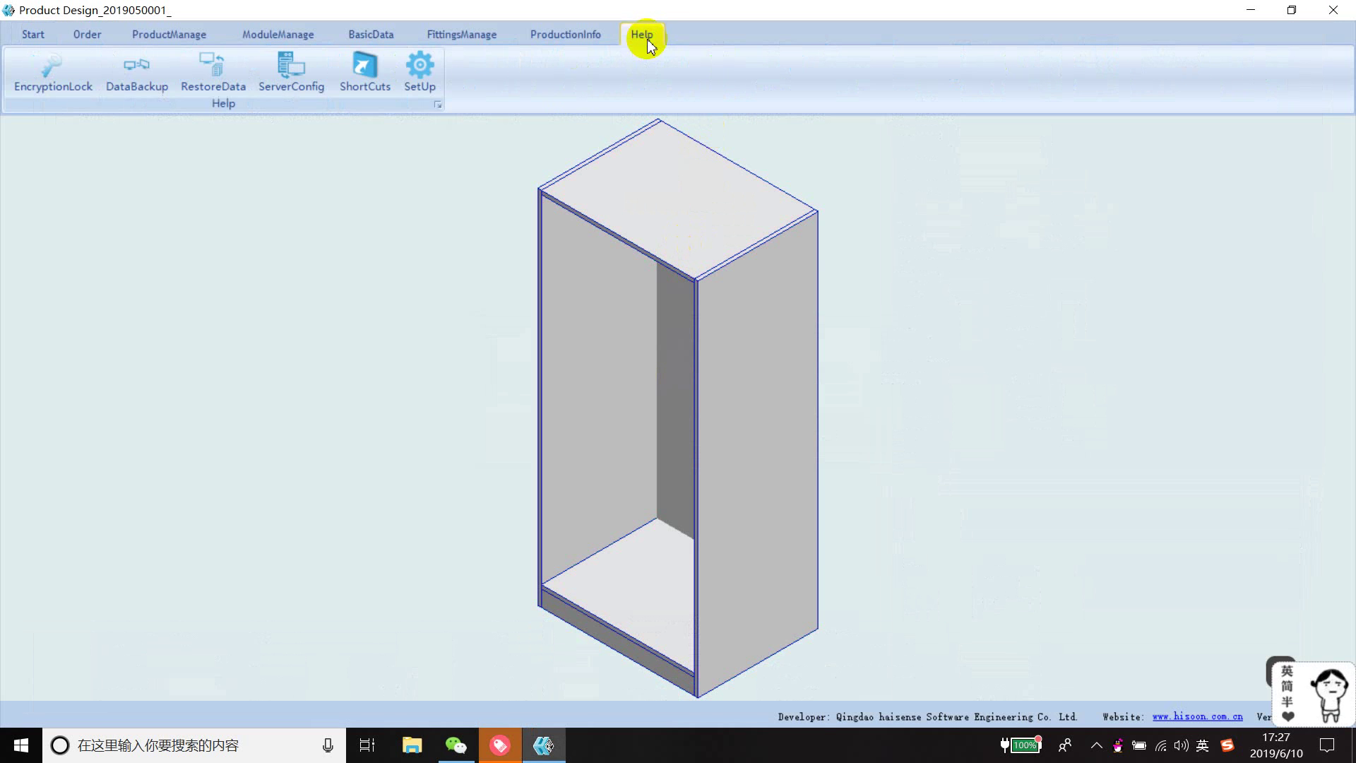
{"action": "left_click", "coordinate": [421, 74]}
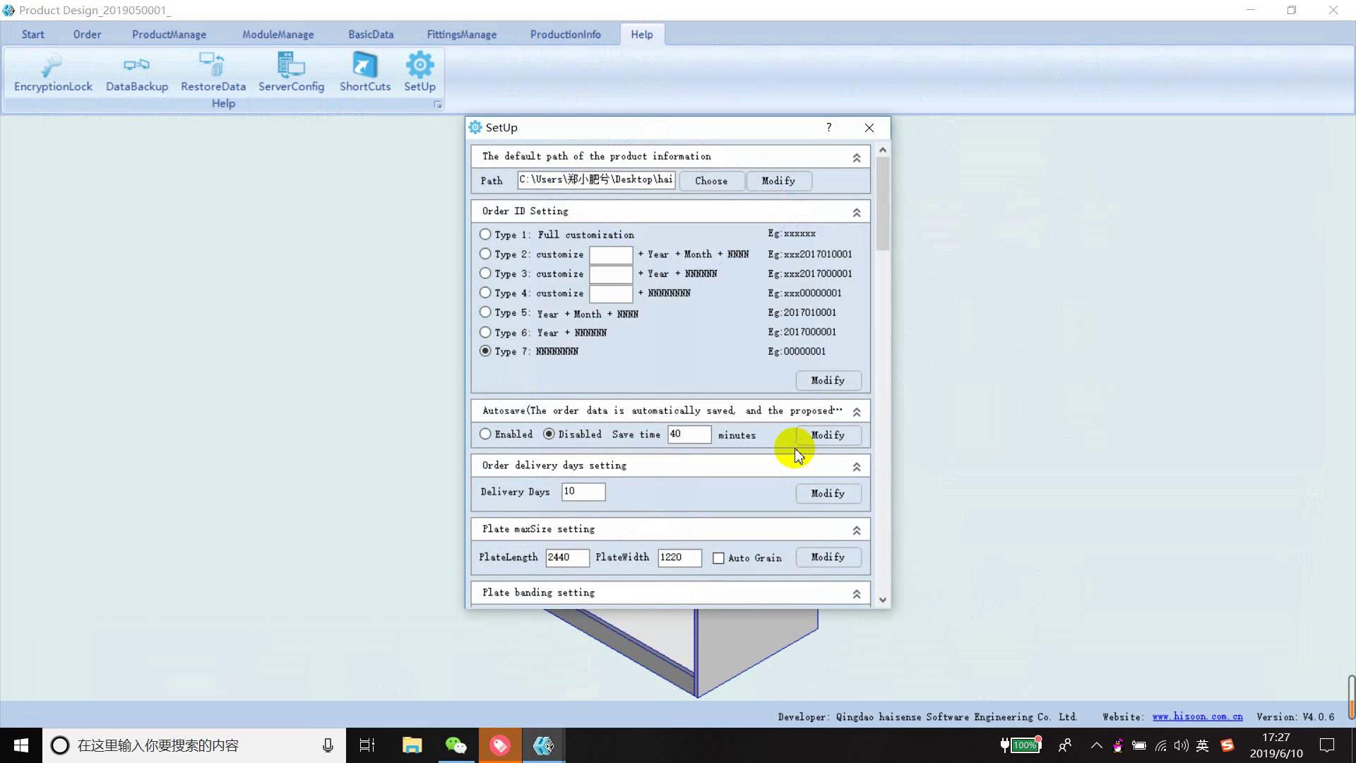
{"action": "left_click_drag", "start_coordinate": [884, 175], "coordinate": [885, 479]}
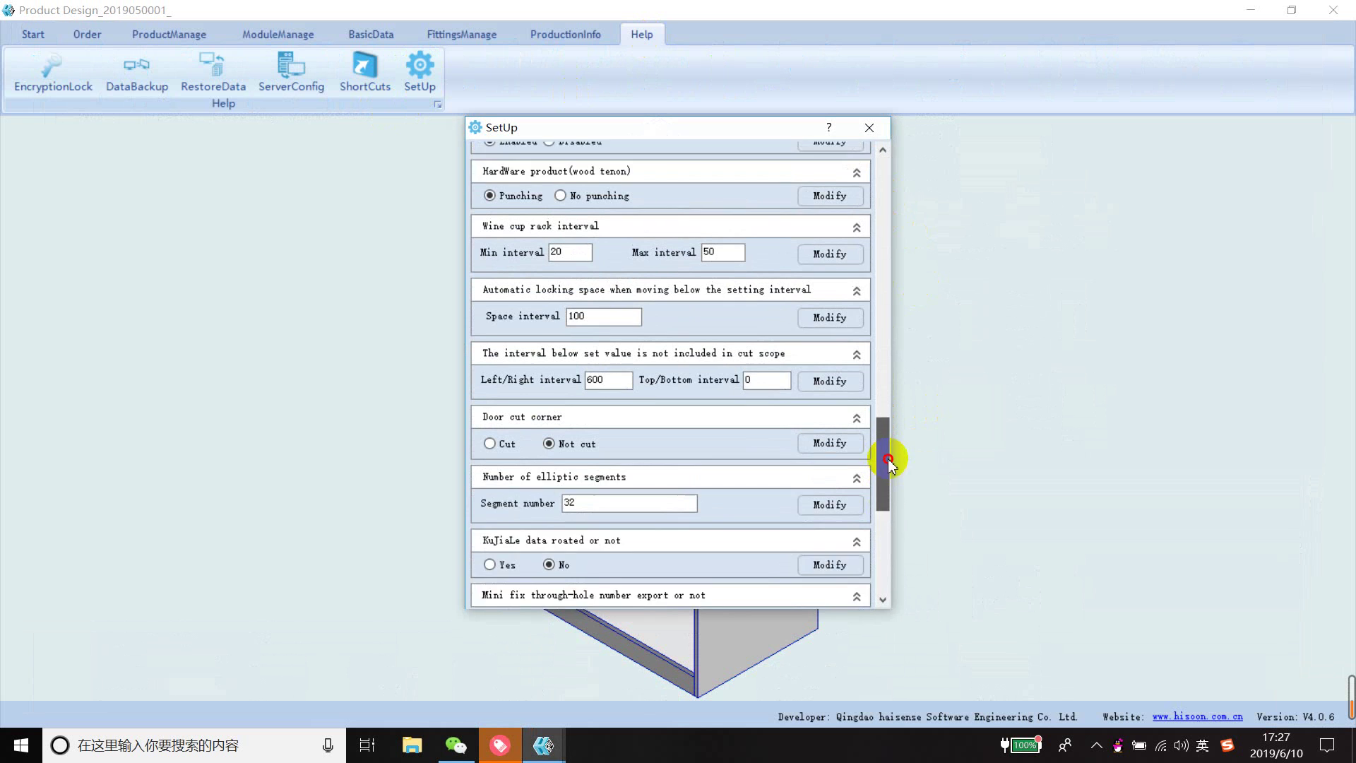
{"action": "left_click_drag", "start_coordinate": [885, 478], "coordinate": [897, 454]}
{"action": "left_click", "coordinate": [622, 332]}
{"action": "type", "text": "80"}
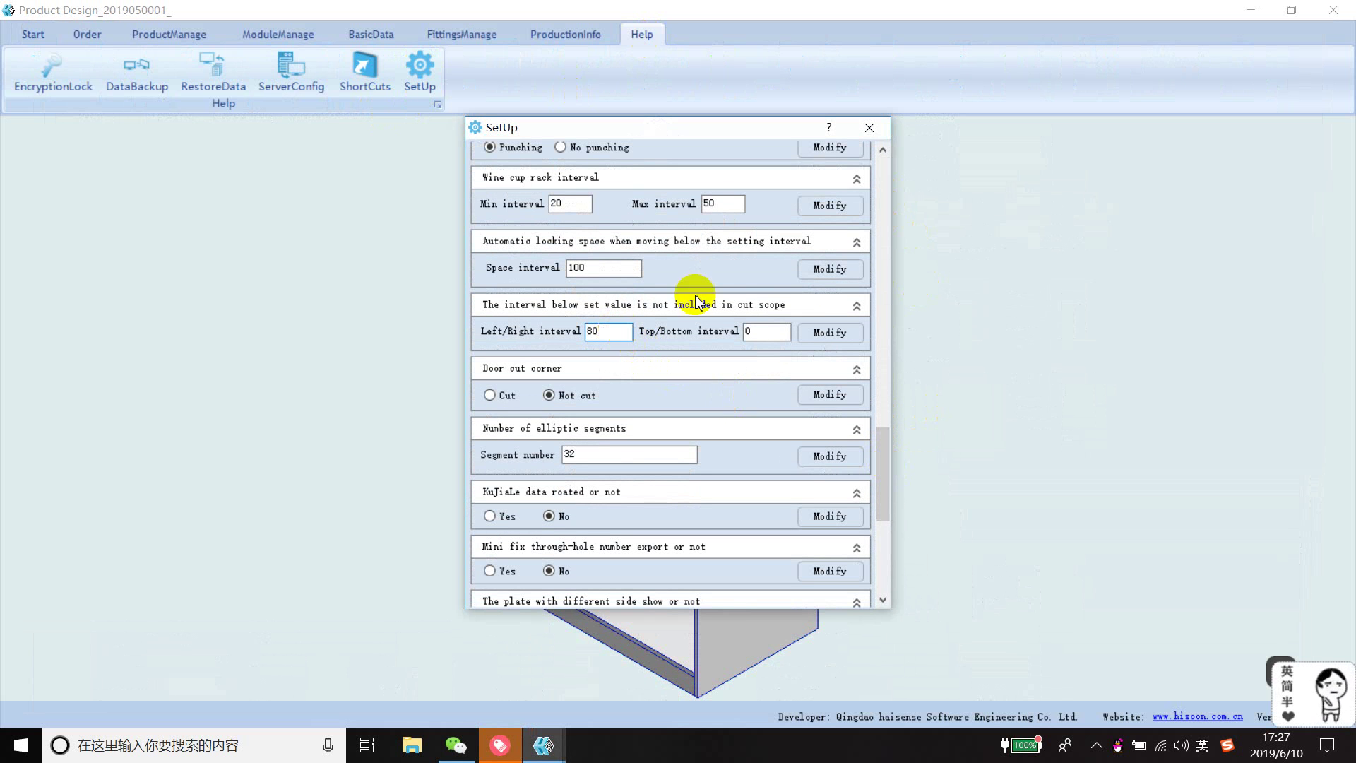
{"action": "left_click", "coordinate": [823, 332]}
{"action": "left_click", "coordinate": [690, 430]}
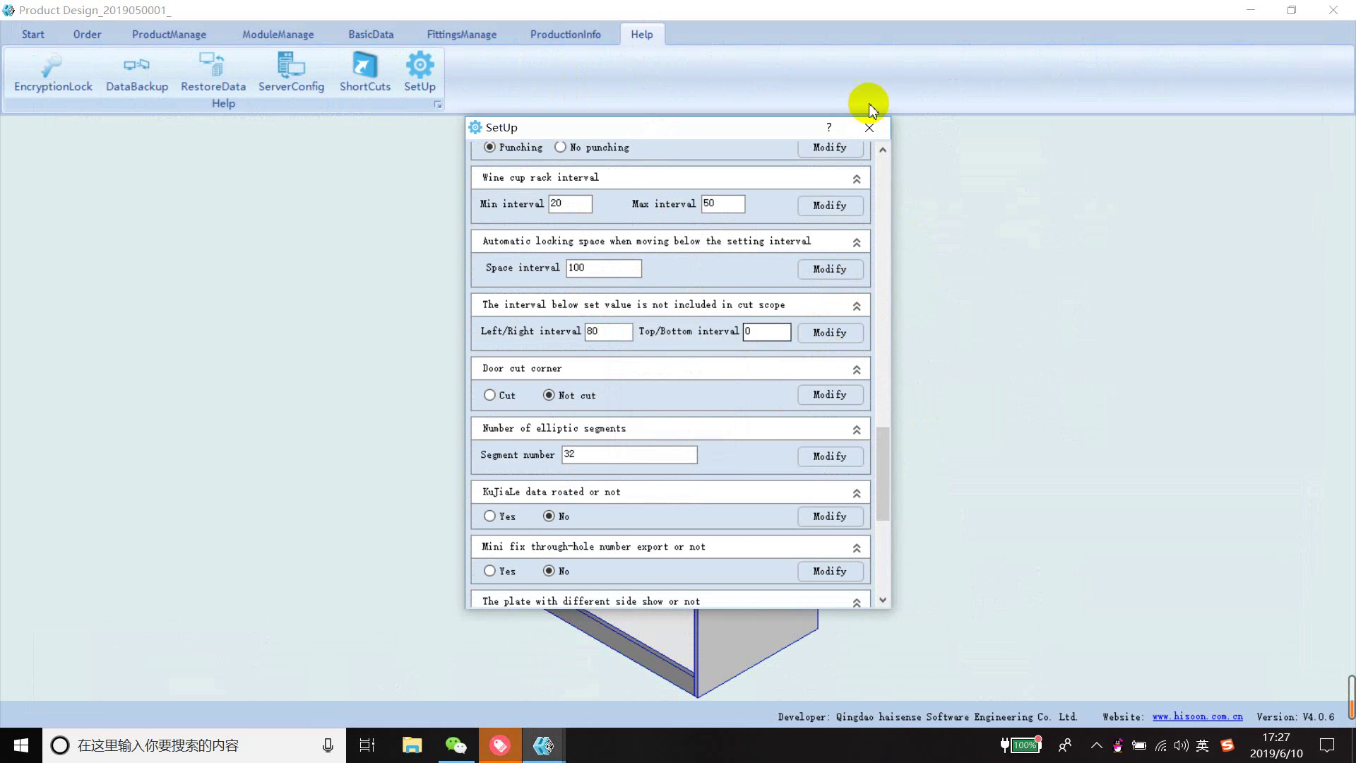
{"action": "left_click", "coordinate": [871, 129]}
Start a new product and open the empty frame's parameters to enter K=800 and G=1800
{"action": "left_click", "coordinate": [32, 34]}
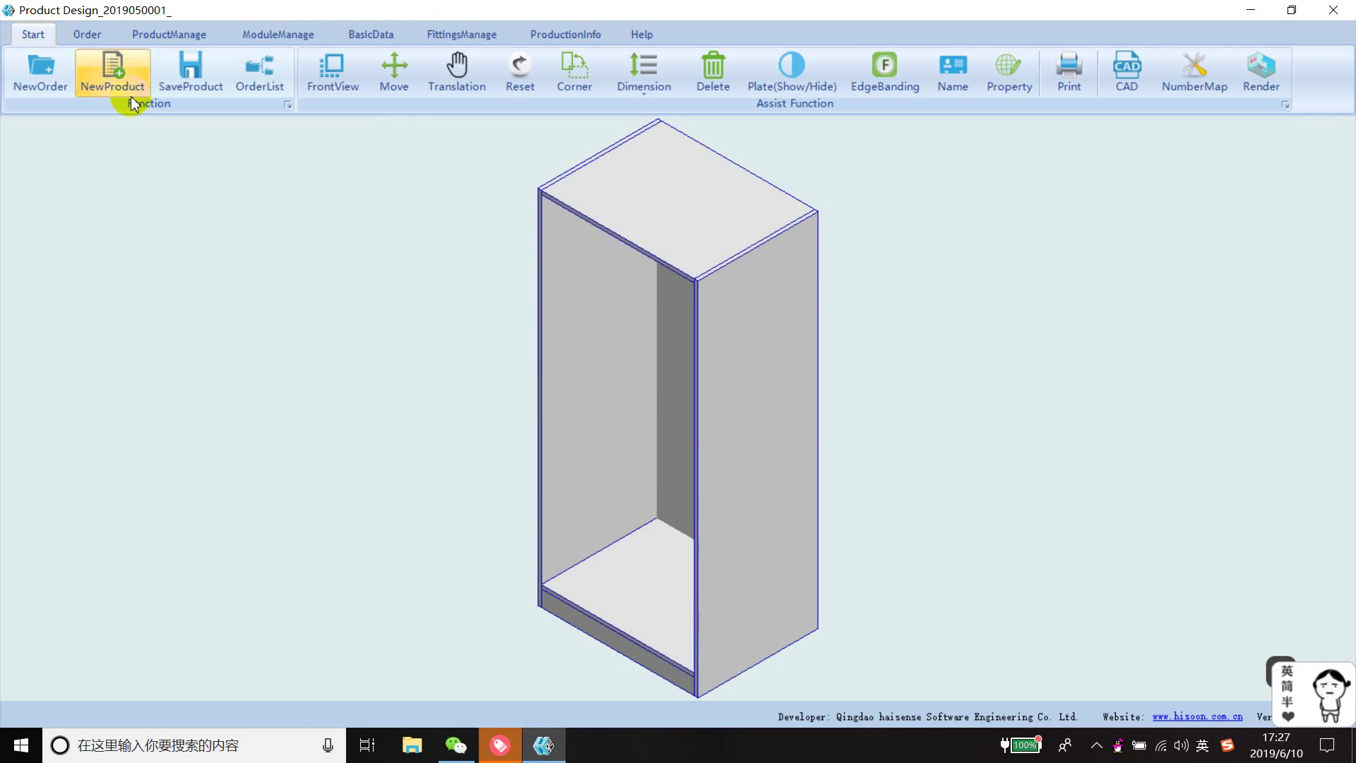
{"action": "left_click", "coordinate": [114, 87]}
{"action": "mouse_move", "coordinate": [542, 745]}
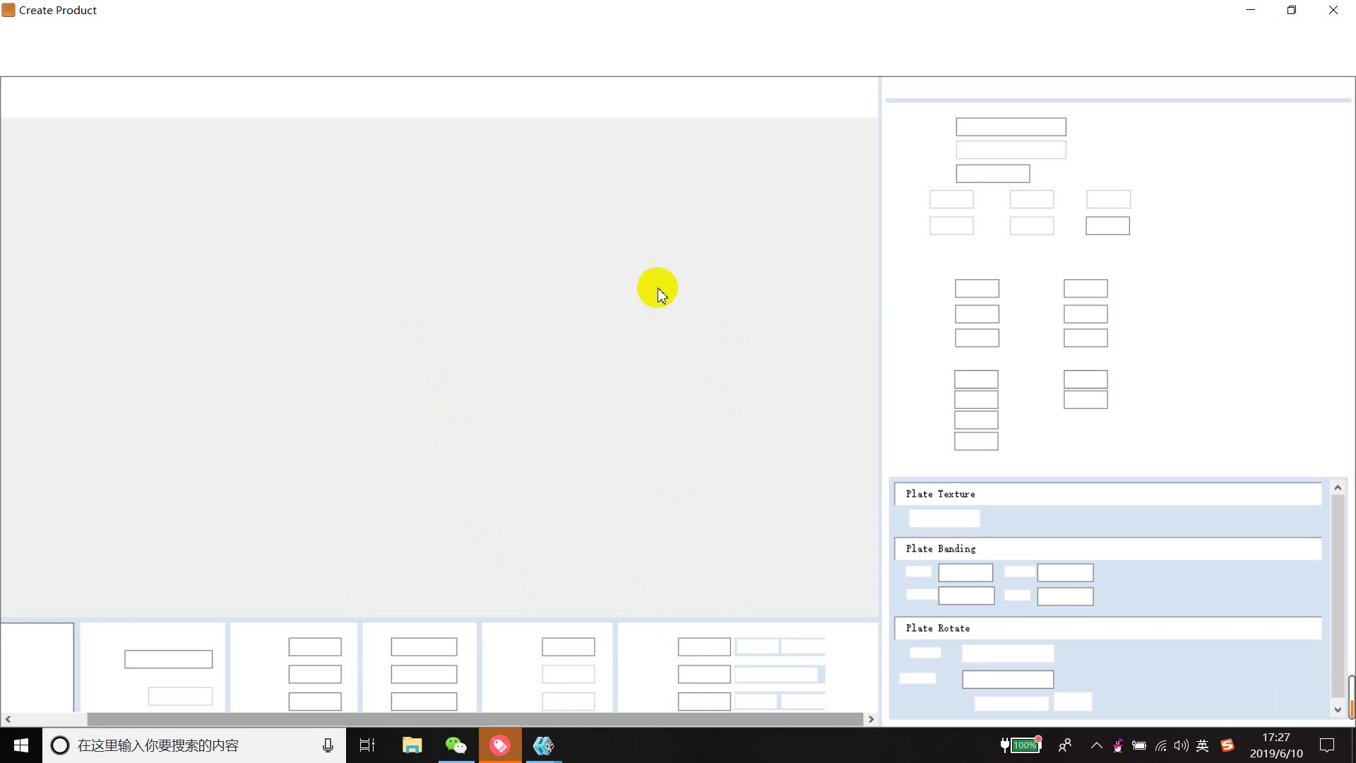
{"action": "left_click", "coordinate": [1096, 744]}
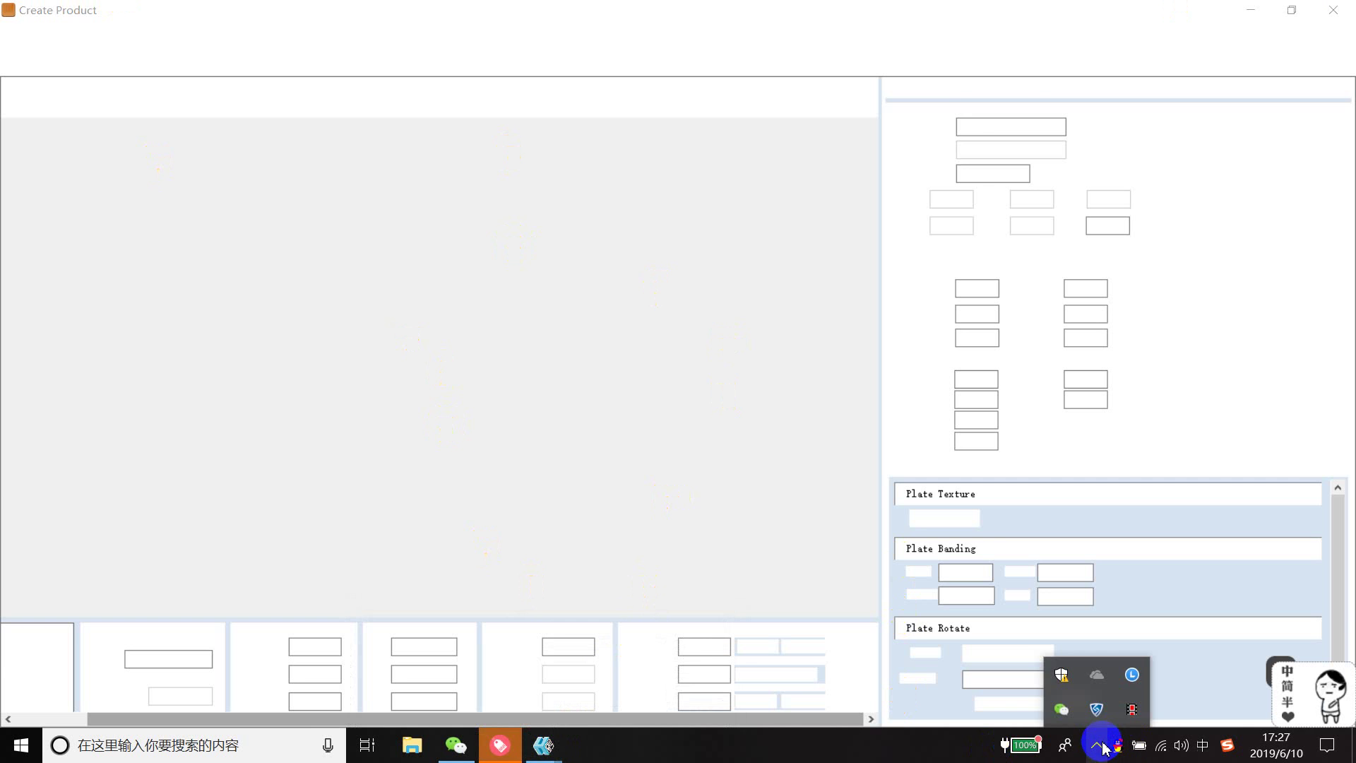
{"action": "left_click", "coordinate": [931, 209]}
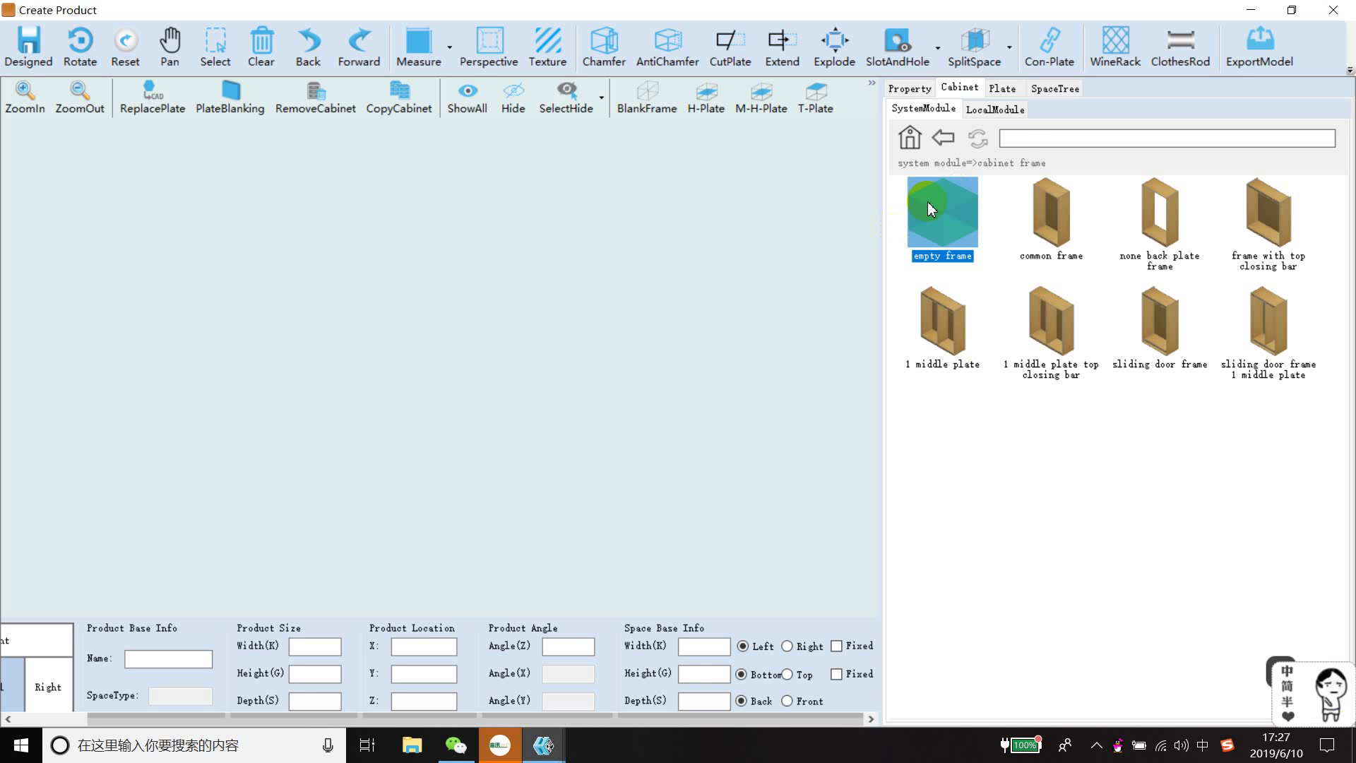
{"action": "double_click", "coordinate": [936, 232]}
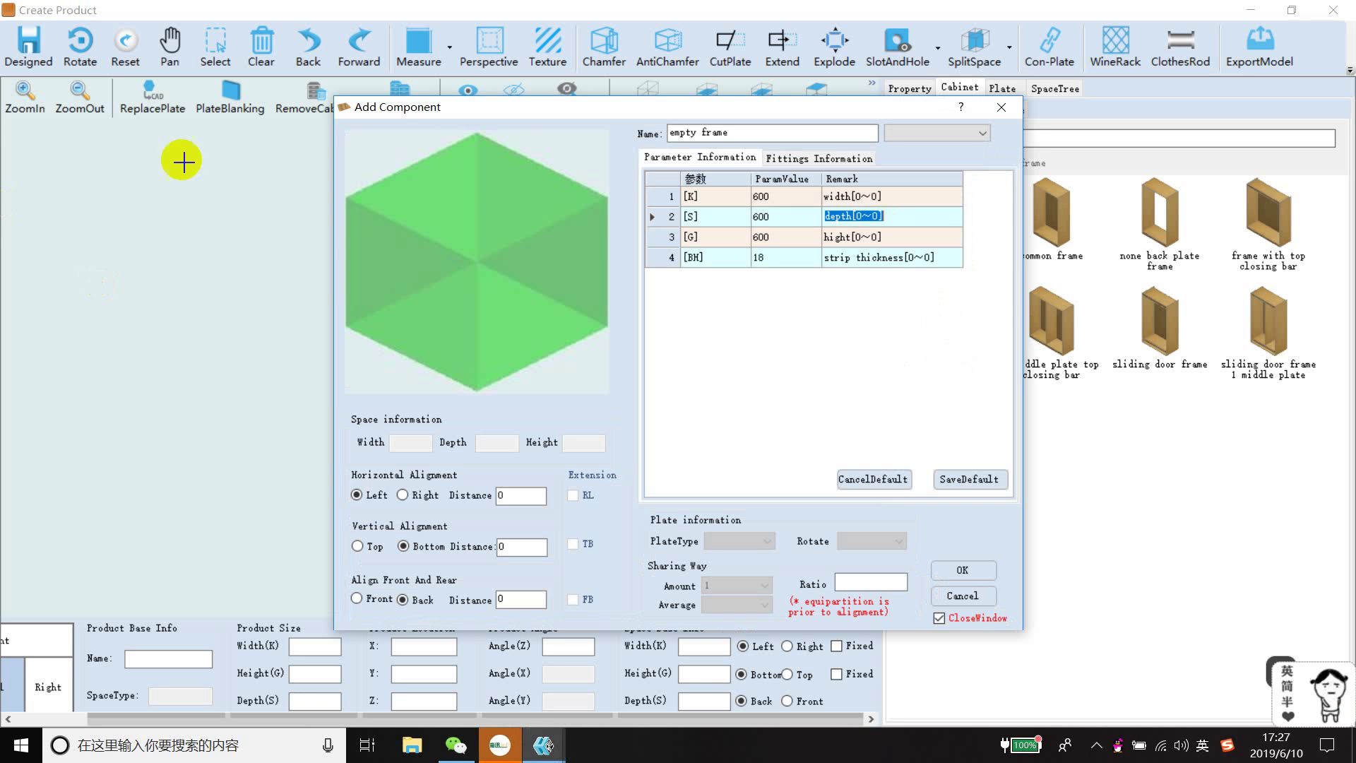
{"action": "left_click", "coordinate": [786, 197]}
{"action": "type", "text": "1800"}
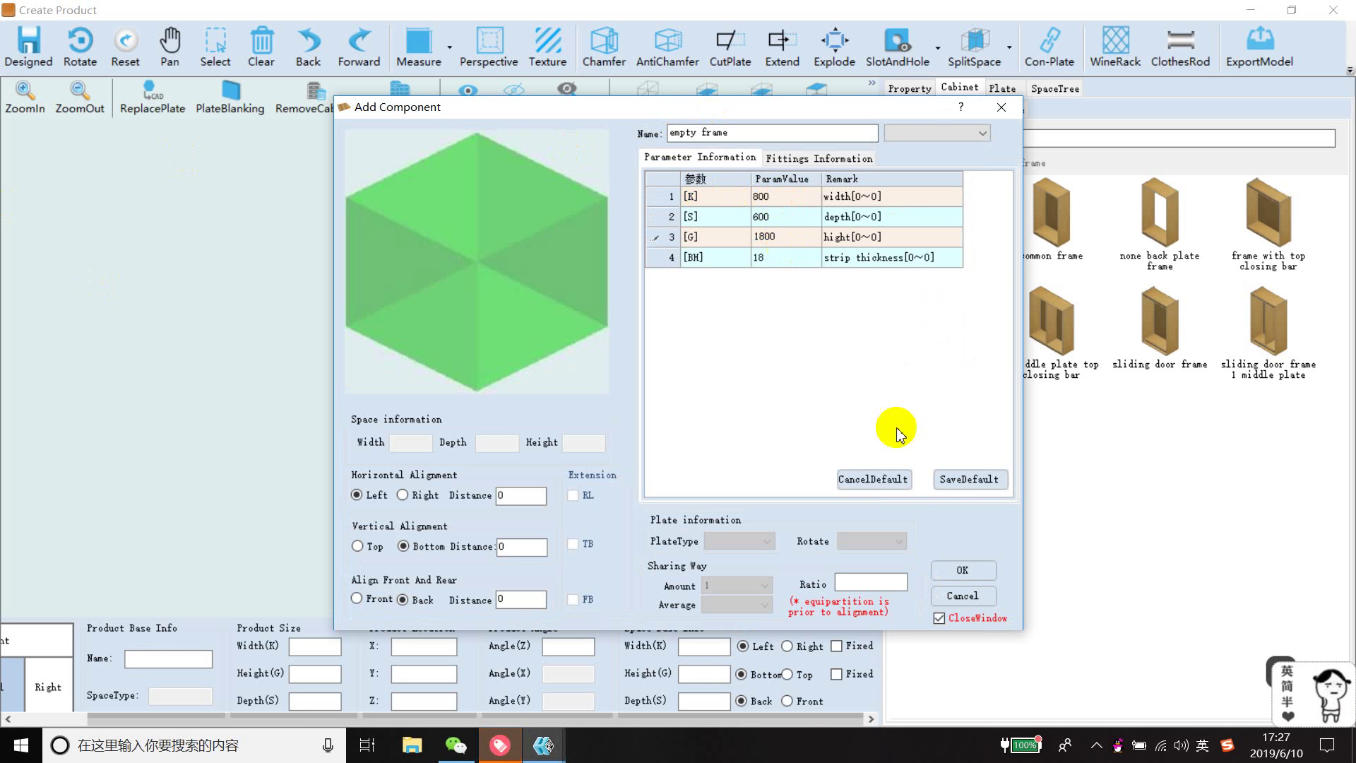
Add the 800 × 1800 frame and a vertical left plate with a 100 left margin
{"action": "left_click", "coordinate": [958, 569]}
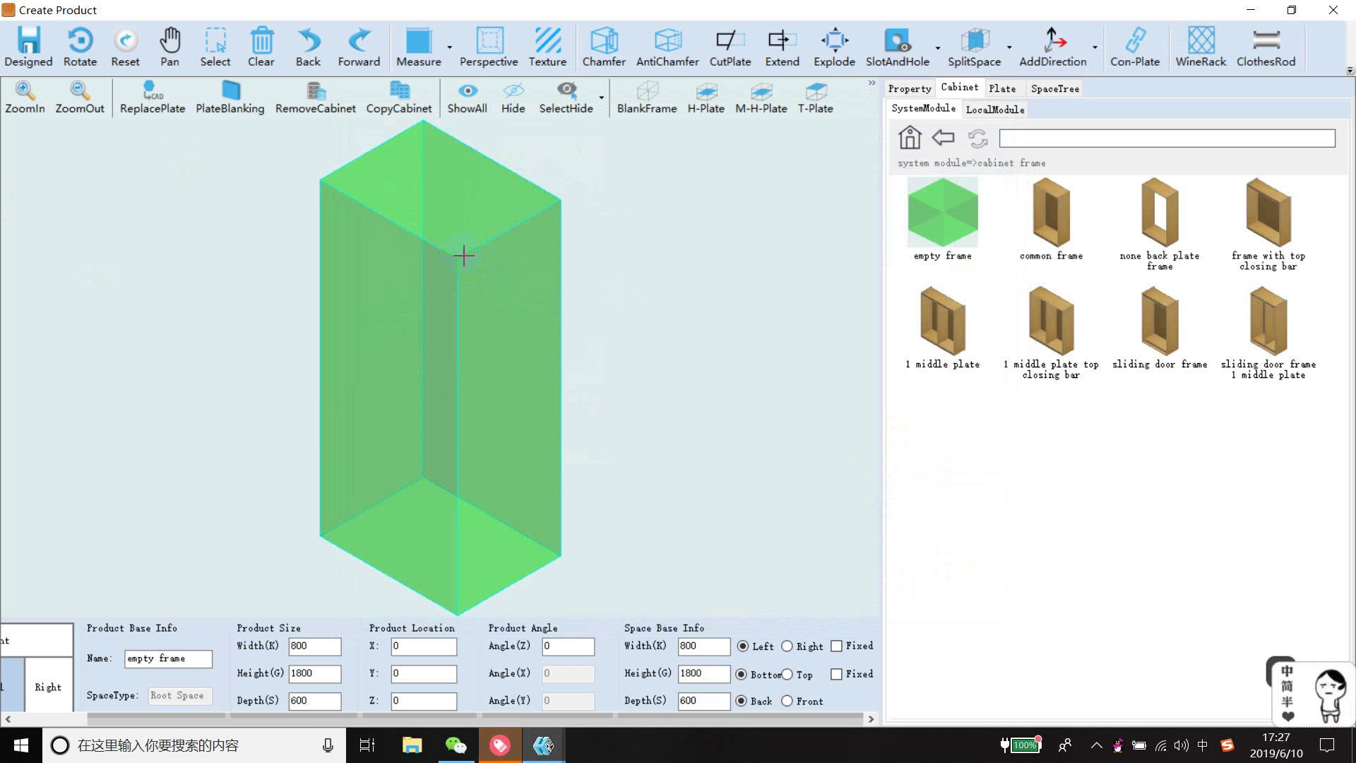
{"action": "left_click", "coordinate": [873, 95]}
{"action": "mouse_move", "coordinate": [835, 227]}
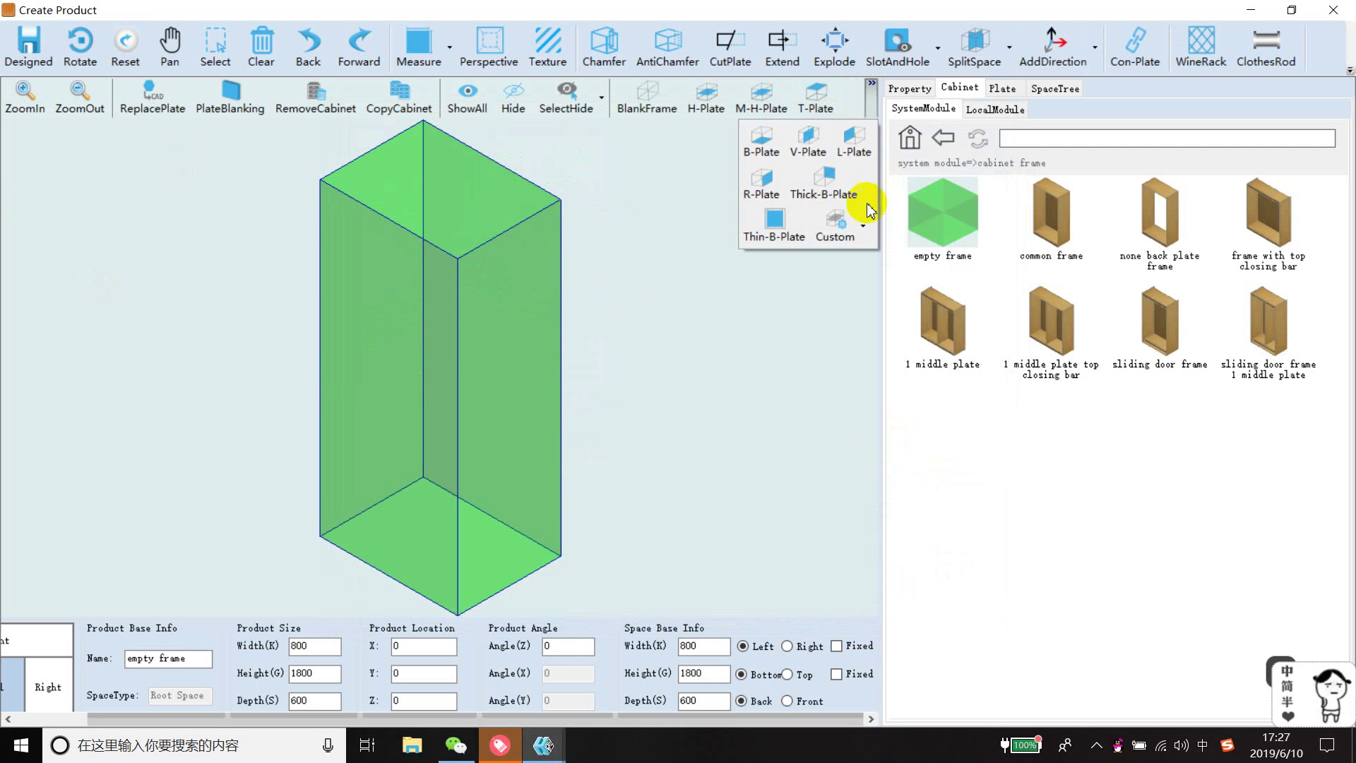
{"action": "left_click", "coordinate": [901, 238]}
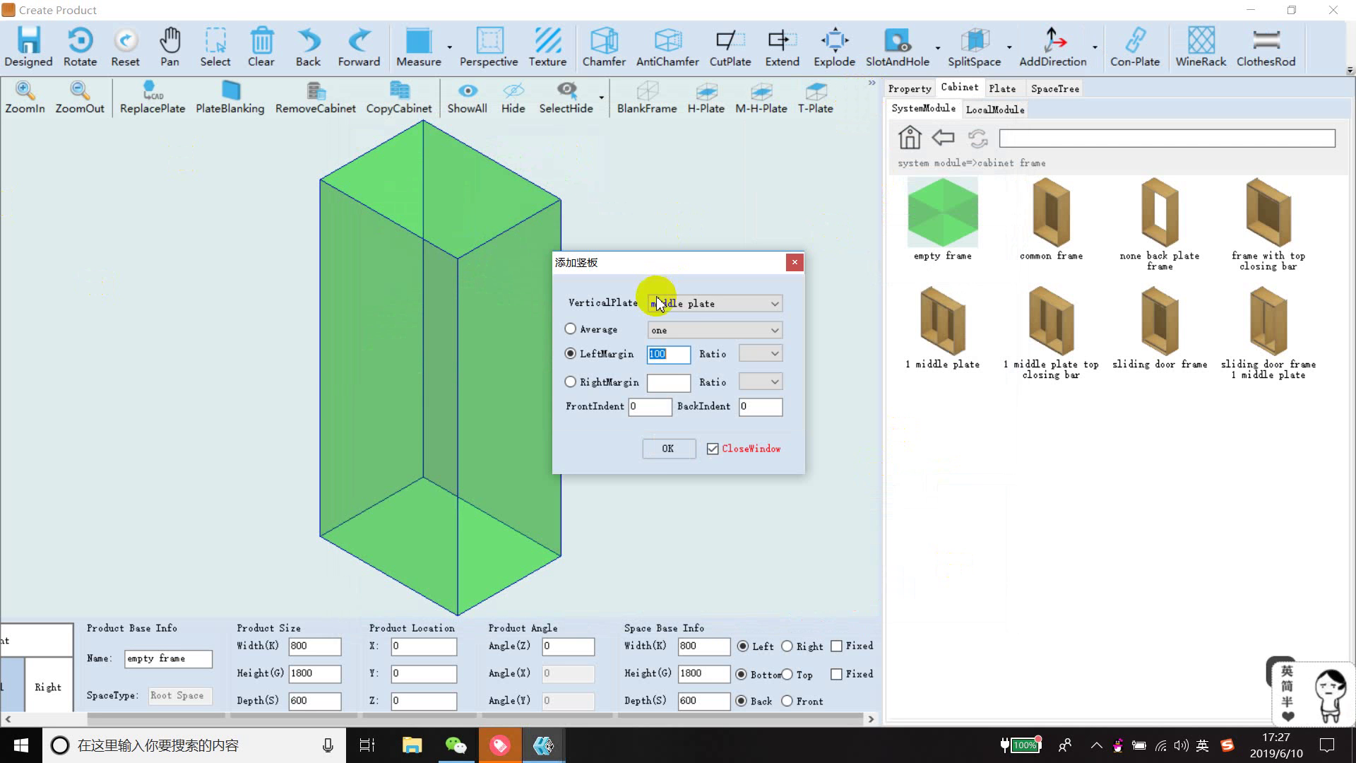
{"action": "left_click", "coordinate": [660, 303]}
{"action": "left_click", "coordinate": [694, 318]}
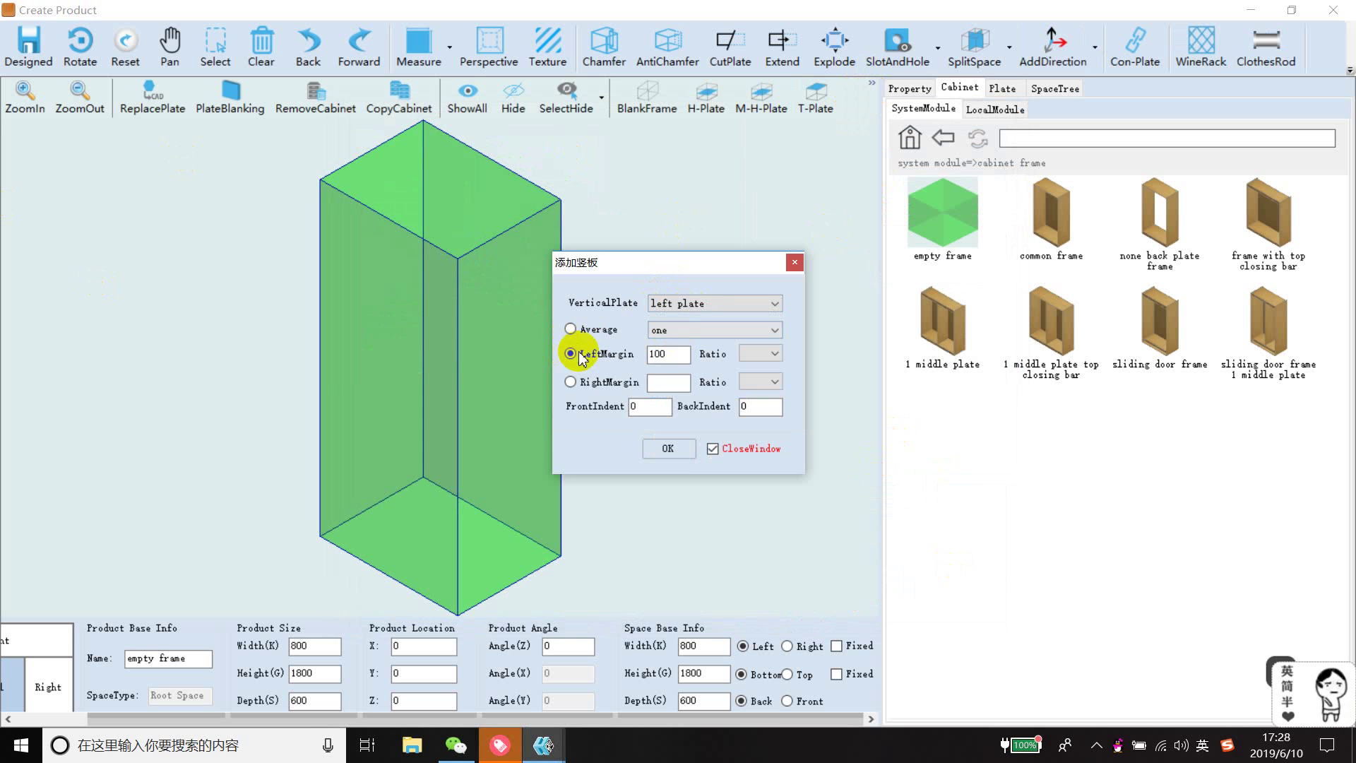
{"action": "left_click", "coordinate": [668, 354]}
{"action": "left_click", "coordinate": [681, 455]}
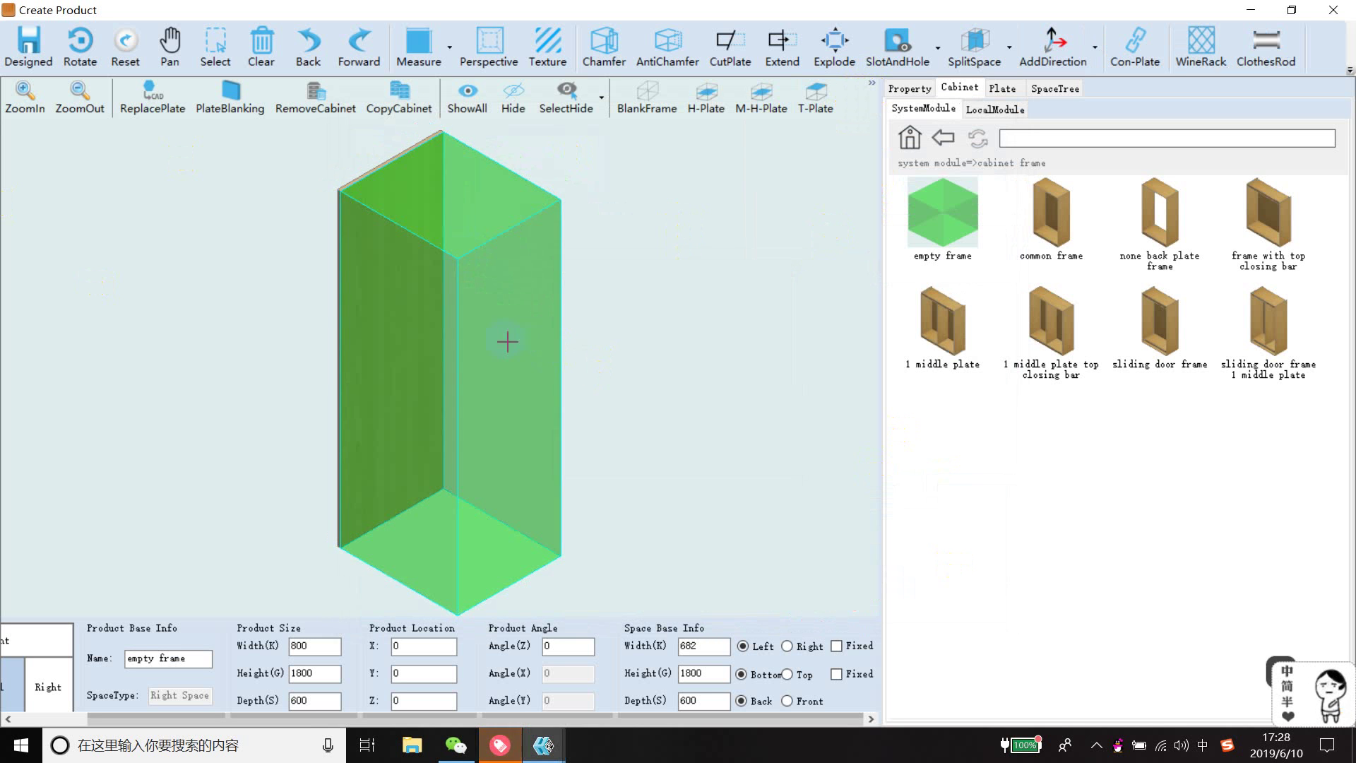
{"action": "left_click", "coordinate": [869, 85]}
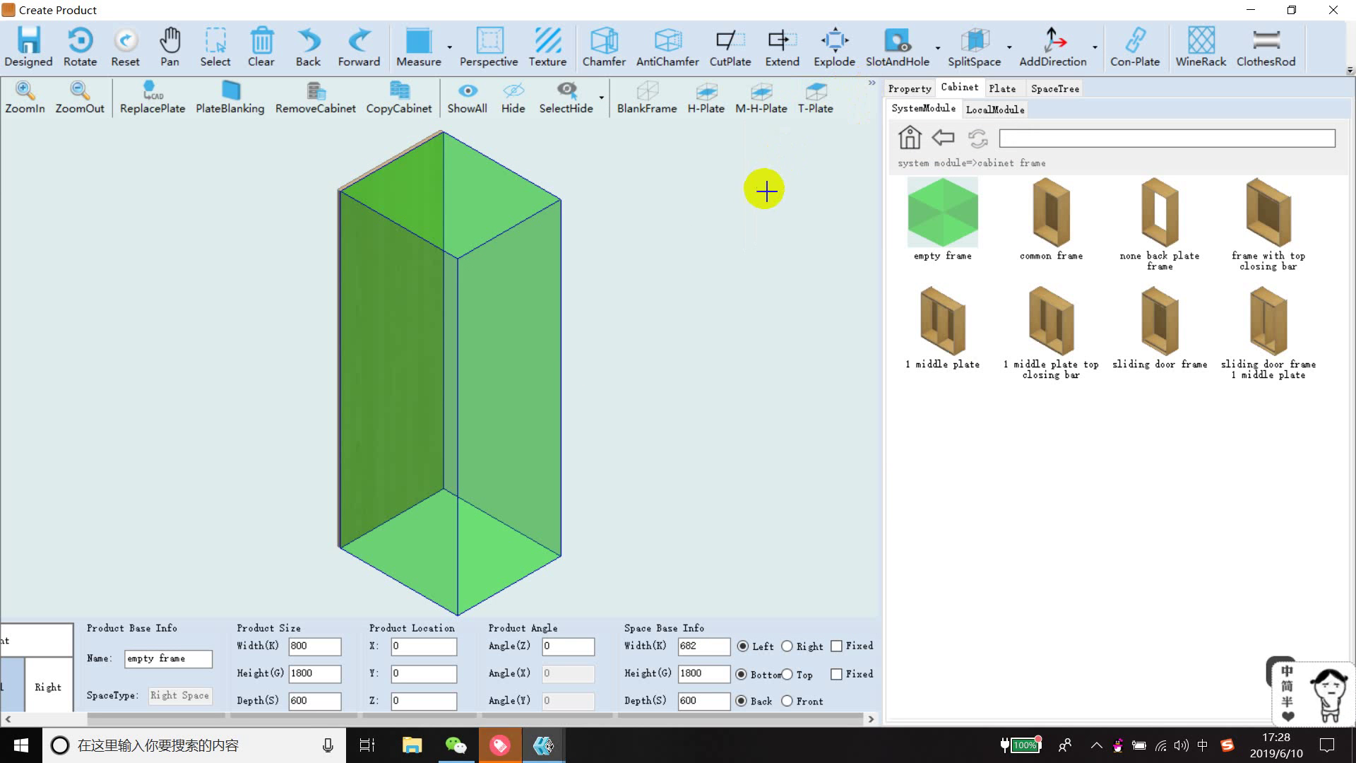
Add right, top, bottom and thin back plates, then select the 664 × 600 top plate
{"action": "left_click", "coordinate": [870, 86]}
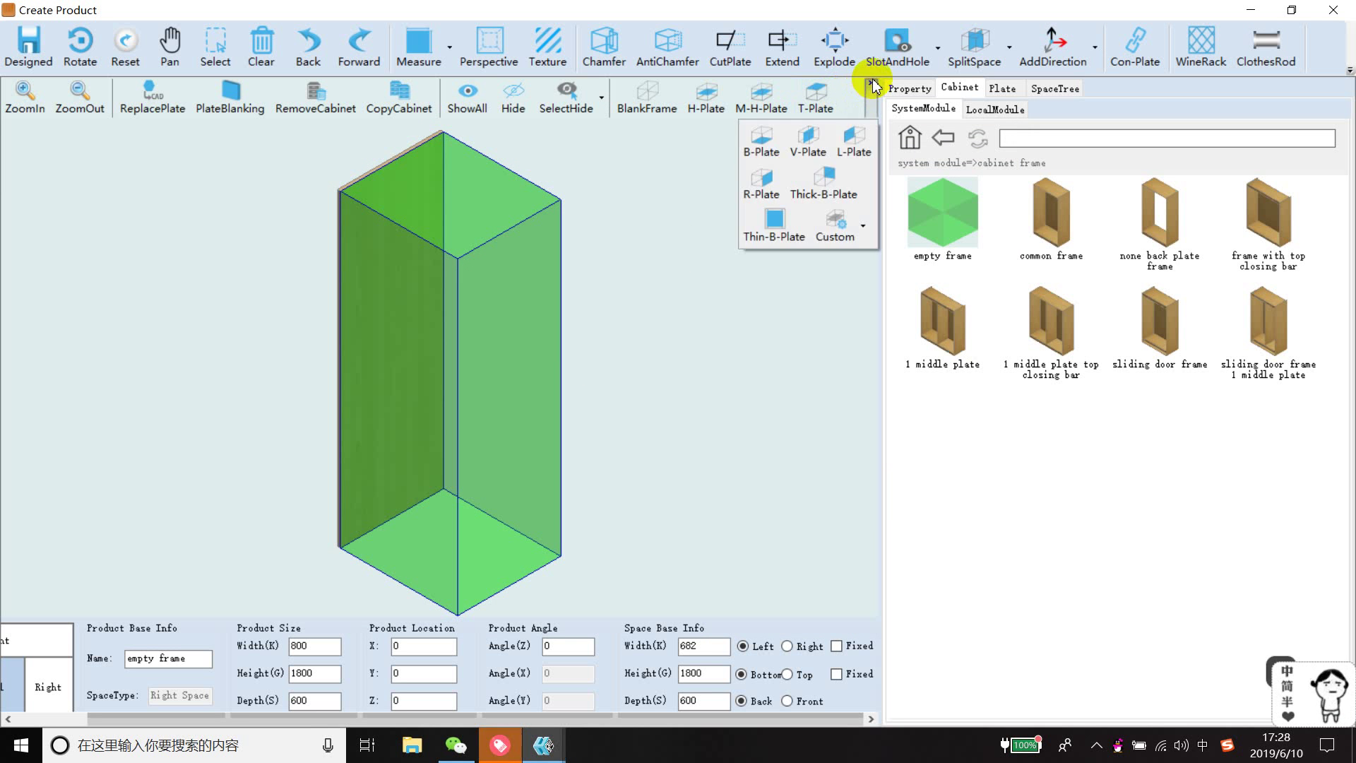
{"action": "left_click", "coordinate": [767, 180]}
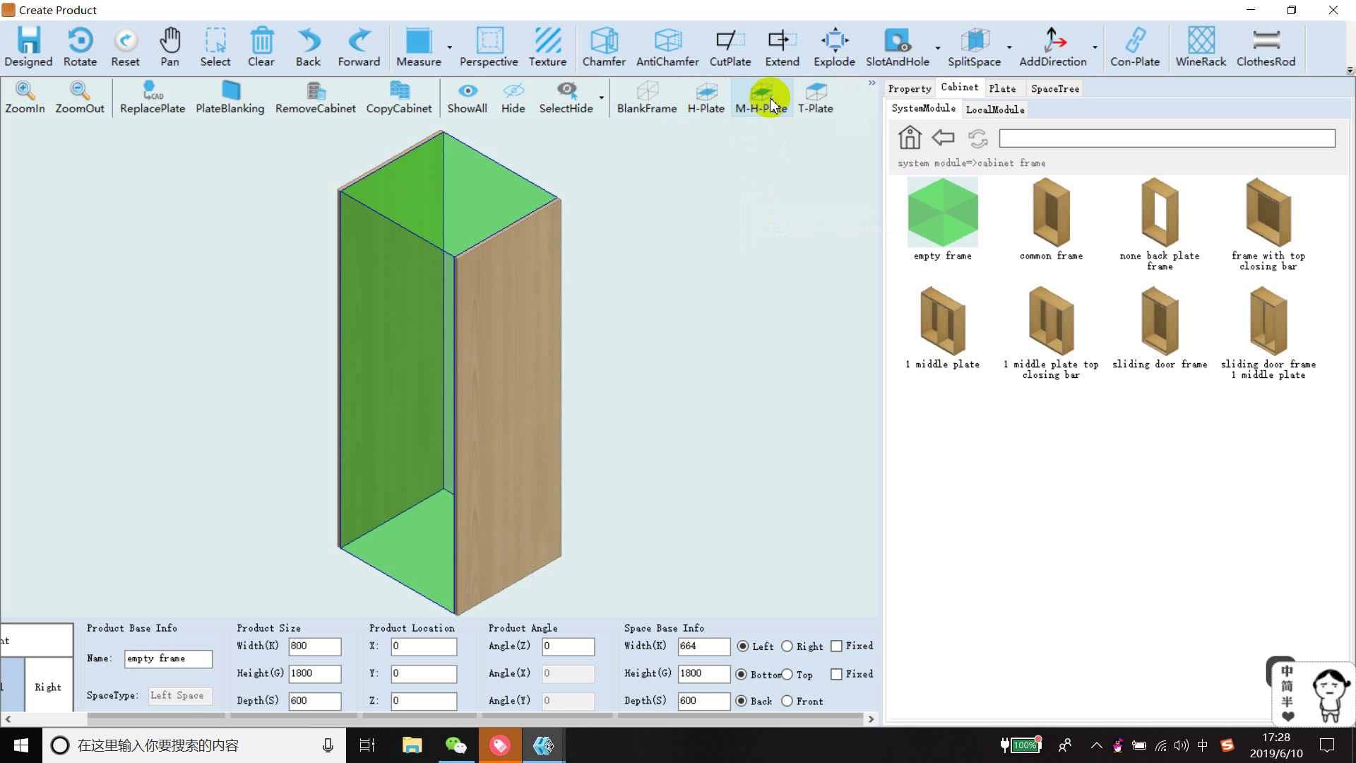
{"action": "left_click", "coordinate": [814, 95]}
{"action": "left_click", "coordinate": [871, 85]}
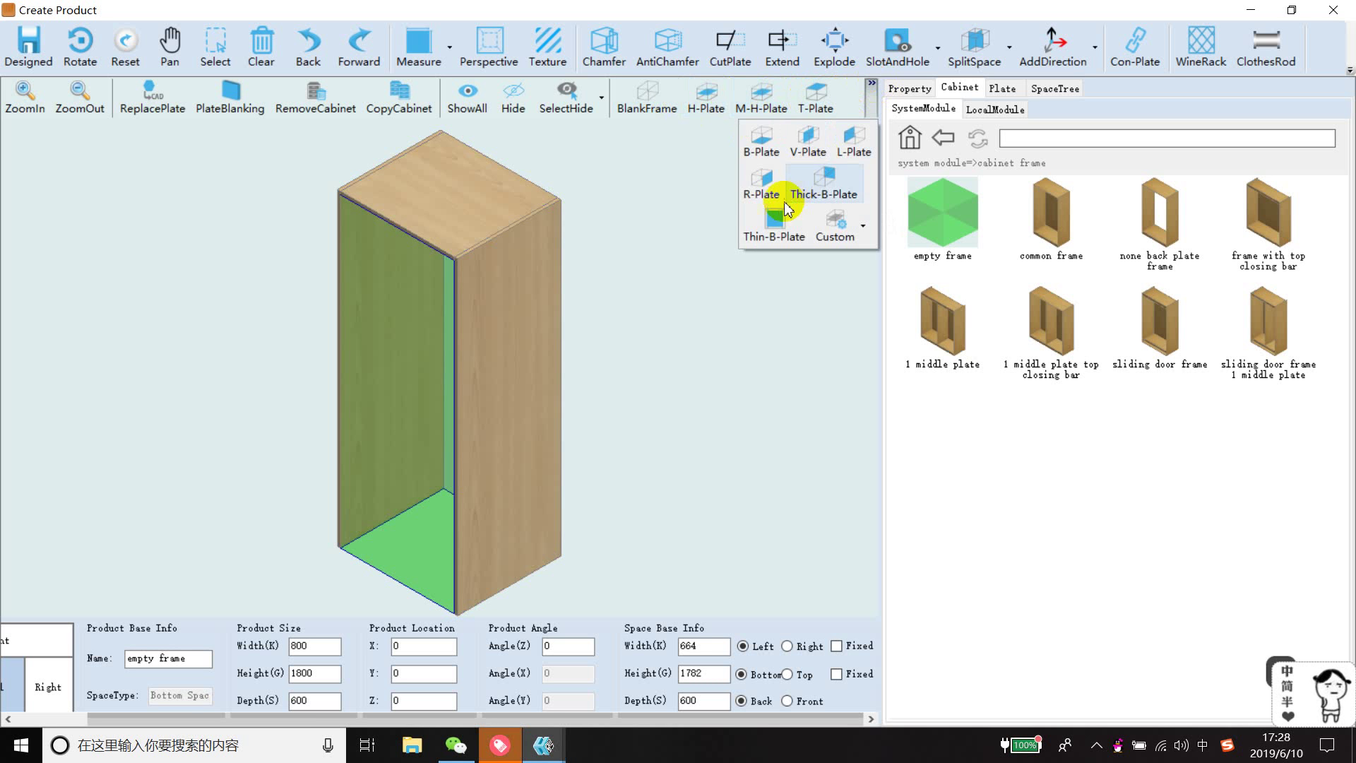
{"action": "left_click", "coordinate": [759, 141]}
{"action": "left_click", "coordinate": [871, 85]}
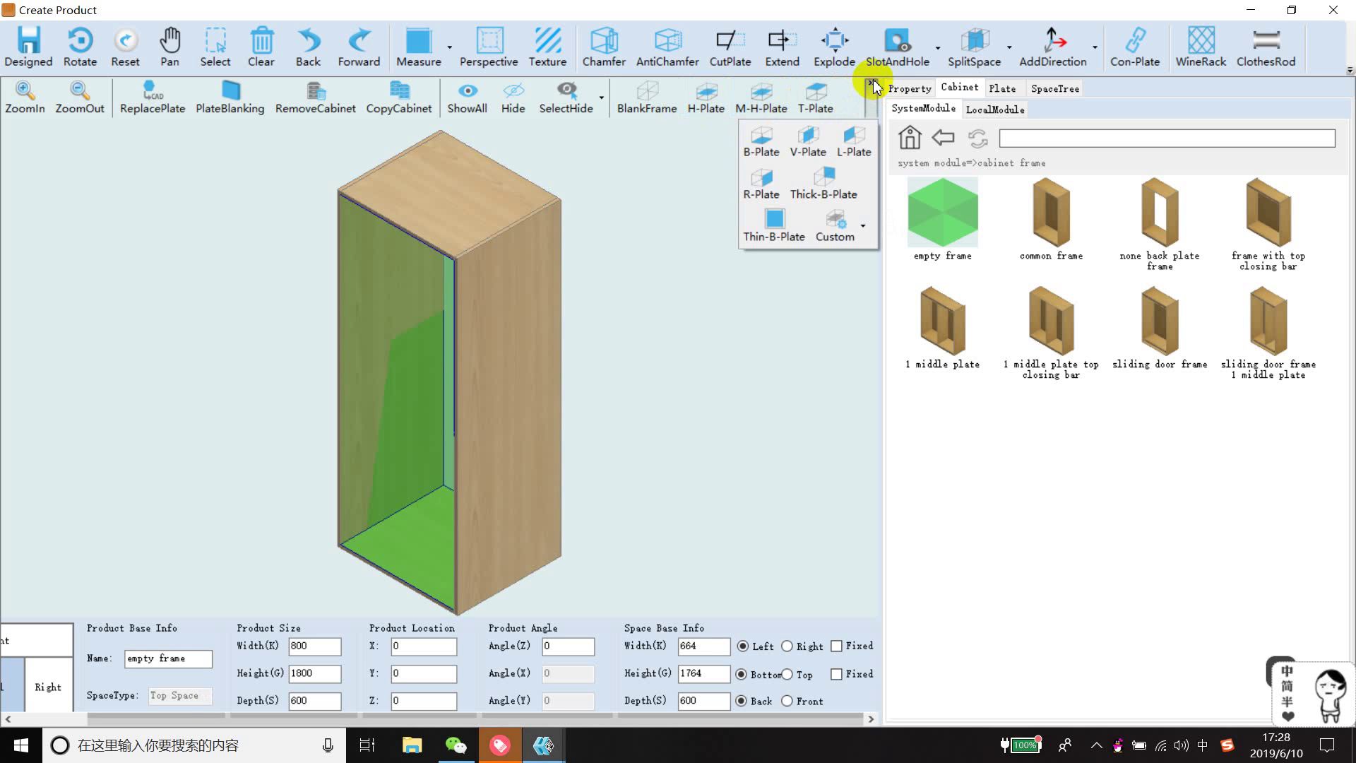
{"action": "left_click", "coordinate": [796, 216]}
{"action": "left_click", "coordinate": [327, 207]}
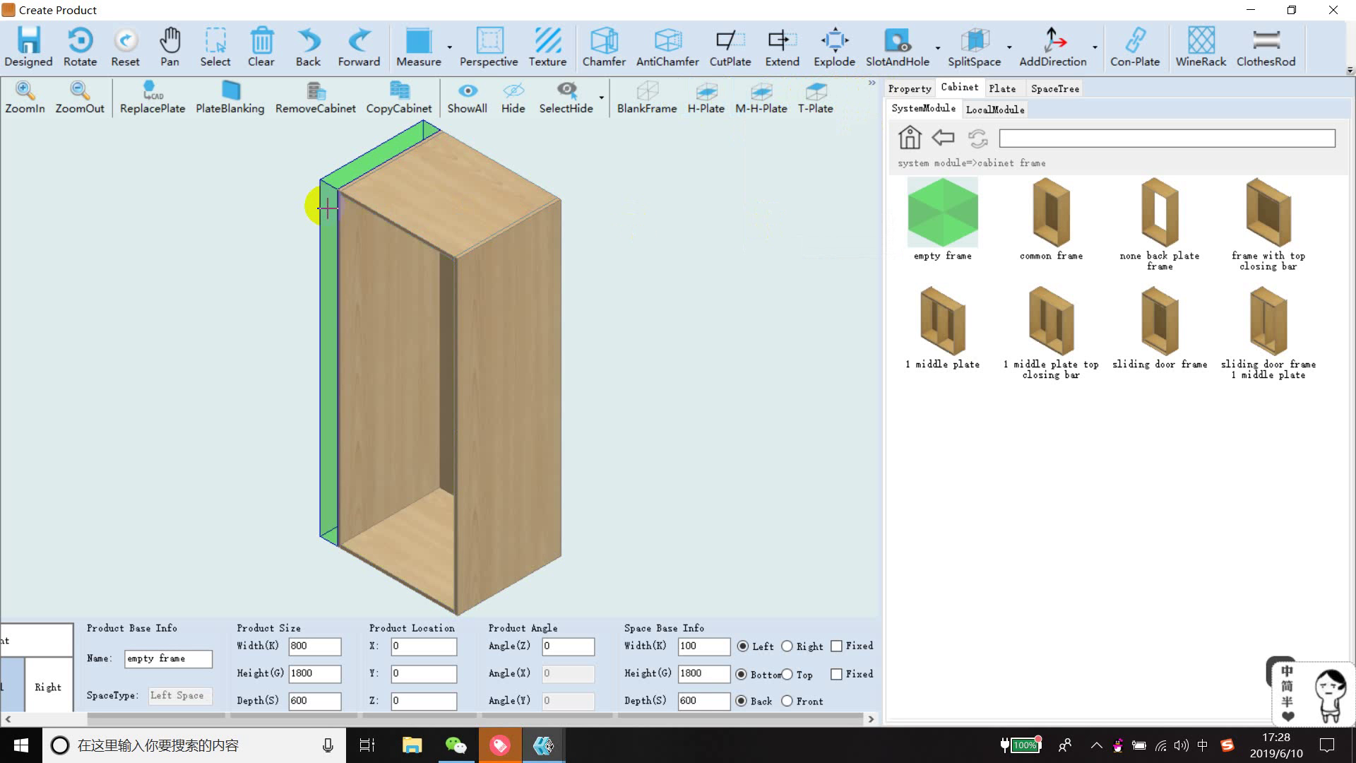
{"action": "left_click", "coordinate": [409, 194]}
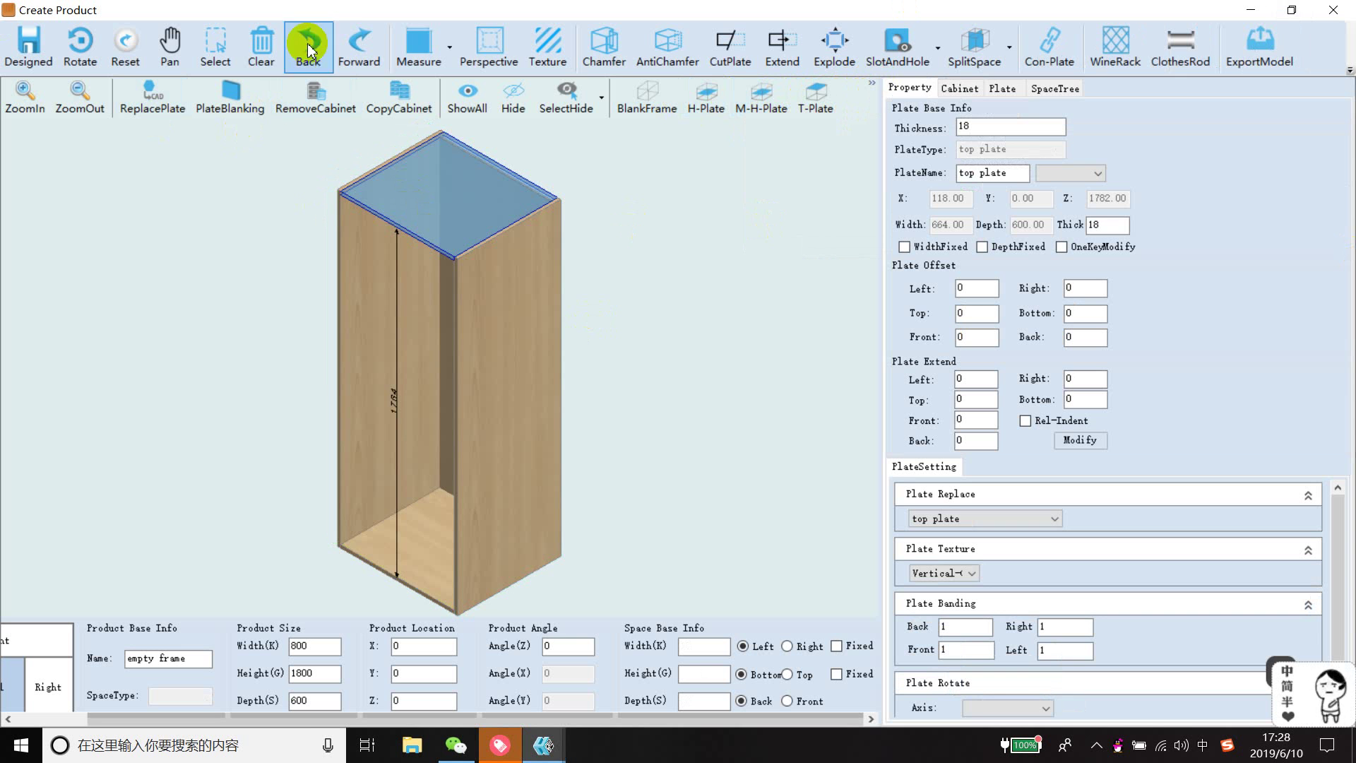
Apply a corner cut to the cabinet's top plate and orbit to inspect it
{"action": "left_click", "coordinate": [599, 55]}
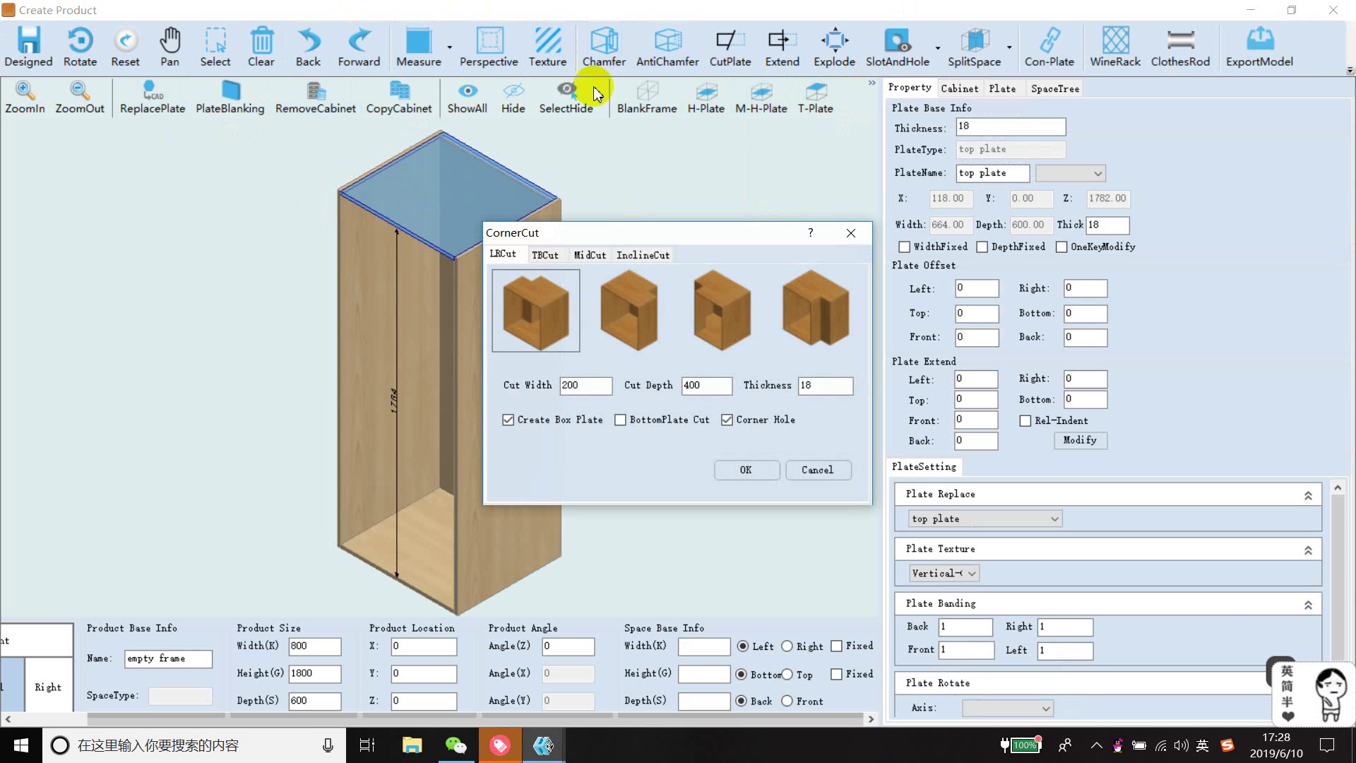
{"action": "left_click", "coordinate": [757, 470]}
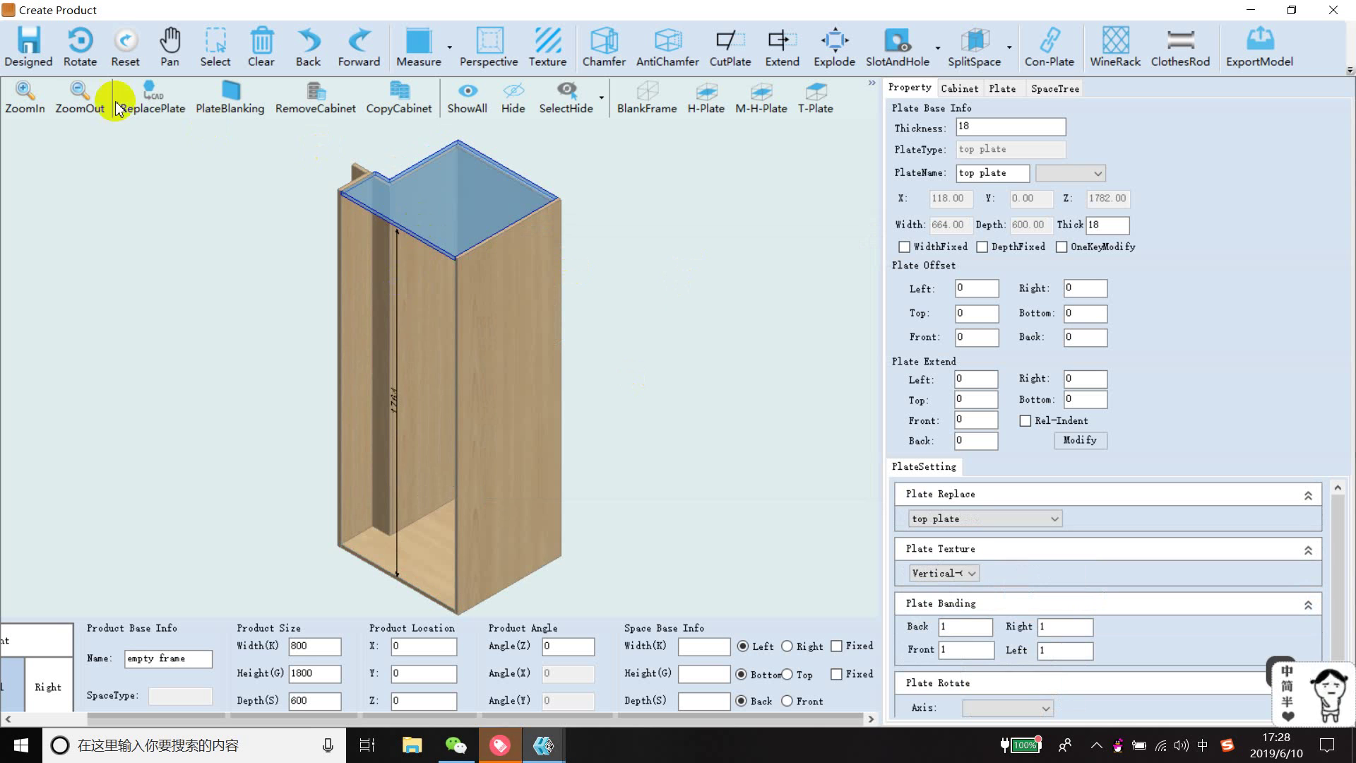
{"action": "left_click", "coordinate": [81, 47]}
{"action": "mouse_move", "coordinate": [469, 388]}
{"action": "left_mouse_down"}
{"action": "mouse_move", "coordinate": [470, 370]}
{"action": "mouse_move", "coordinate": [689, 408]}
{"action": "mouse_move", "coordinate": [721, 354]}
{"action": "mouse_move", "coordinate": [634, 390]}
{"action": "mouse_move", "coordinate": [661, 373]}
{"action": "left_mouse_up"}
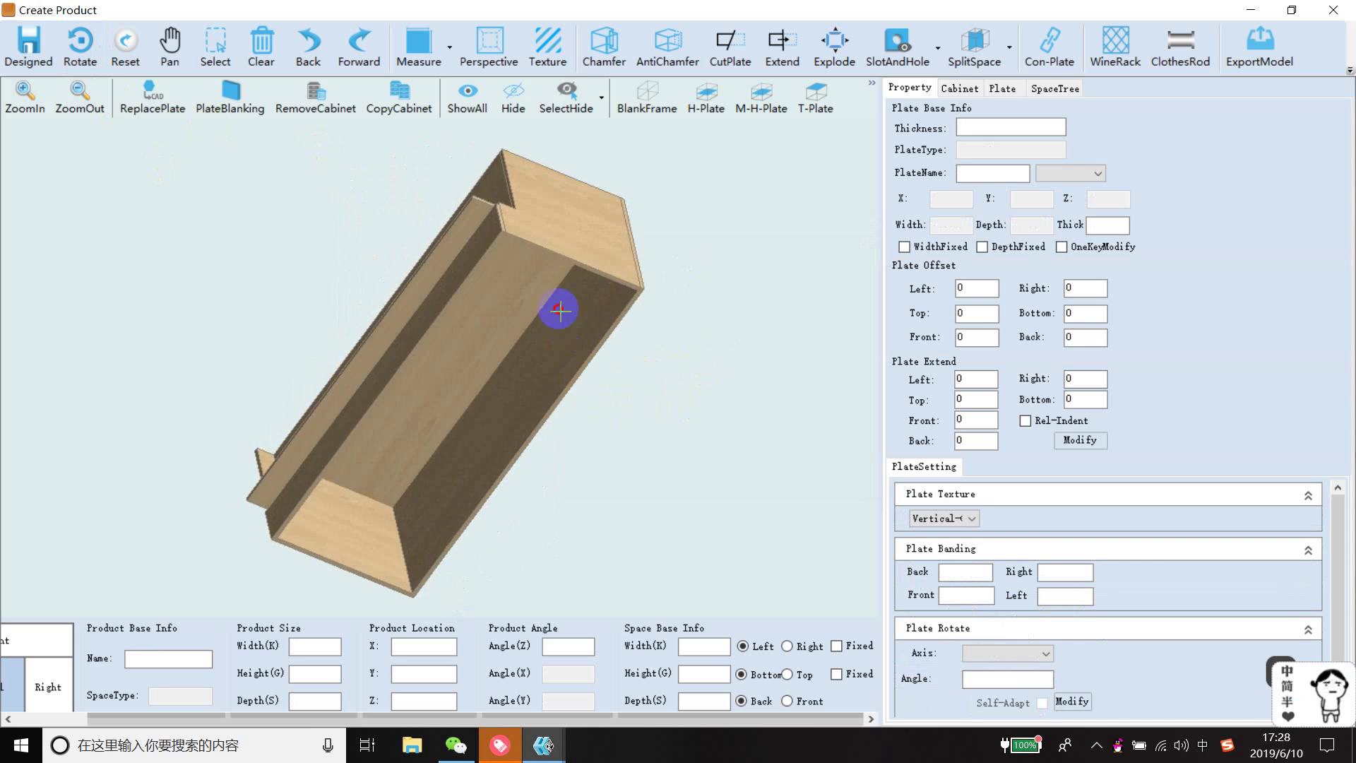
Return the cabinet to the default upright view and close the Create Product window
{"action": "mouse_move", "coordinate": [554, 311]}
{"action": "left_mouse_down"}
{"action": "mouse_move", "coordinate": [403, 393]}
{"action": "mouse_move", "coordinate": [366, 360]}
{"action": "mouse_move", "coordinate": [449, 310]}
{"action": "mouse_move", "coordinate": [517, 346]}
{"action": "mouse_move", "coordinate": [520, 312]}
{"action": "mouse_move", "coordinate": [530, 342]}
{"action": "mouse_move", "coordinate": [488, 376]}
{"action": "mouse_move", "coordinate": [530, 243]}
{"action": "mouse_move", "coordinate": [403, 187]}
{"action": "mouse_move", "coordinate": [478, 266]}
{"action": "left_mouse_up"}
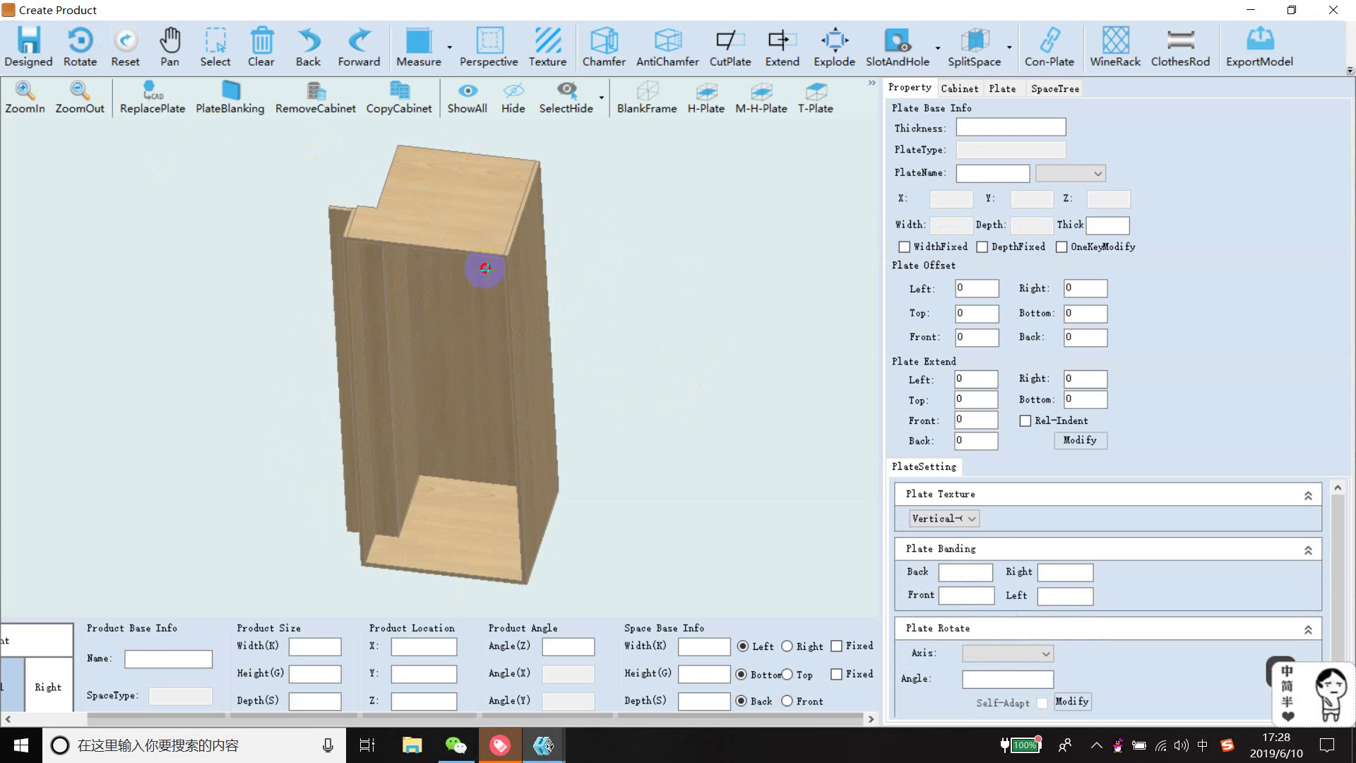
{"action": "left_click", "coordinate": [138, 62]}
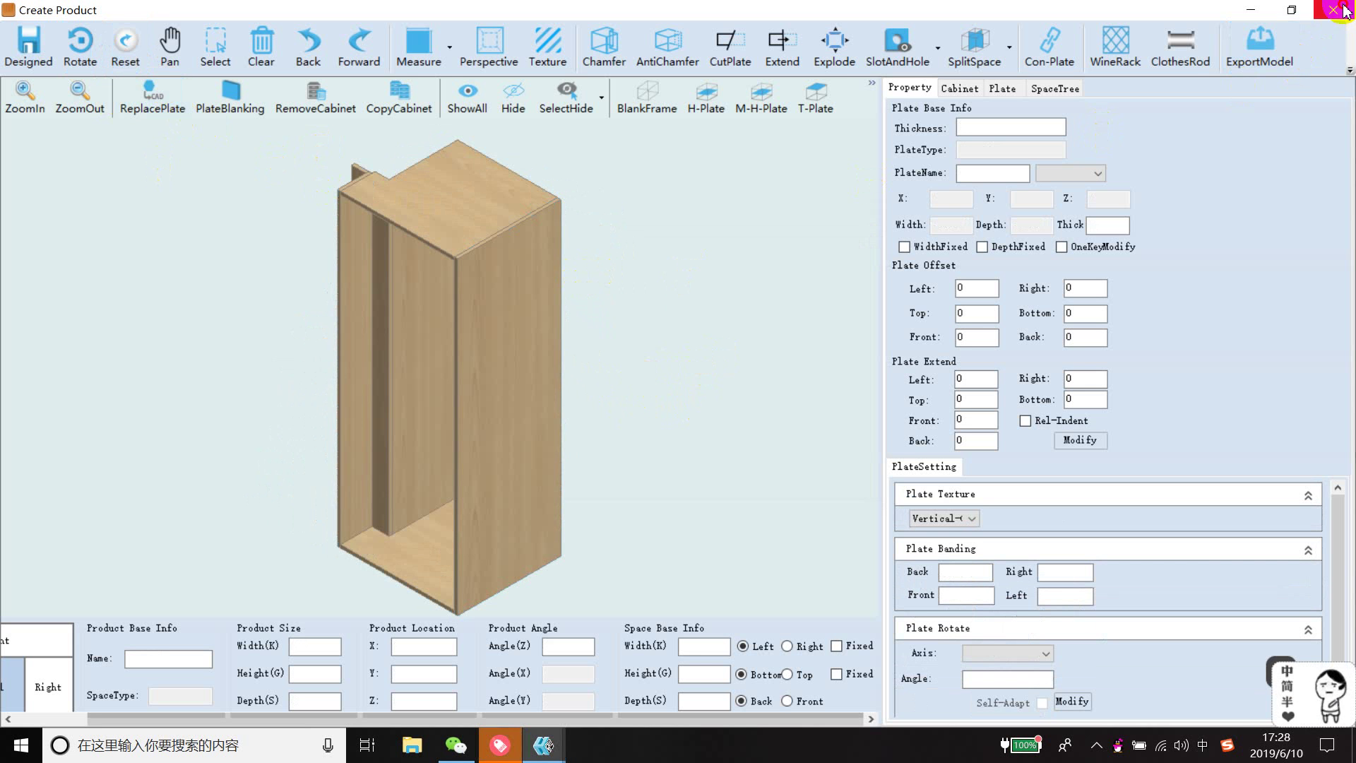
{"action": "left_click", "coordinate": [1343, 10]}
Confirm closing the product editor, then open SetUp options from the Help tab
{"action": "left_click", "coordinate": [759, 431]}
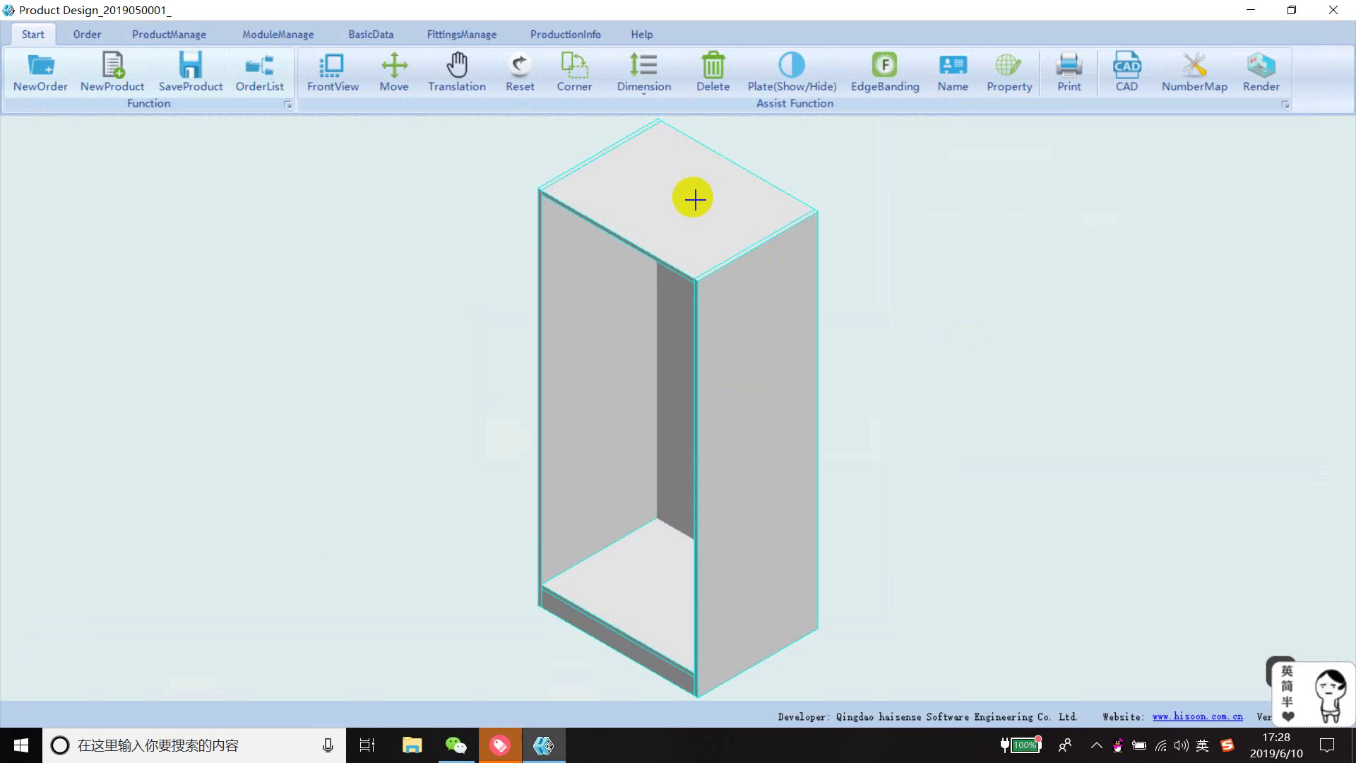
{"action": "left_click", "coordinate": [639, 33]}
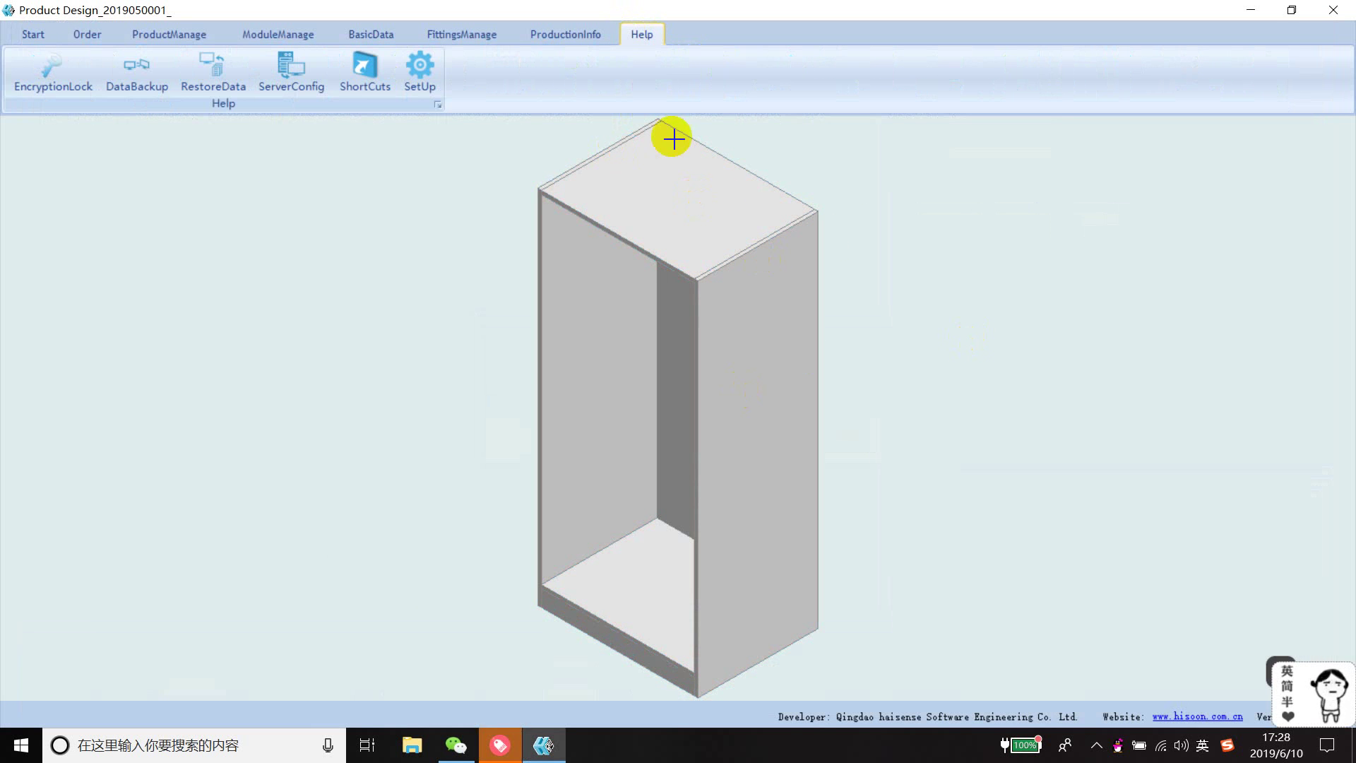
{"action": "left_click", "coordinate": [420, 83]}
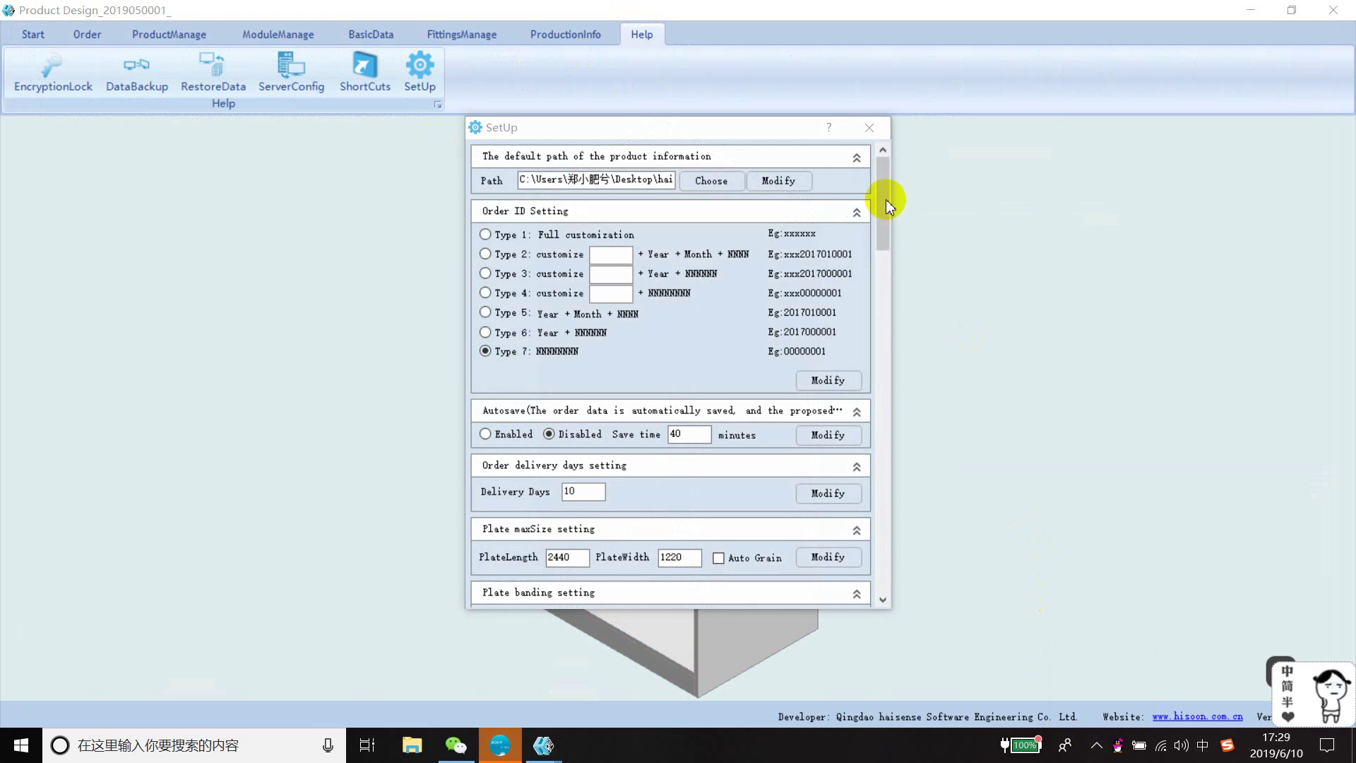
{"action": "left_click_drag", "start_coordinate": [883, 203], "coordinate": [872, 478]}
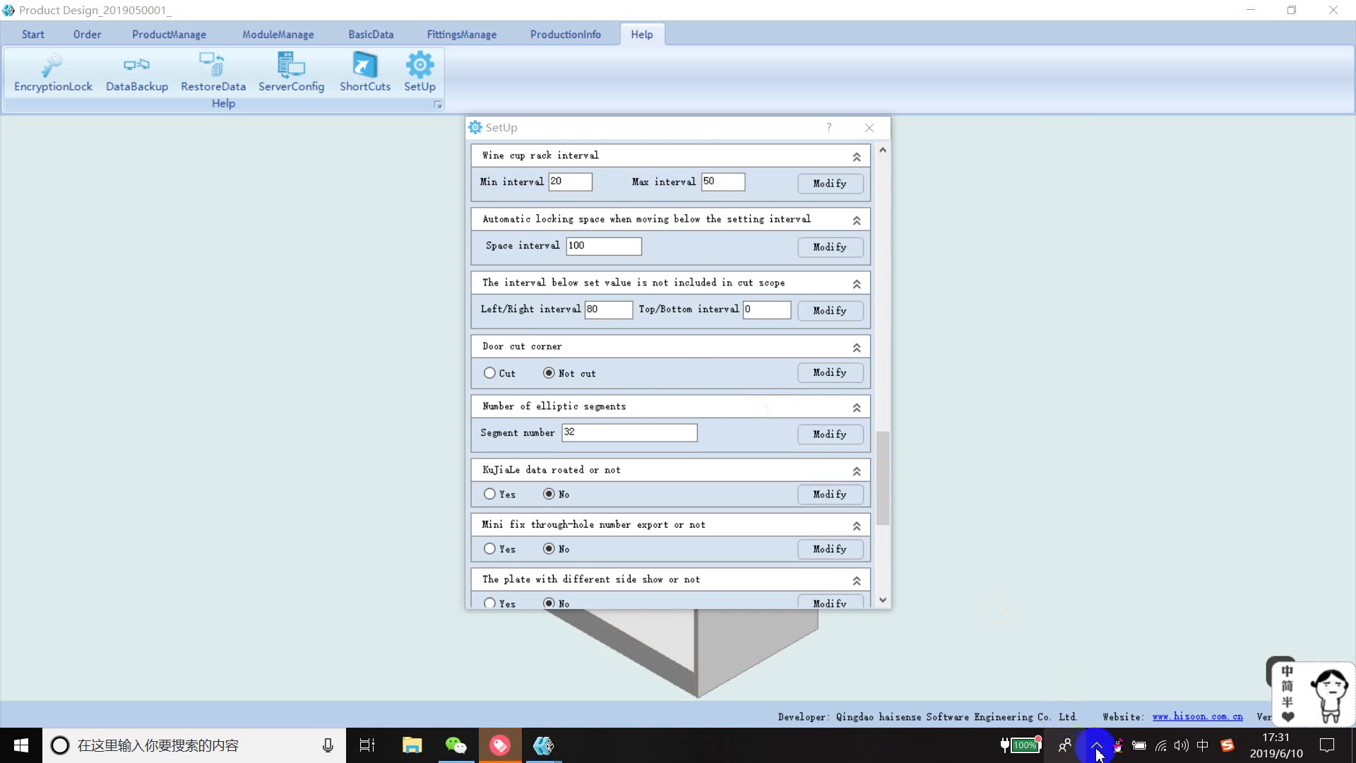
{"action": "left_click", "coordinate": [1096, 745]}
{"action": "left_click", "coordinate": [605, 433]}
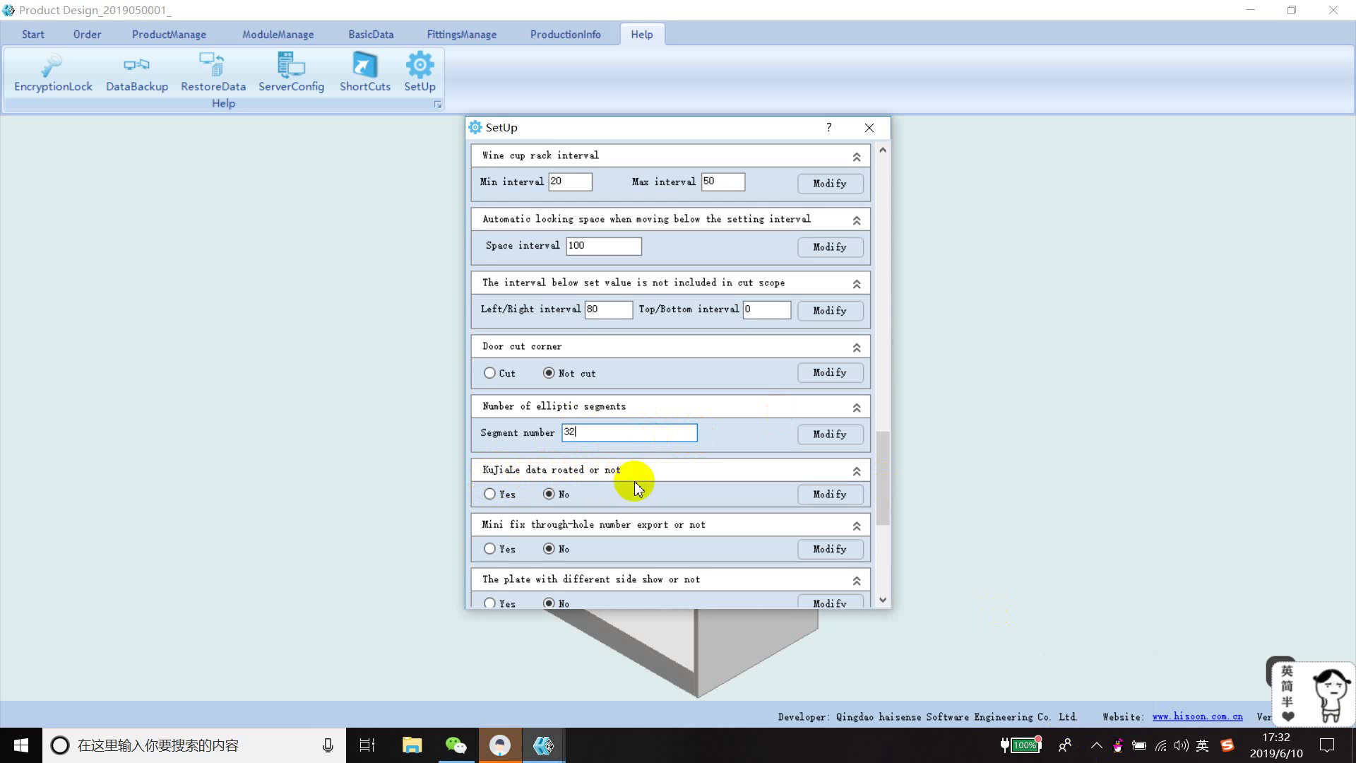
{"action": "left_click", "coordinate": [491, 495]}
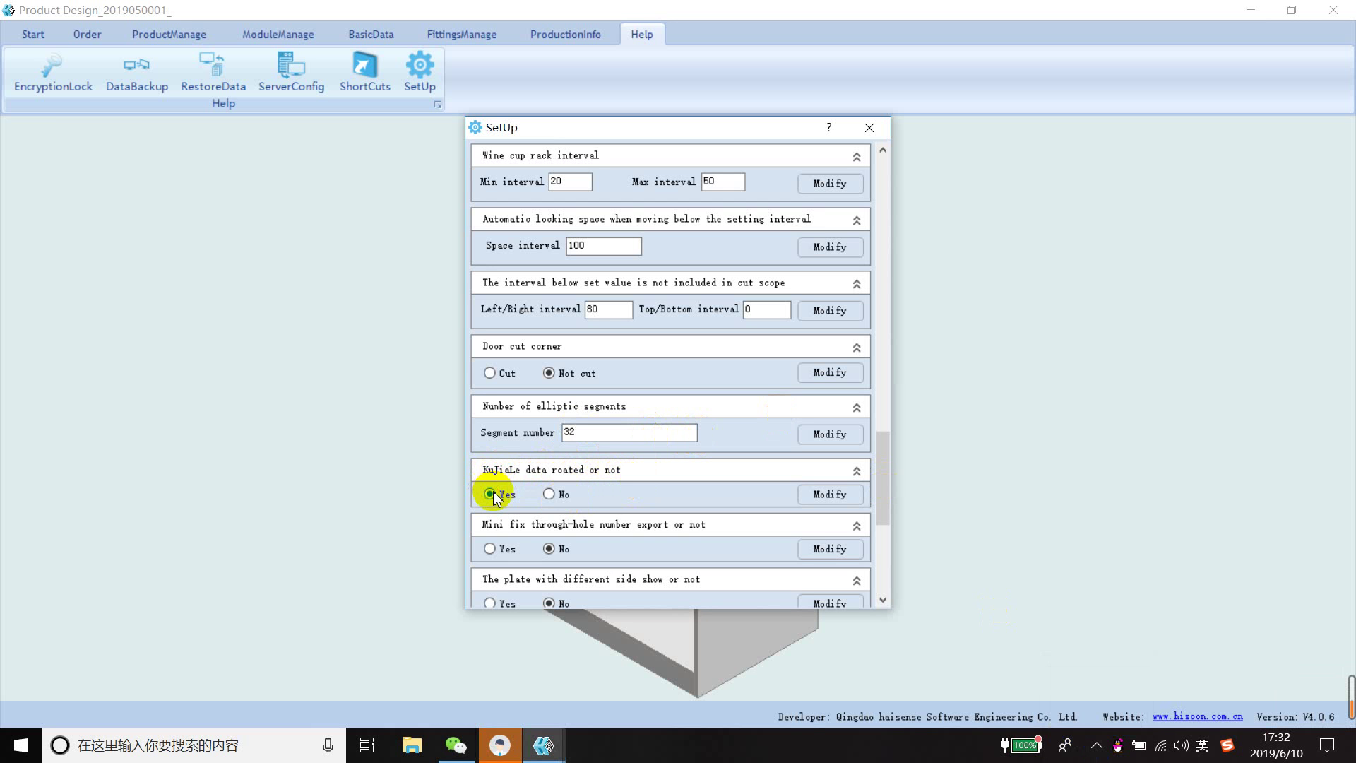
{"action": "left_click", "coordinate": [549, 494]}
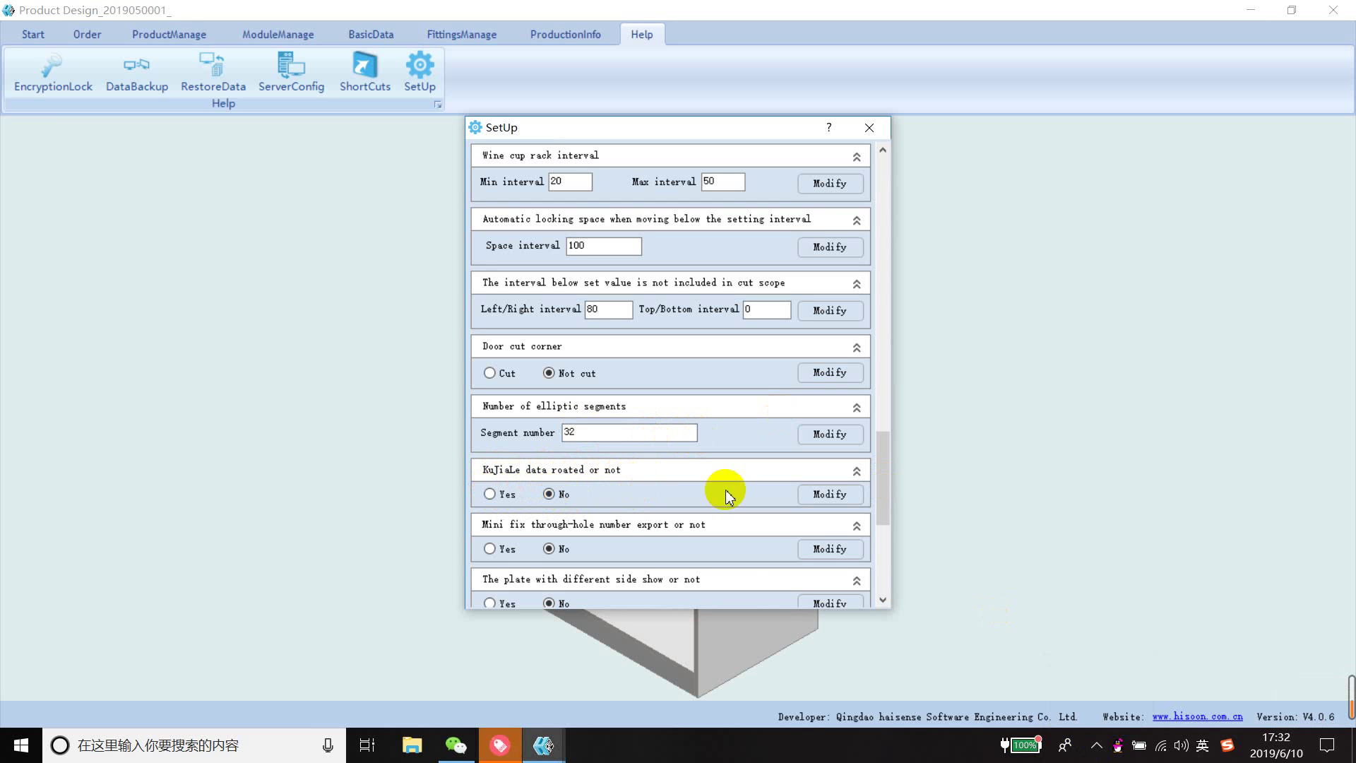
{"action": "left_click", "coordinate": [1098, 752]}
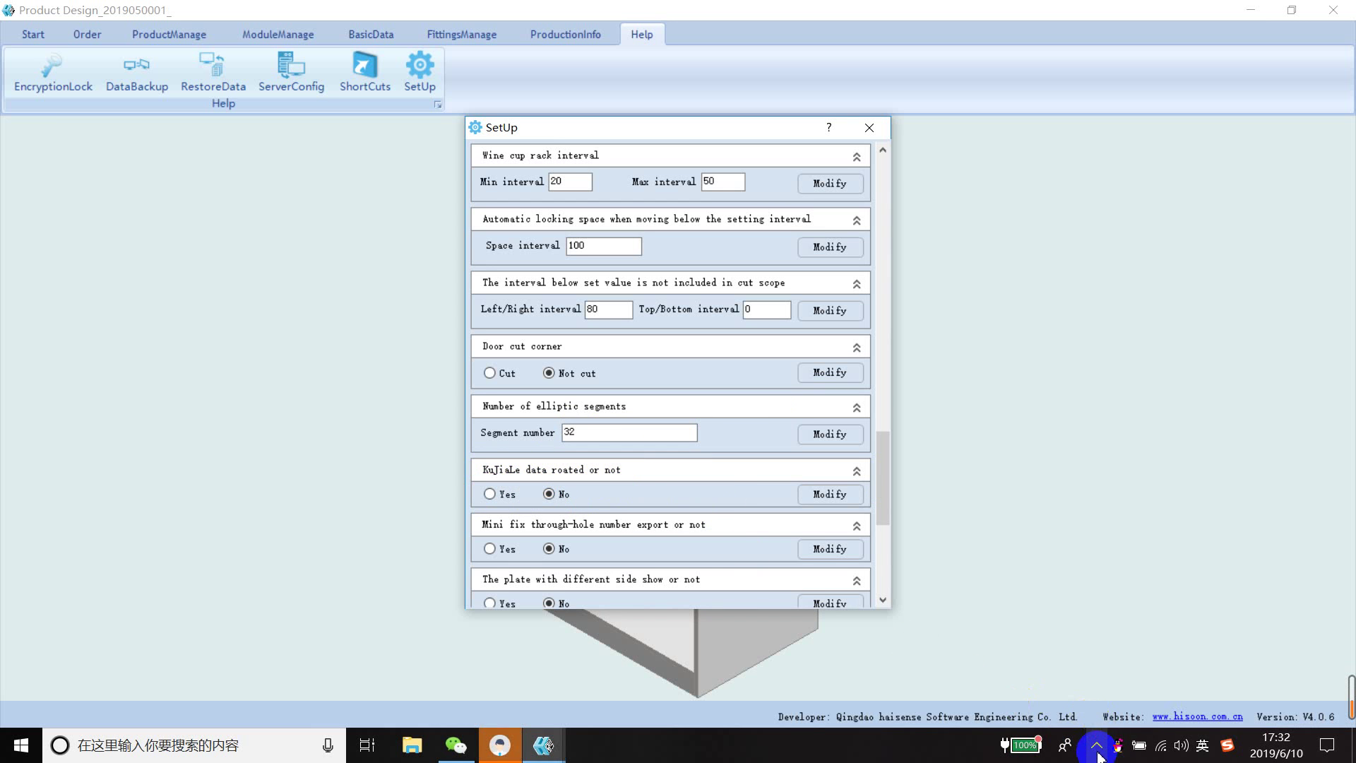
{"action": "left_click", "coordinate": [1102, 699]}
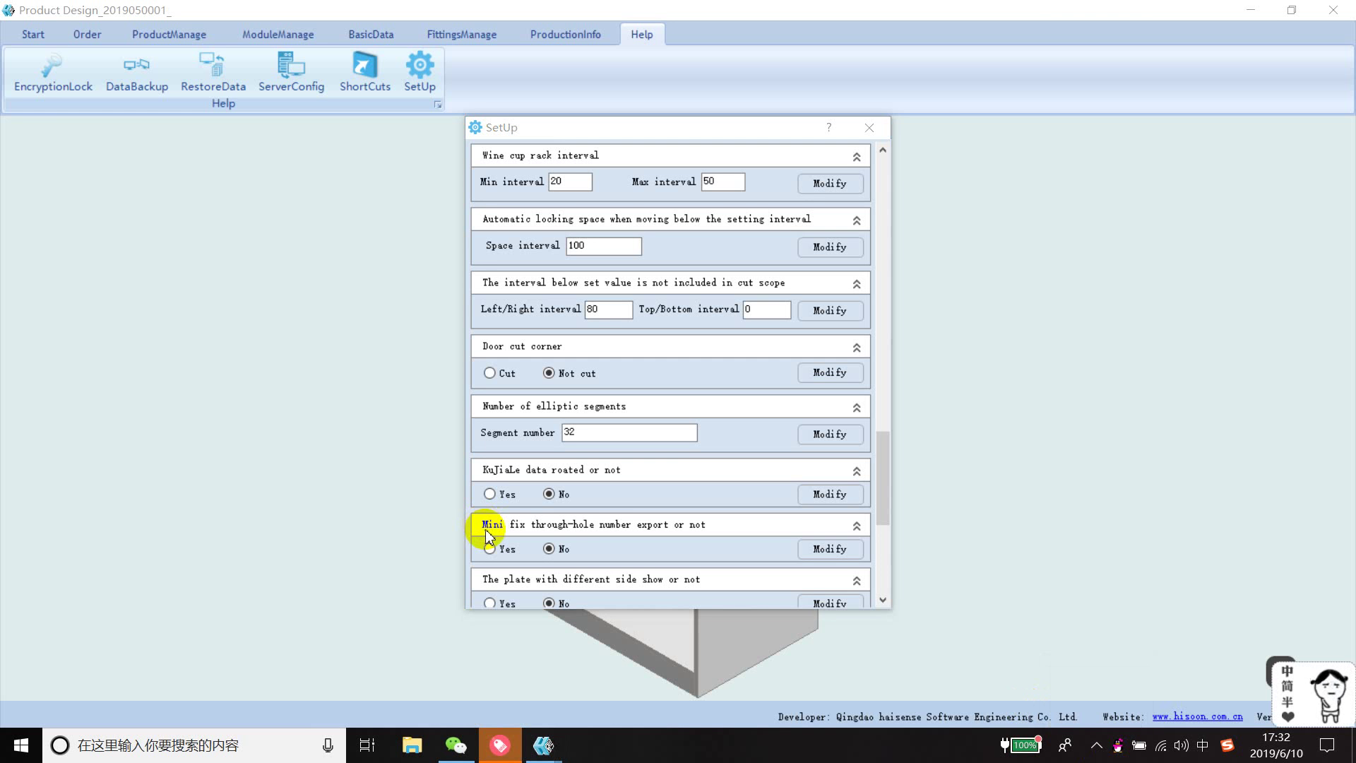
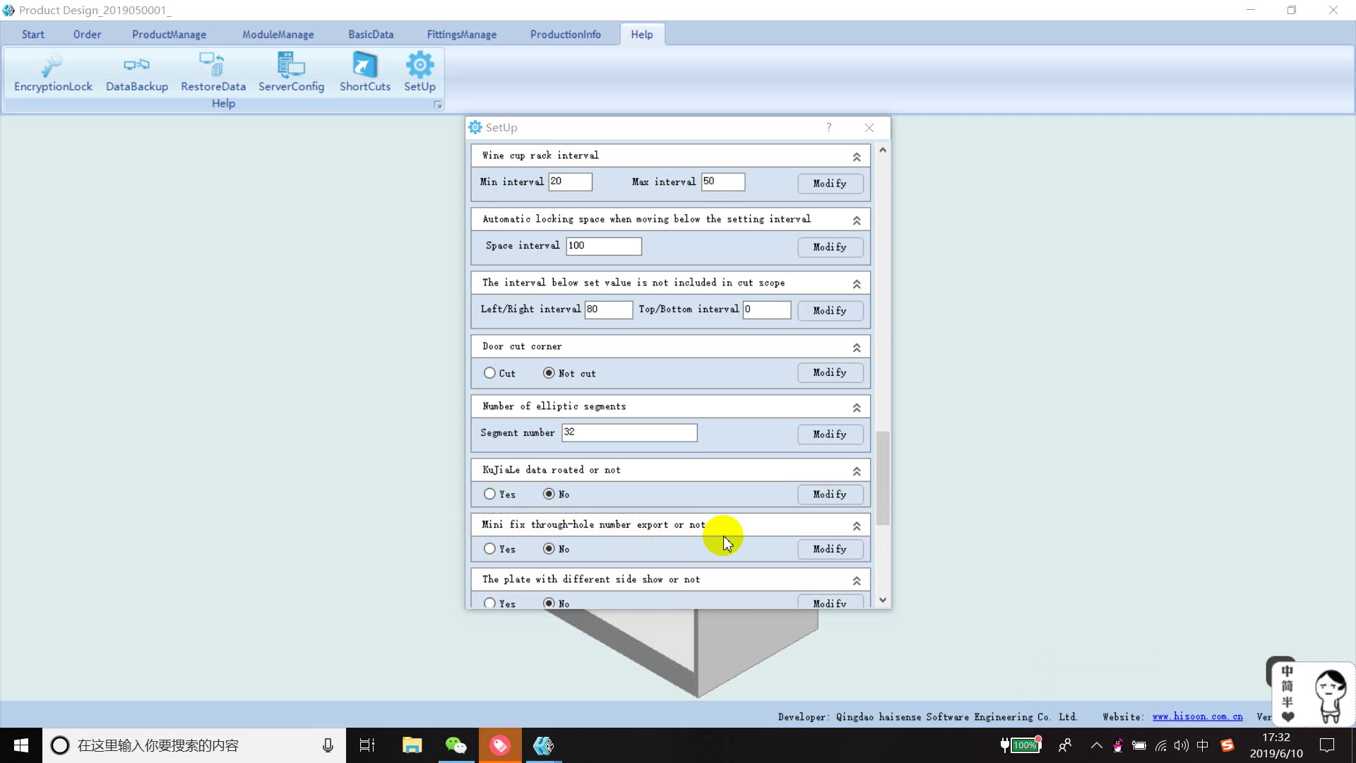
Toggle KuJiaLe data rotation on and back off, leaving it at No
{"action": "left_click", "coordinate": [490, 494]}
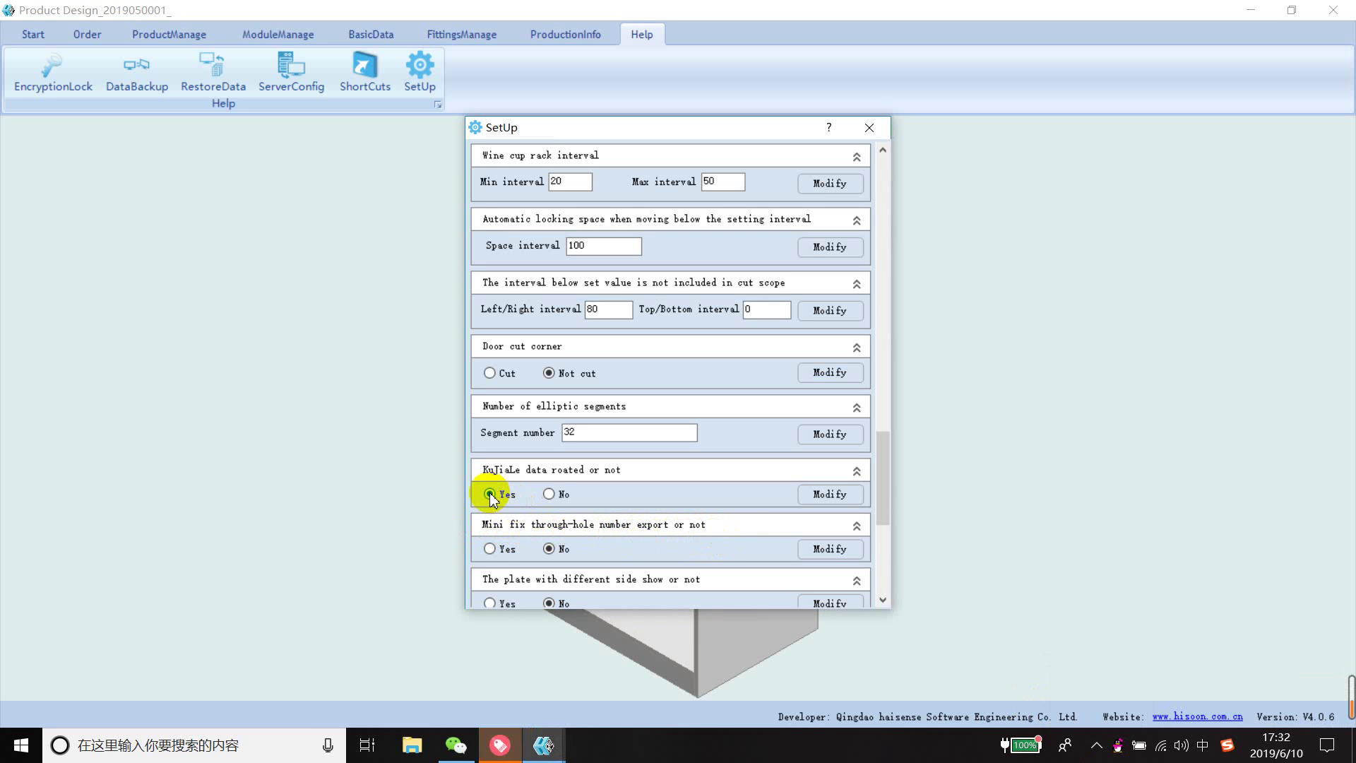
{"action": "left_click", "coordinate": [491, 549]}
{"action": "left_click", "coordinate": [548, 494]}
{"action": "left_click", "coordinate": [550, 549]}
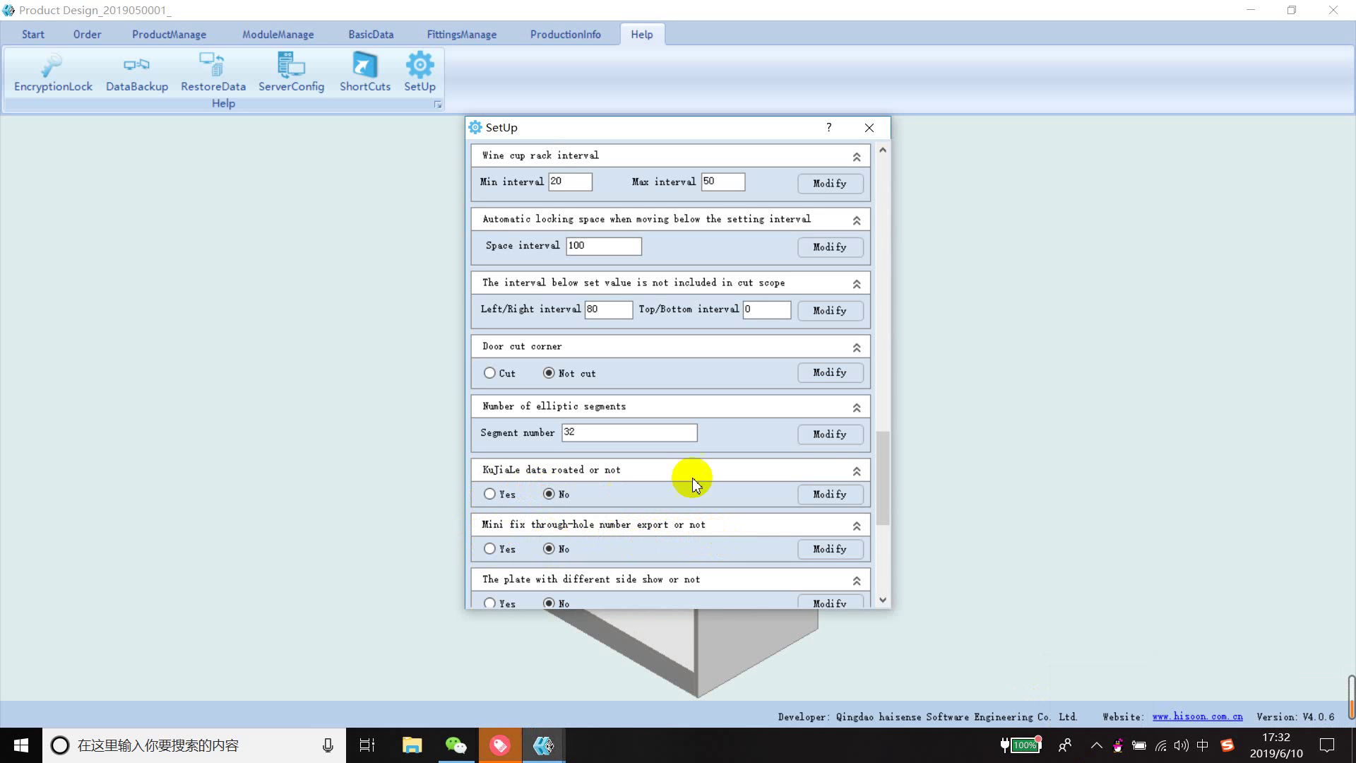
{"action": "left_click_drag", "start_coordinate": [883, 469], "coordinate": [884, 505]}
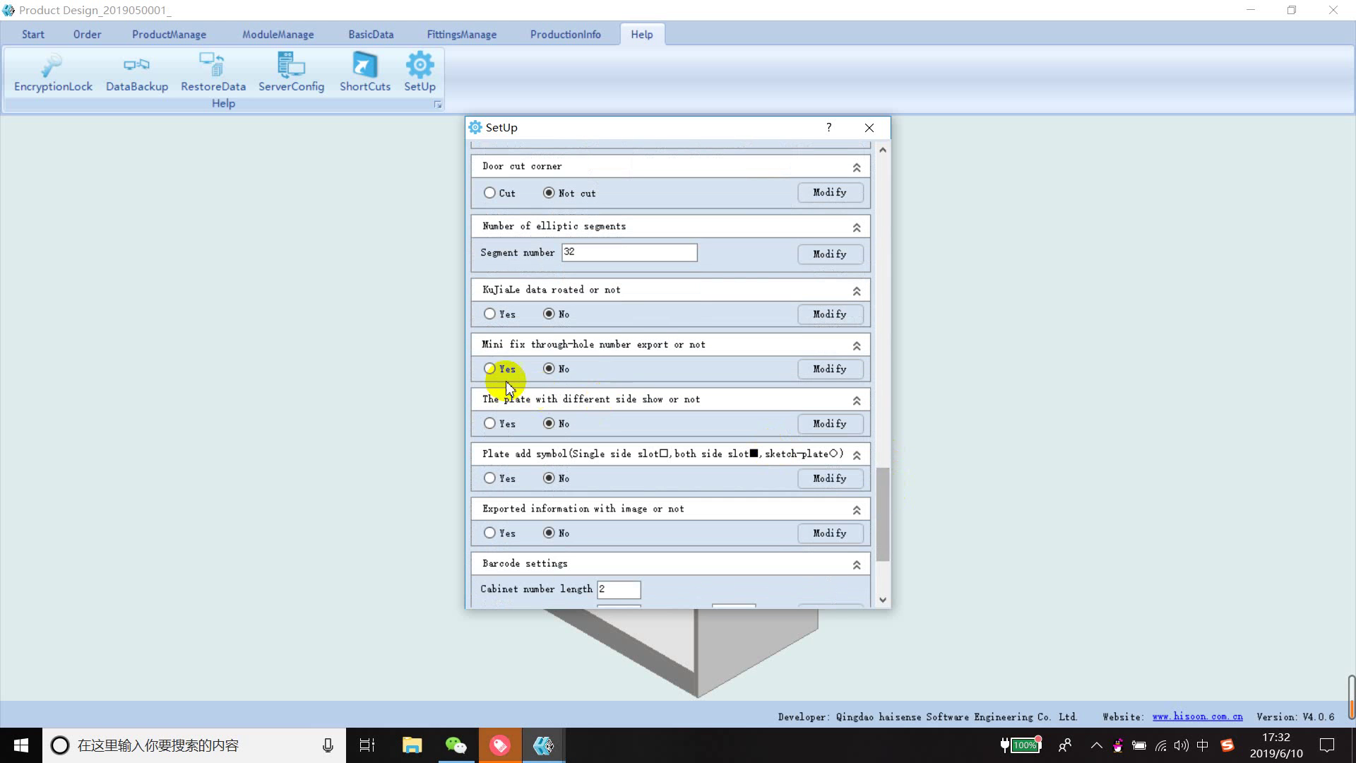
Set Mini fix through-hole number export and different-side plate display to Yes, applying each
{"action": "left_click", "coordinate": [489, 369]}
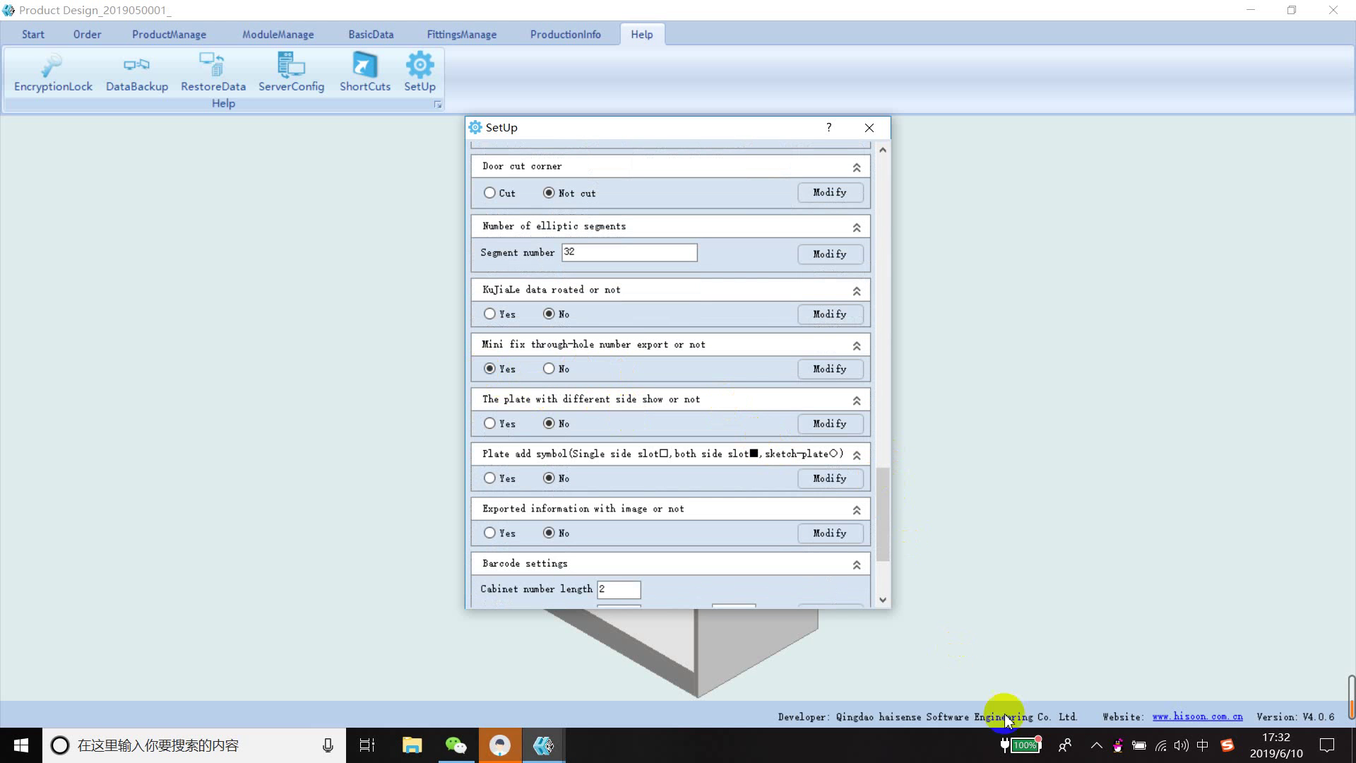
{"action": "left_click", "coordinate": [1112, 742]}
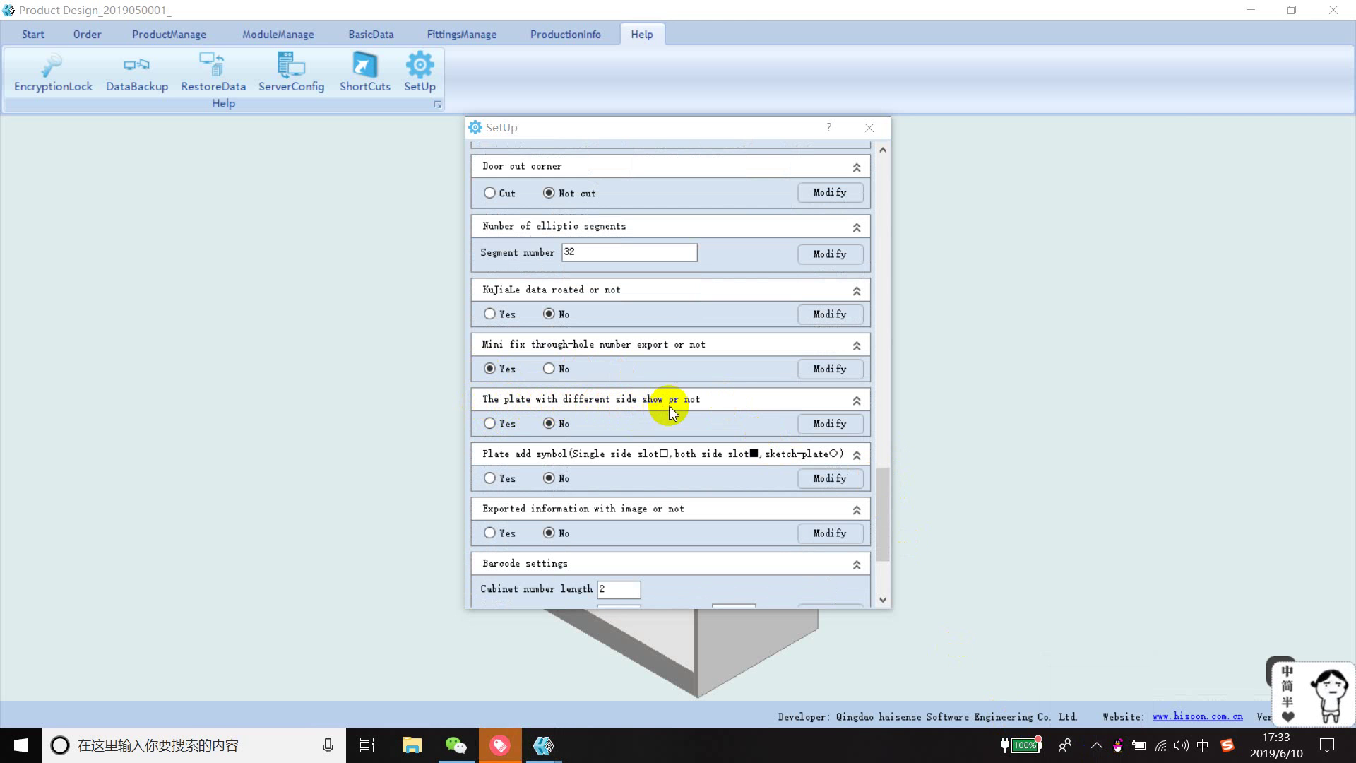
{"action": "left_click", "coordinate": [494, 427]}
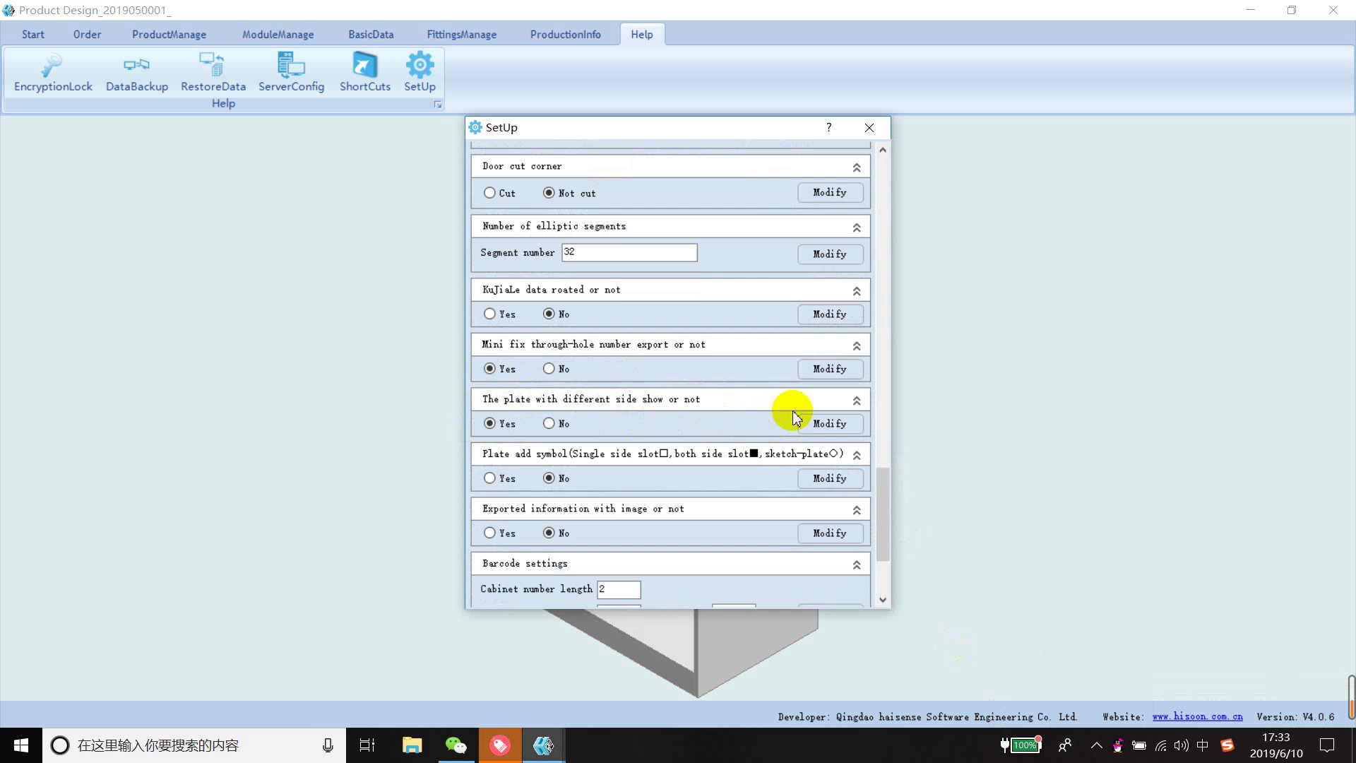
{"action": "left_click", "coordinate": [821, 424]}
{"action": "left_click", "coordinate": [806, 426]}
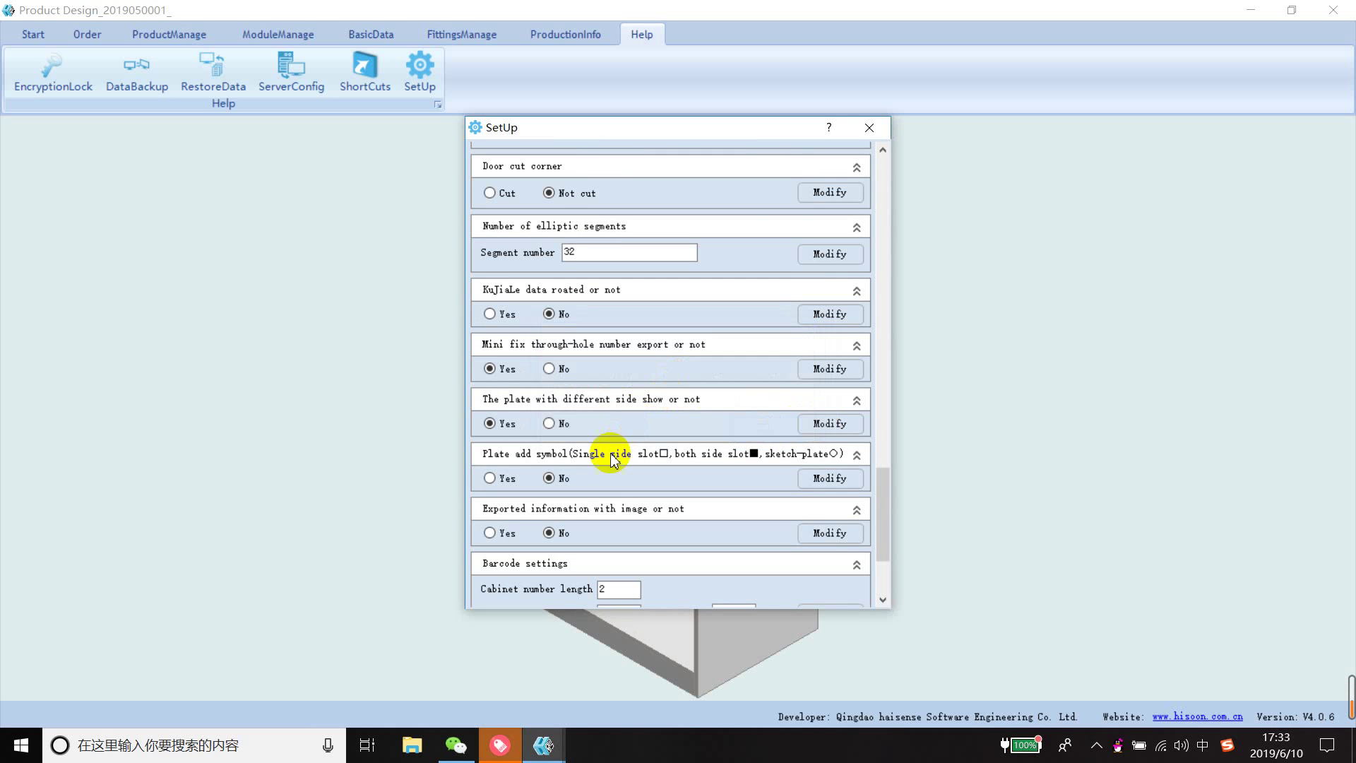
{"action": "left_click", "coordinate": [1097, 745]}
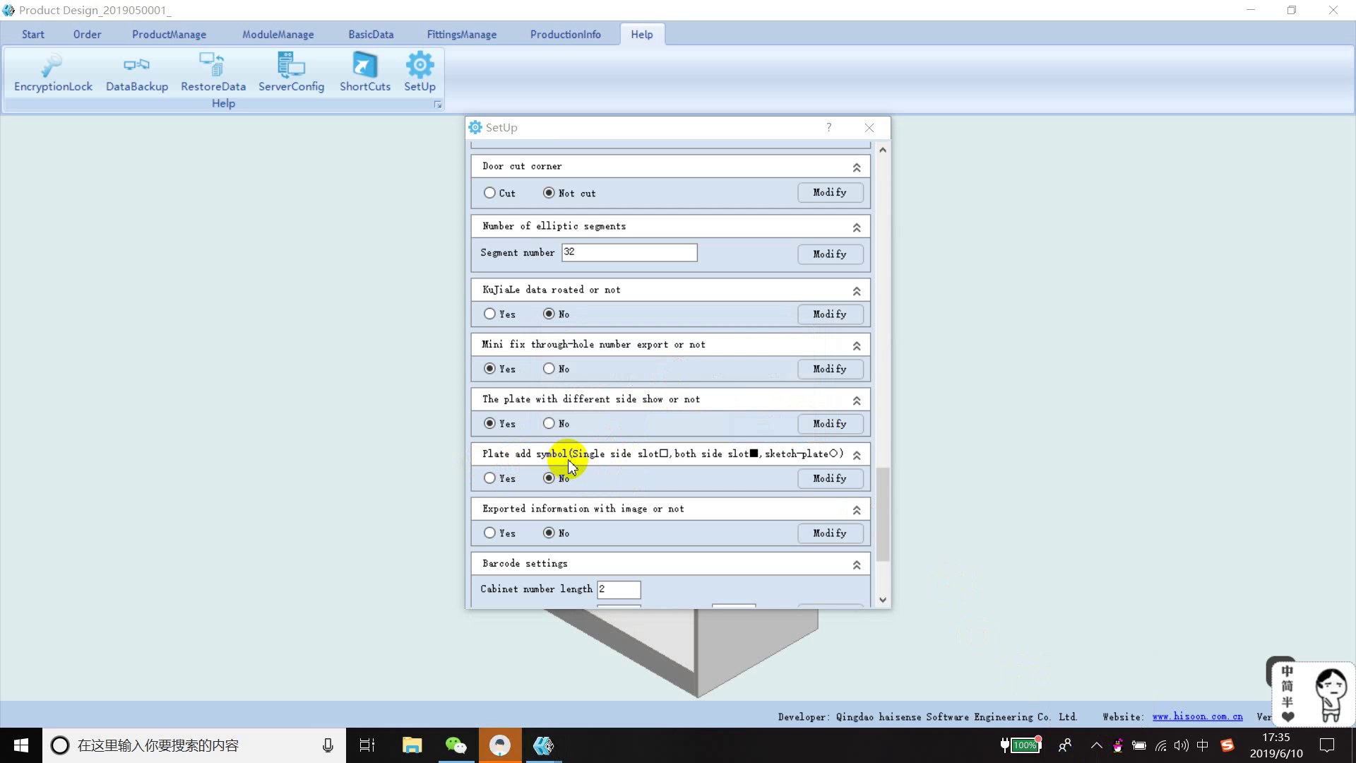
Set Plate add symbol to Yes and apply it
{"action": "left_click", "coordinate": [490, 482]}
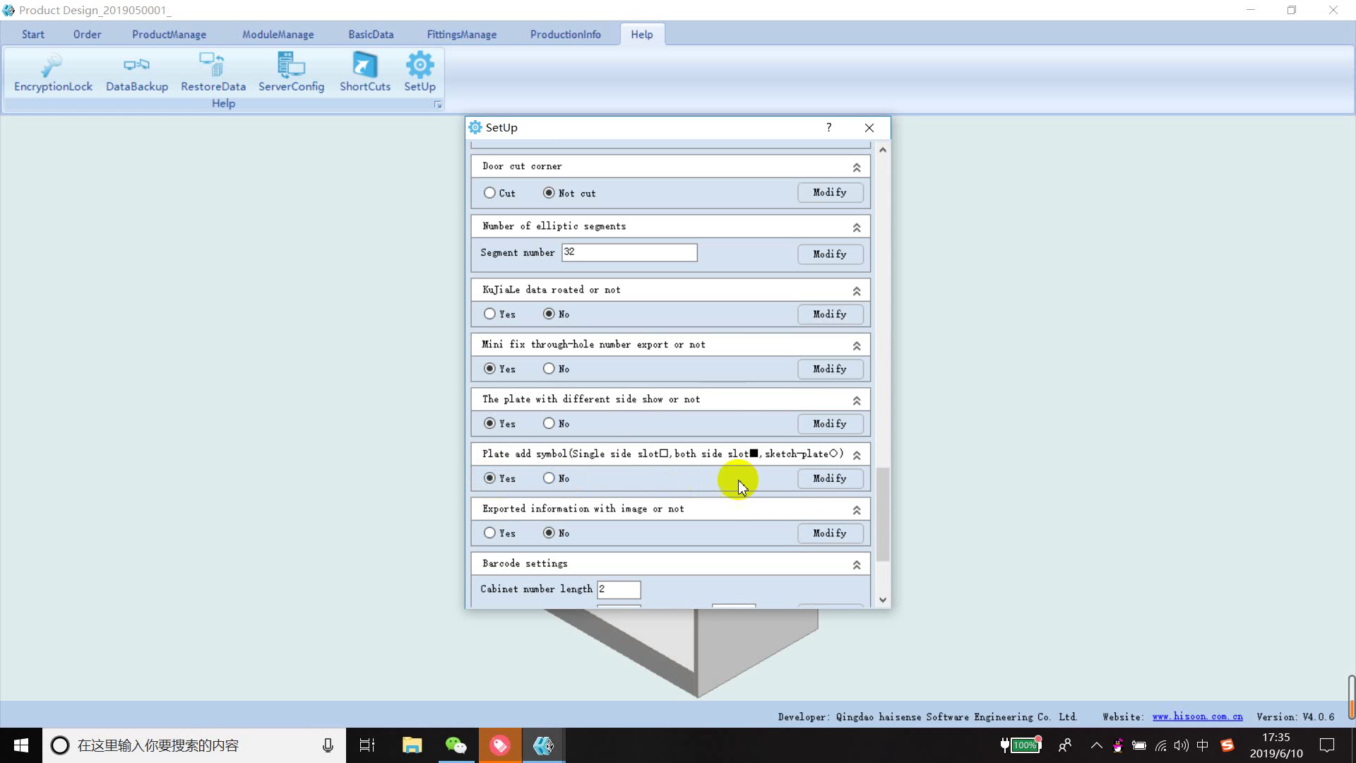
{"action": "left_click", "coordinate": [831, 478]}
{"action": "left_click", "coordinate": [689, 430]}
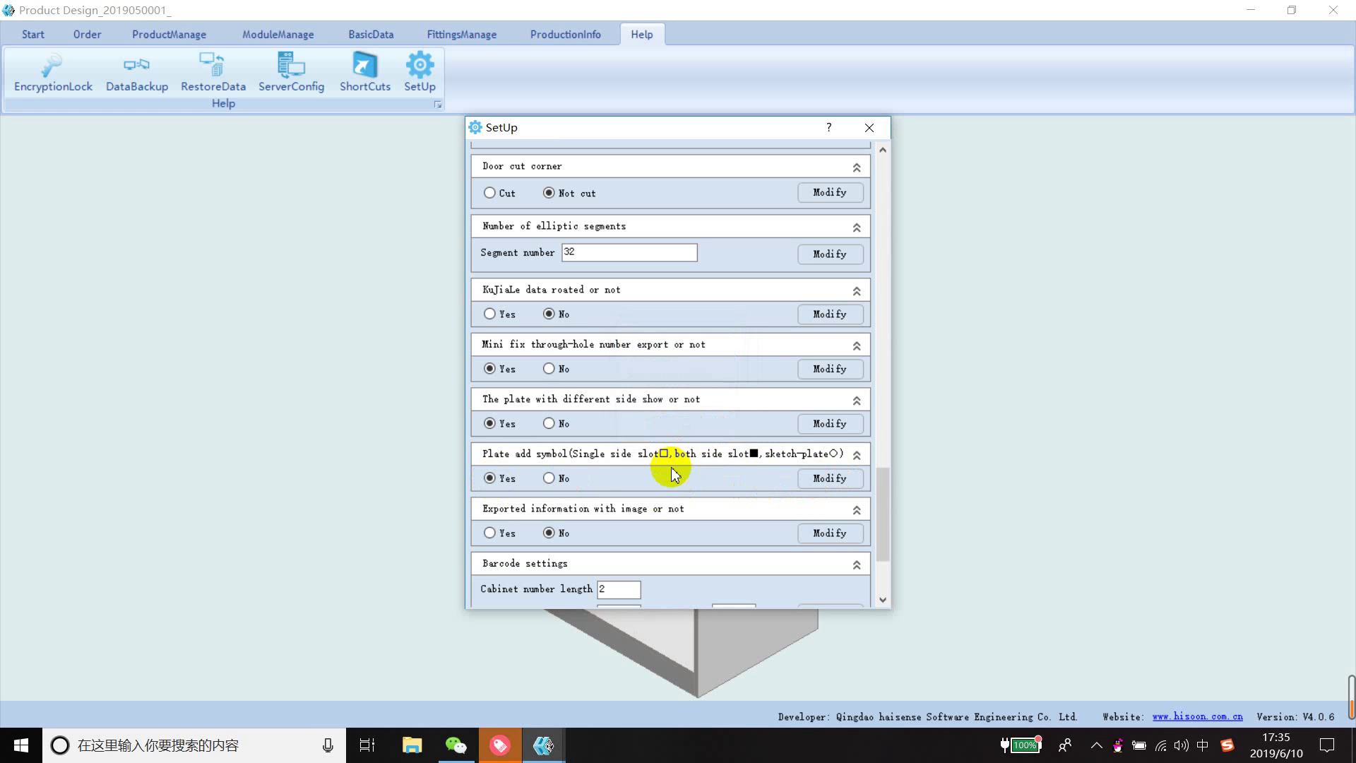
{"action": "left_click", "coordinate": [1096, 745]}
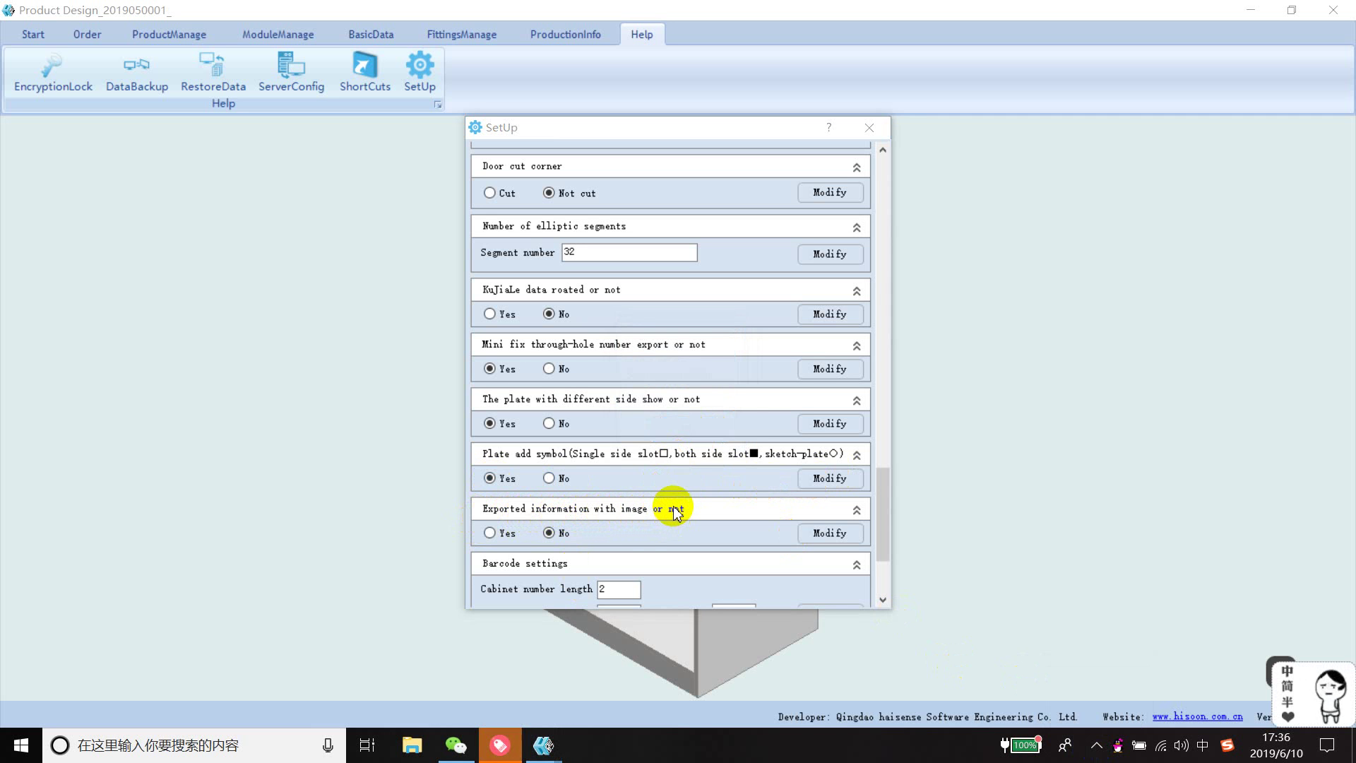
Set Exported information with image to Yes and apply it
{"action": "left_click", "coordinate": [491, 532]}
{"action": "left_click", "coordinate": [833, 533]}
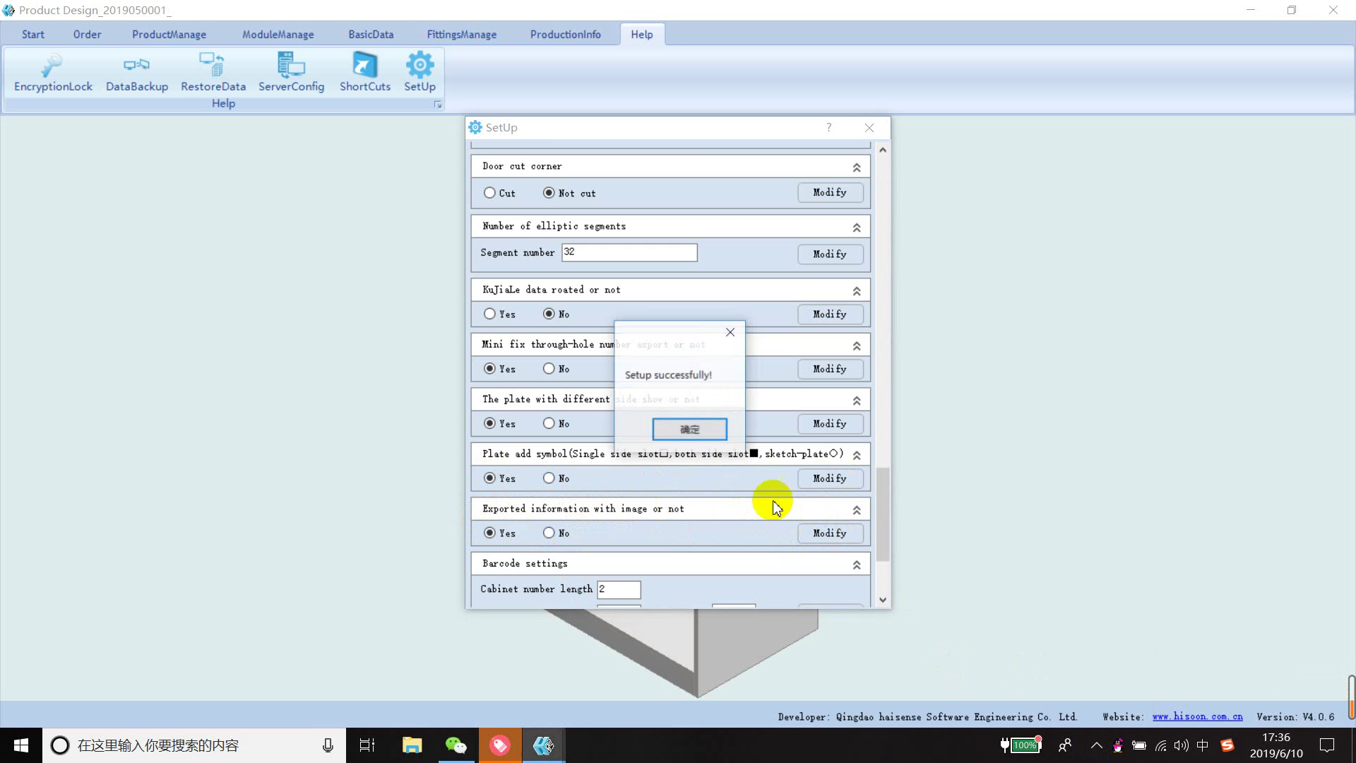
{"action": "left_click", "coordinate": [691, 430]}
{"action": "left_click_drag", "start_coordinate": [879, 498], "coordinate": [879, 553]}
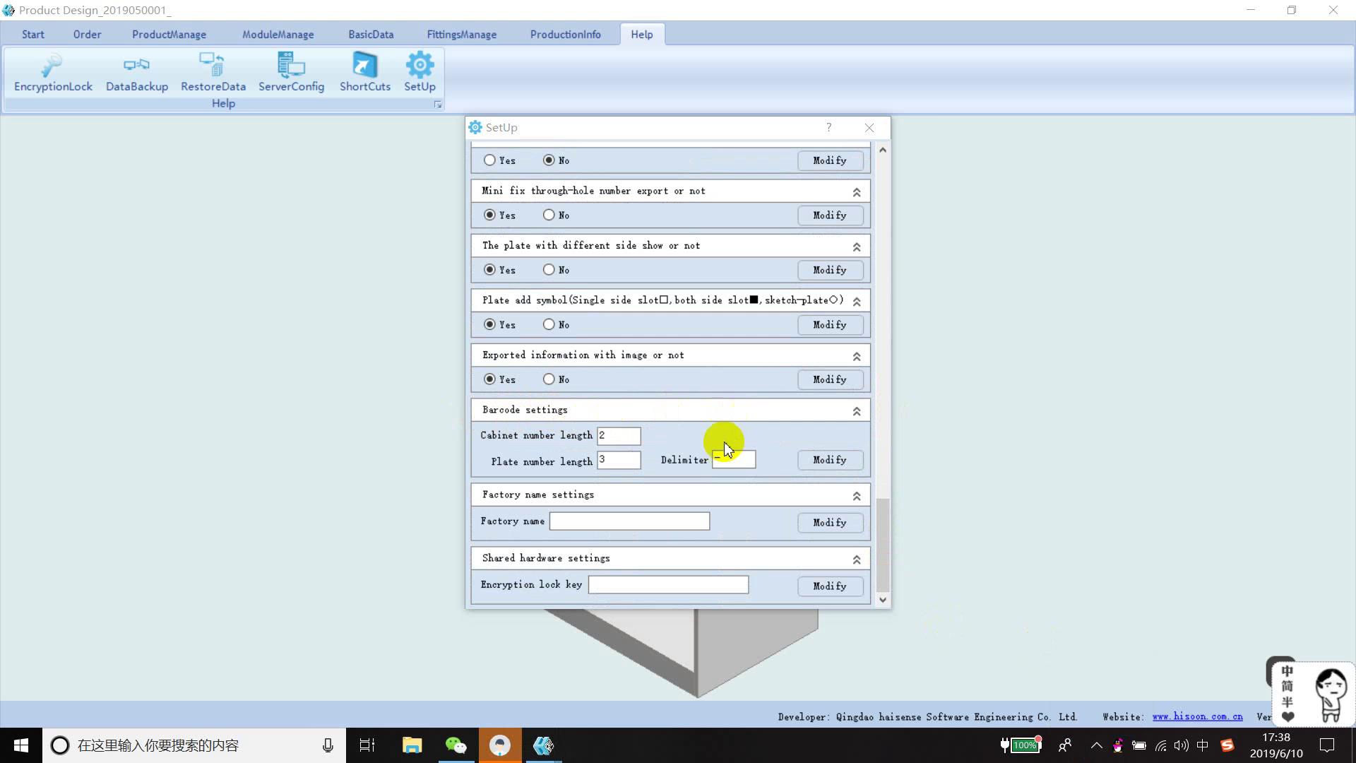
{"action": "left_click", "coordinate": [645, 466]}
{"action": "left_click", "coordinate": [626, 443]}
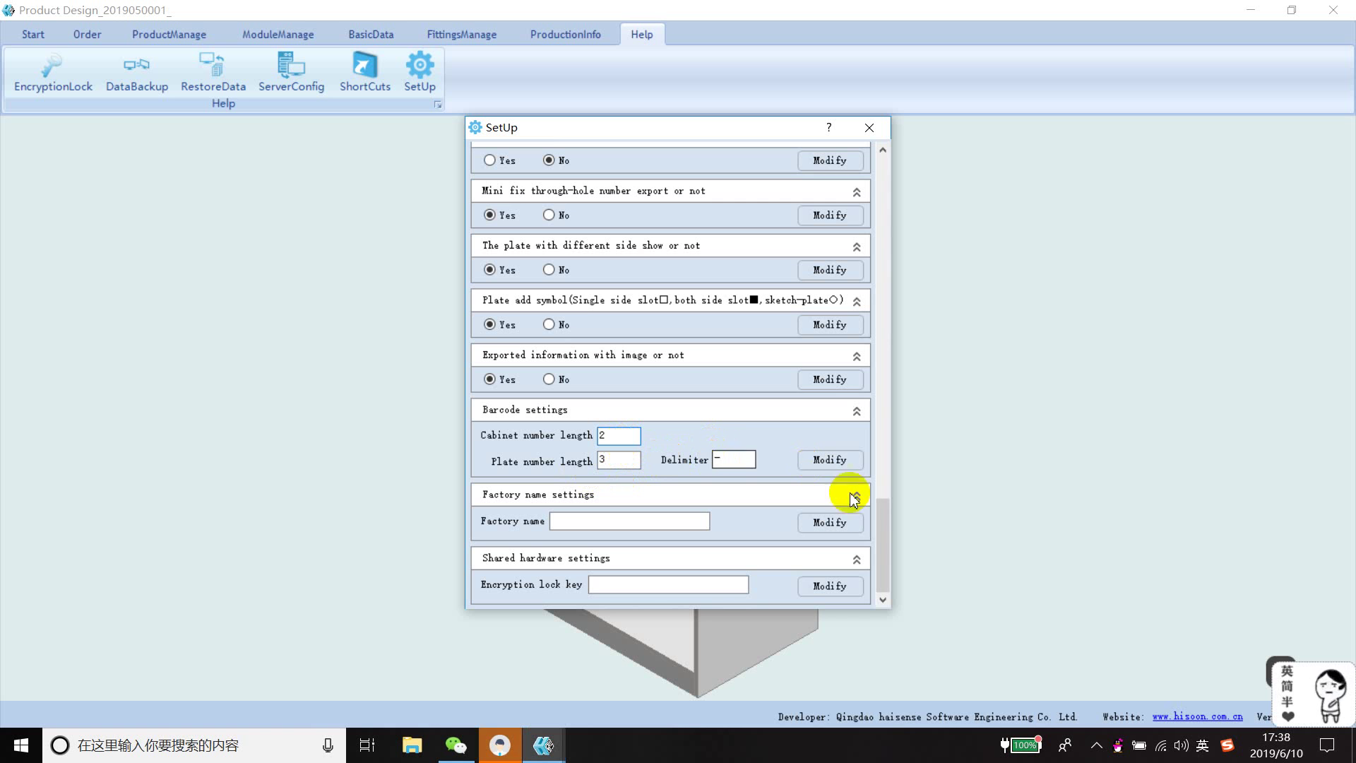
{"action": "left_click", "coordinate": [1096, 745]}
{"action": "left_click", "coordinate": [1096, 745]}
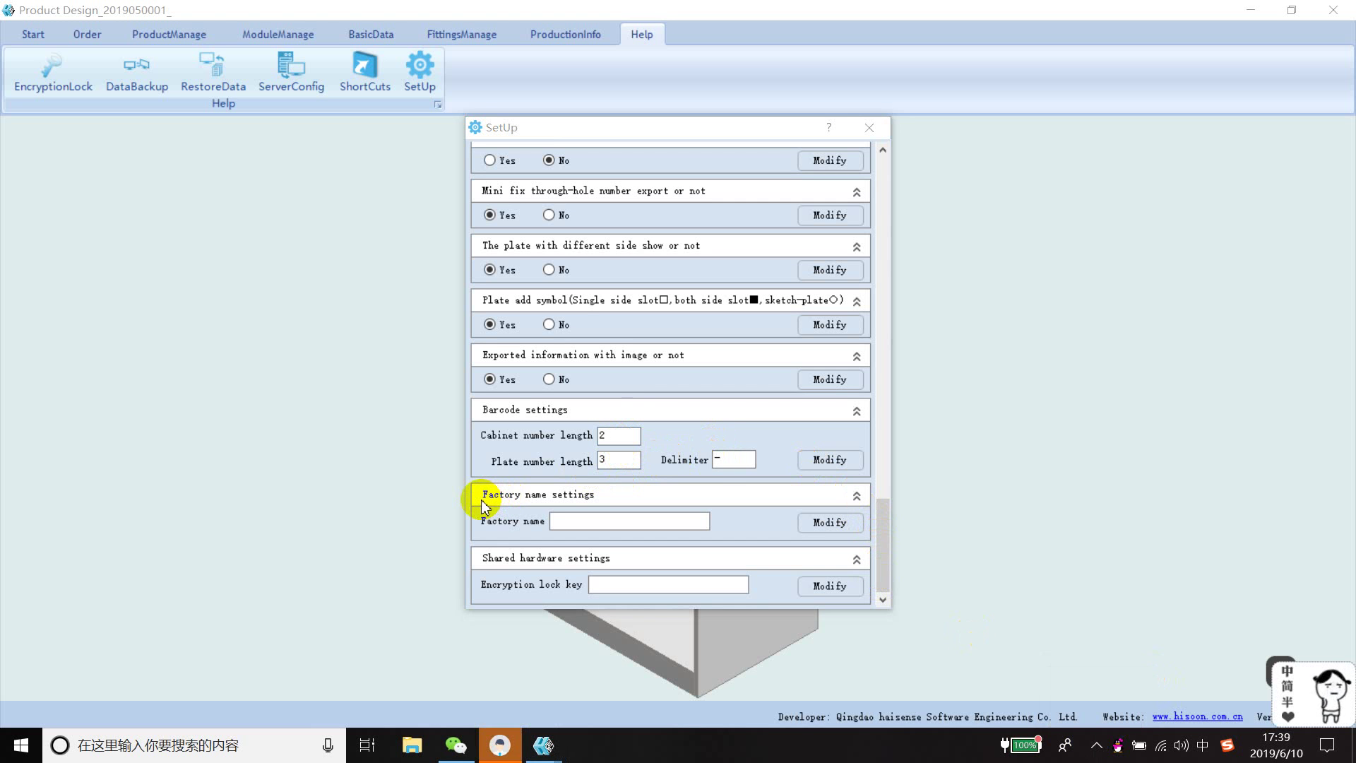
{"action": "left_click", "coordinate": [600, 520]}
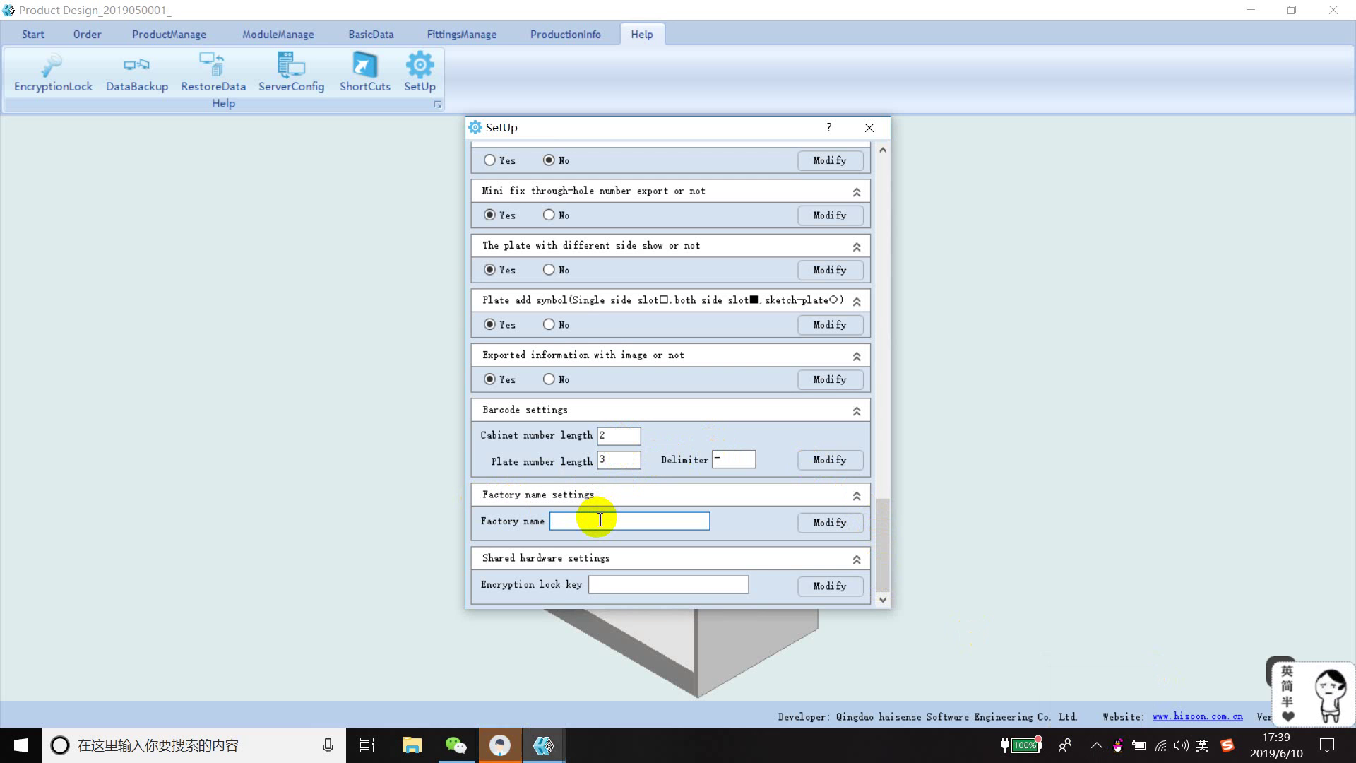
{"action": "type", "text": "yuuhb"}
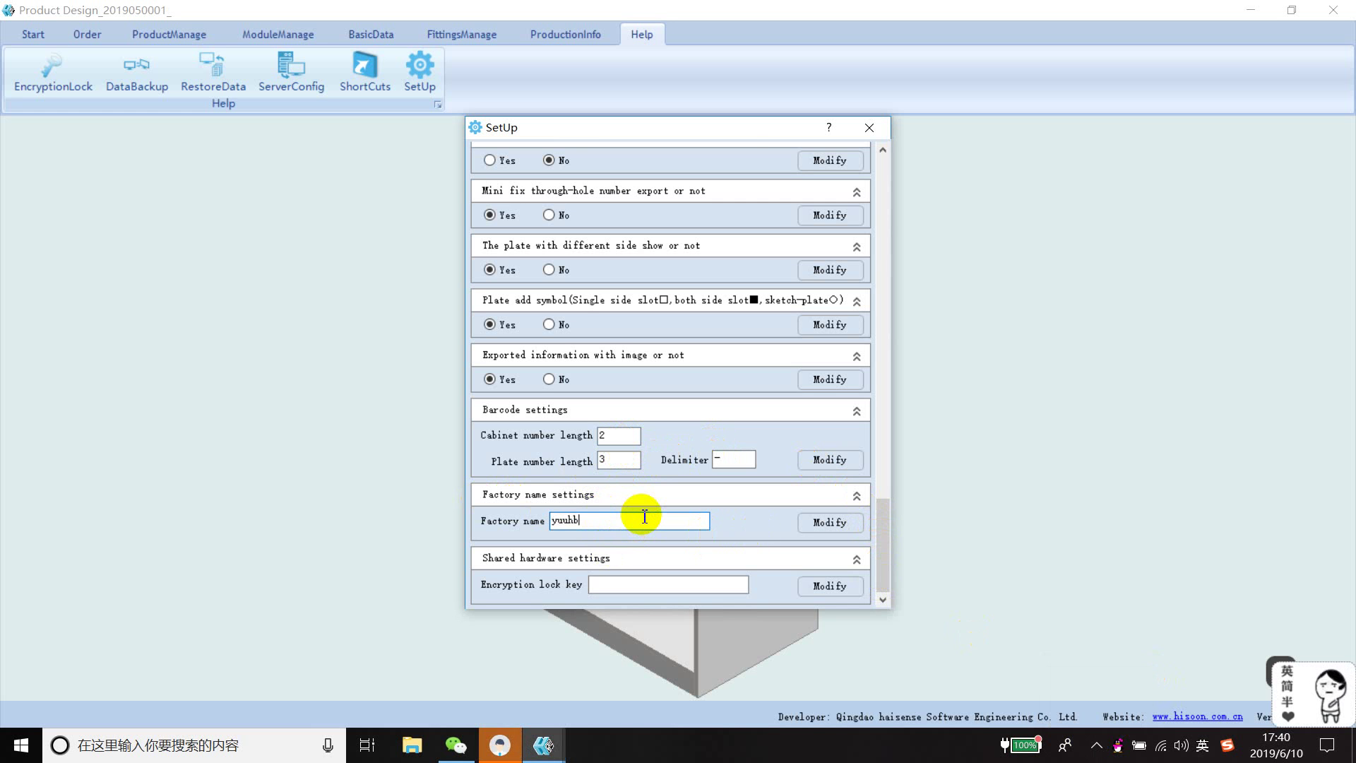
{"action": "key", "text": "BackSpace"}
{"action": "key", "text": "BackSpace"}
{"action": "key", "text": "BackSpace"}
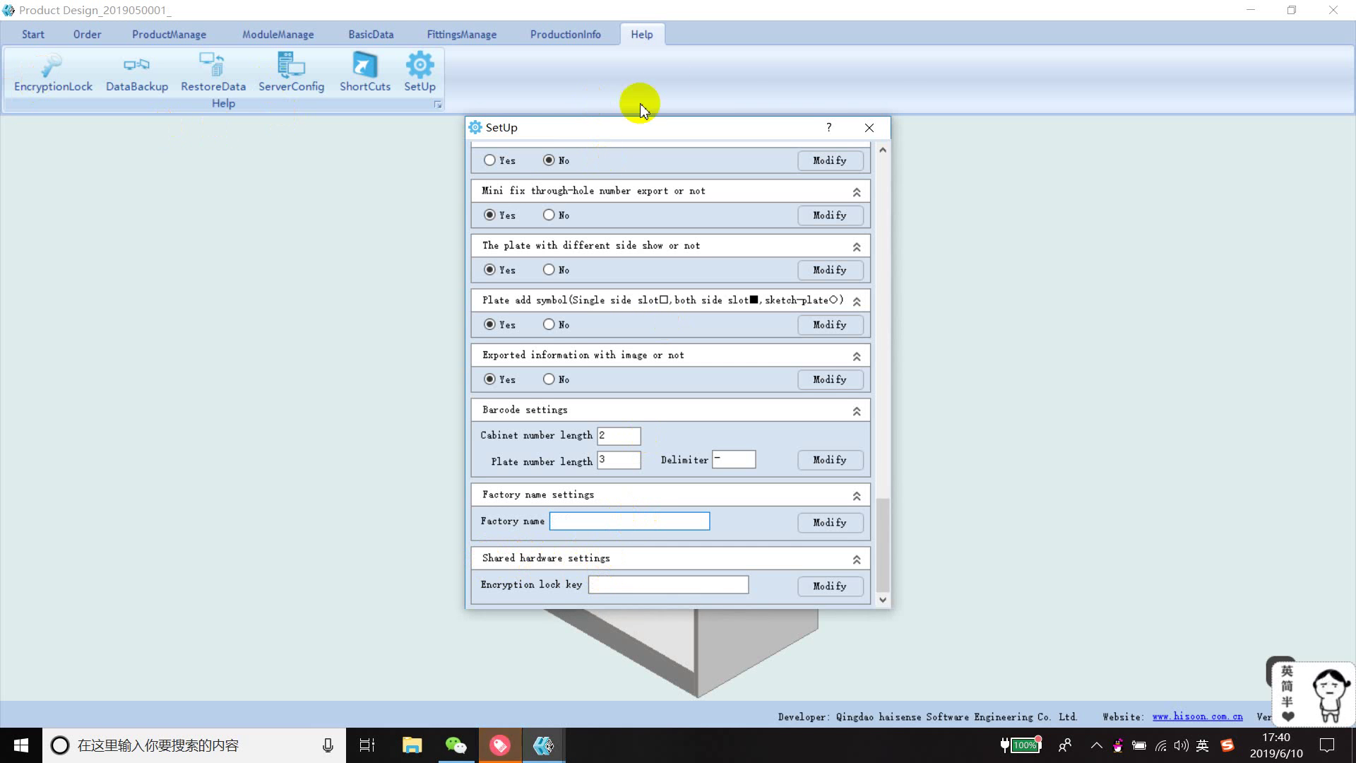
Close SetUp and copy the encryption lock number via EncryptionLock
{"action": "left_click", "coordinate": [869, 127]}
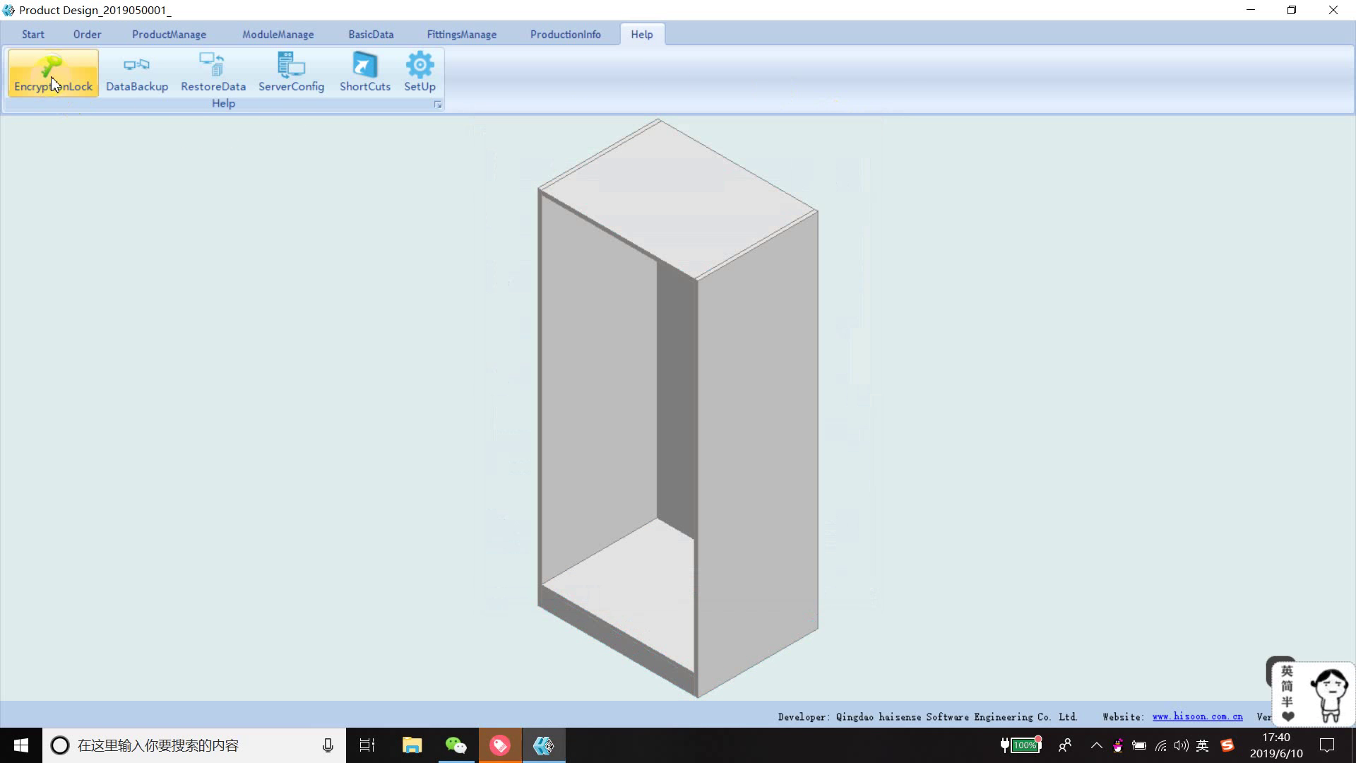
{"action": "left_click", "coordinate": [51, 77]}
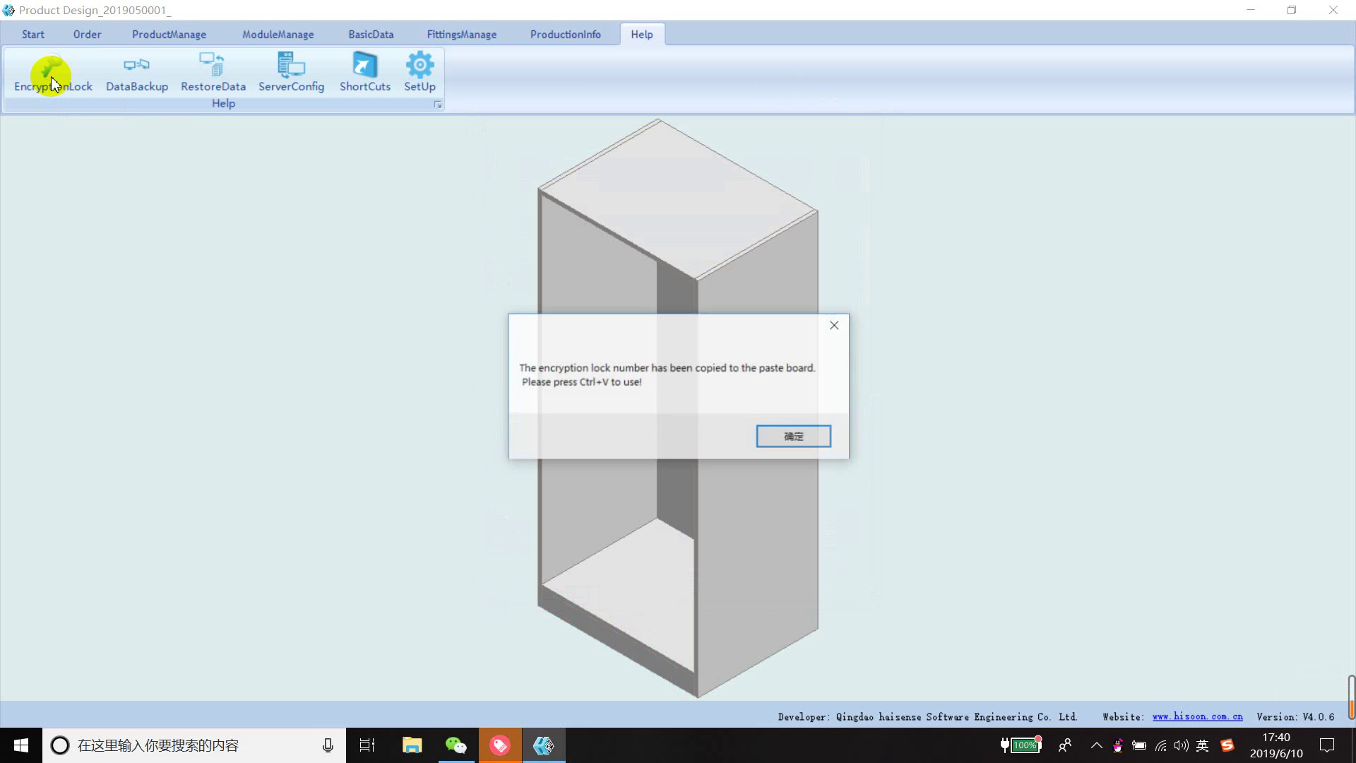
{"action": "left_click", "coordinate": [792, 441]}
Reopen SetUp and paste the lock number into the shared hardware Encryption lock key
{"action": "left_click", "coordinate": [420, 73]}
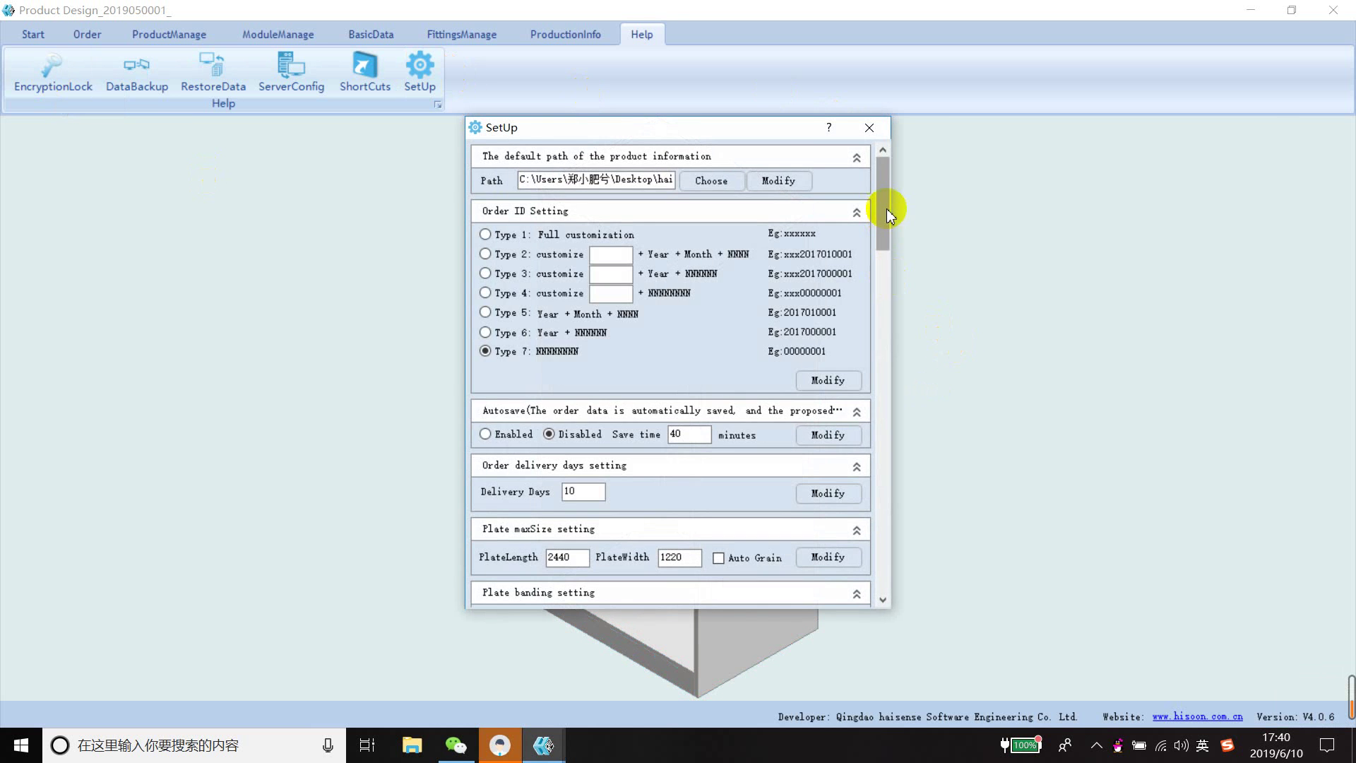
{"action": "left_click_drag", "start_coordinate": [883, 214], "coordinate": [883, 636]}
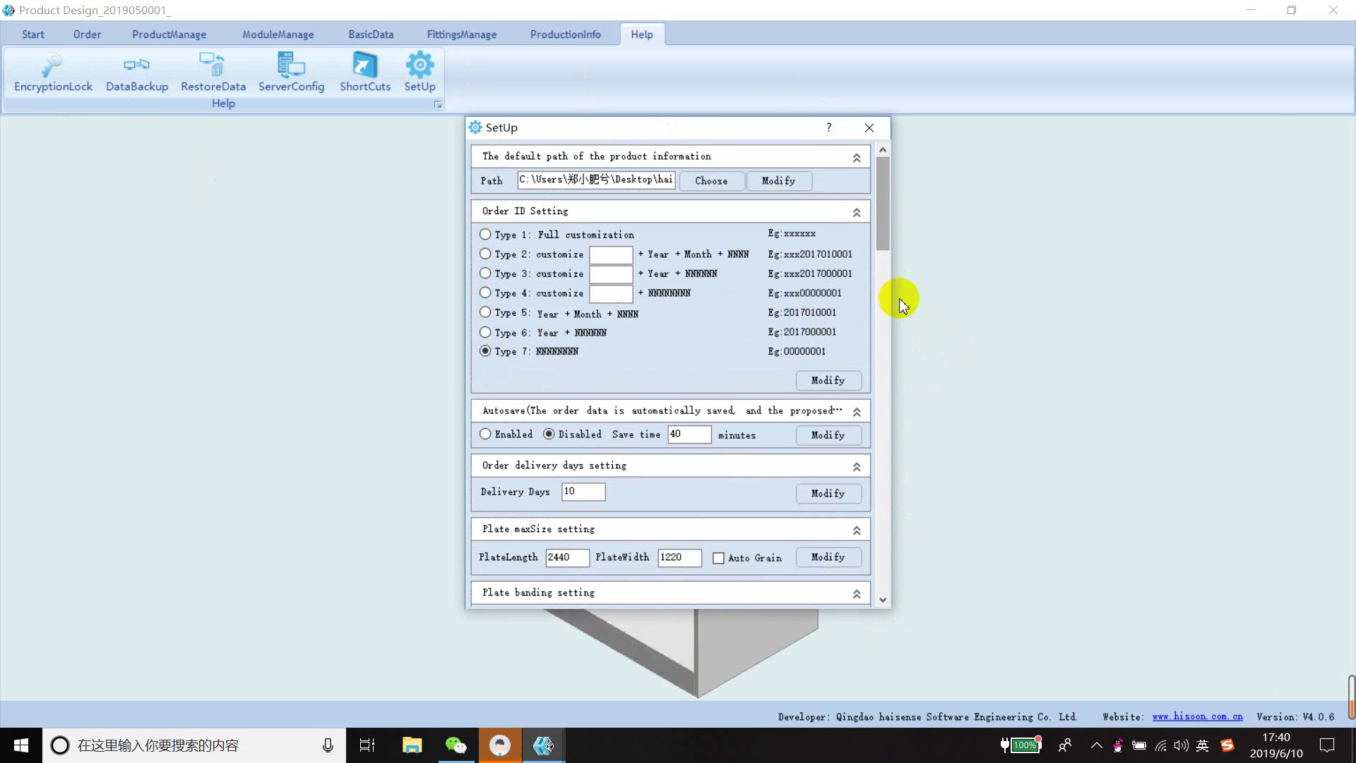
{"action": "left_click_drag", "start_coordinate": [882, 212], "coordinate": [880, 589]}
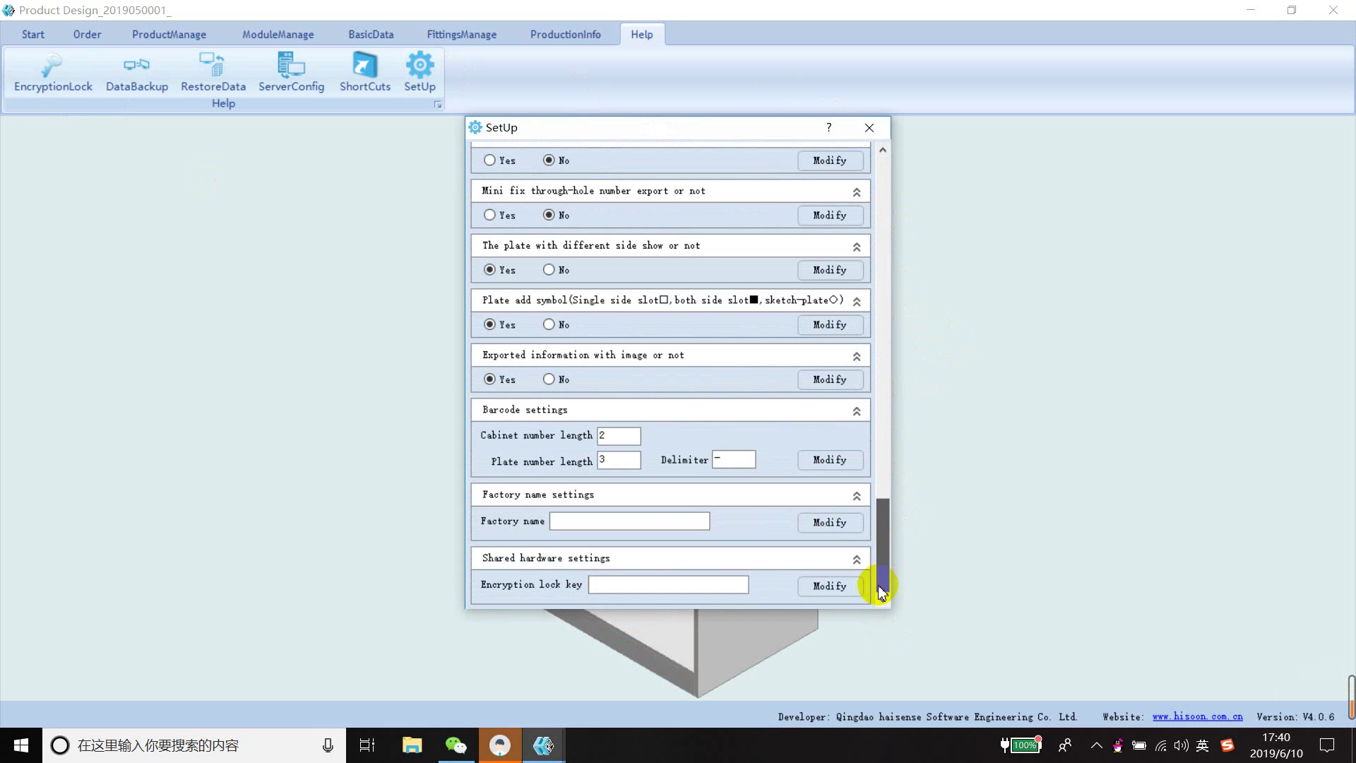
{"action": "left_click", "coordinate": [596, 584]}
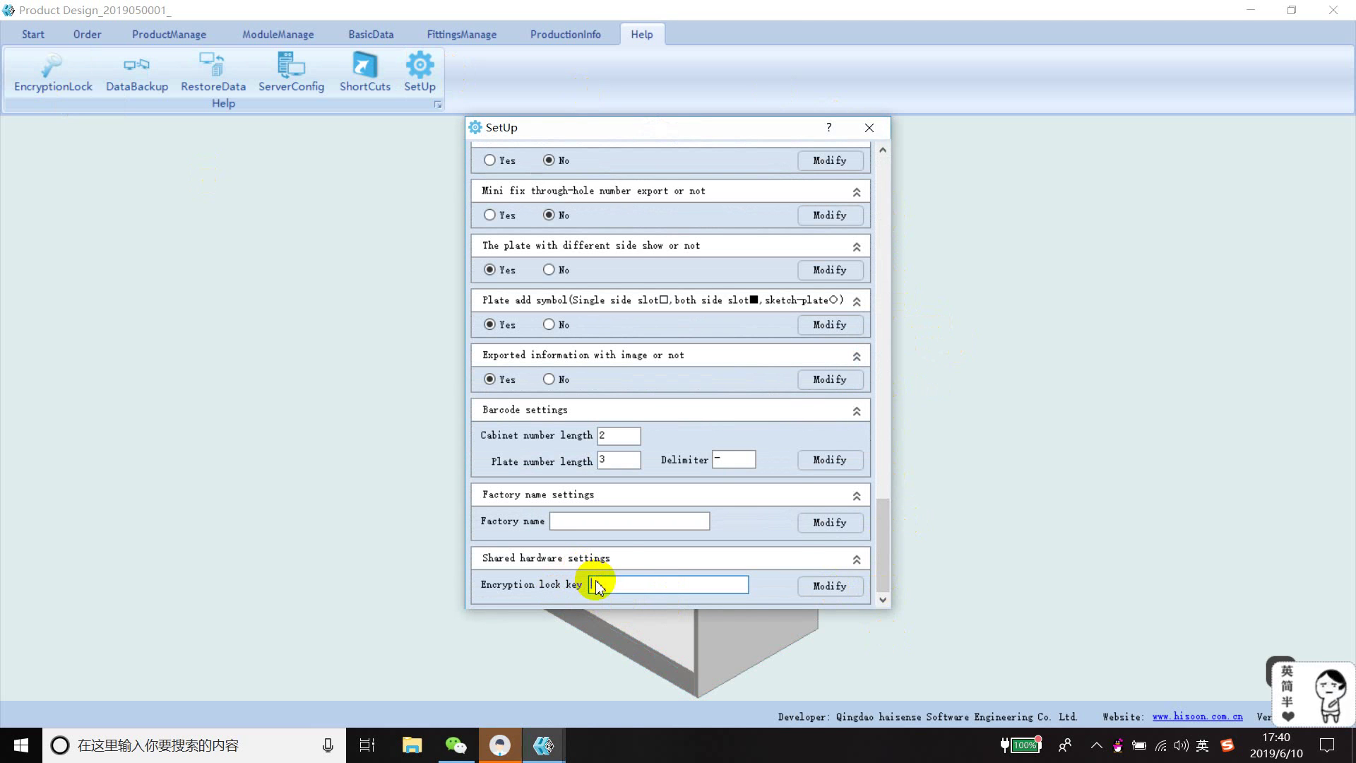
{"action": "right_click", "coordinate": [596, 581]}
{"action": "left_click", "coordinate": [684, 413]}
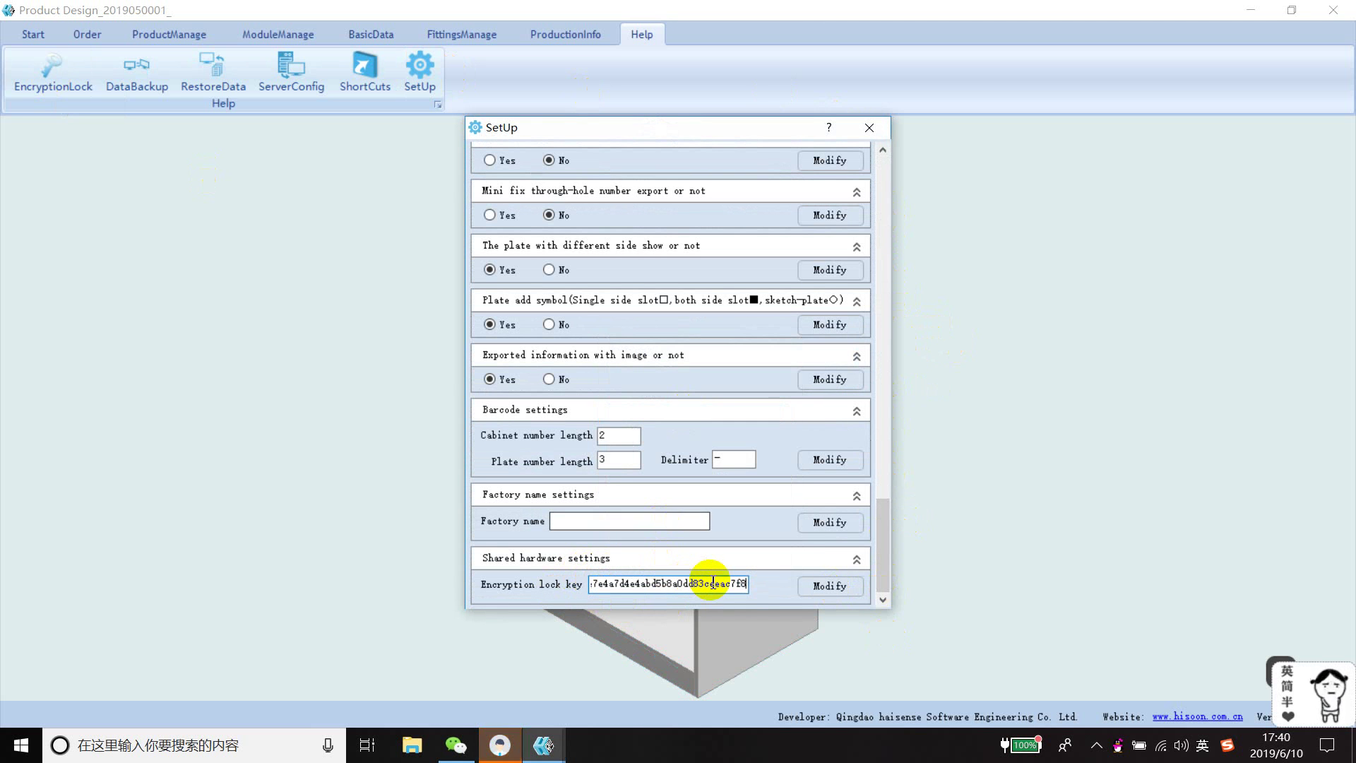